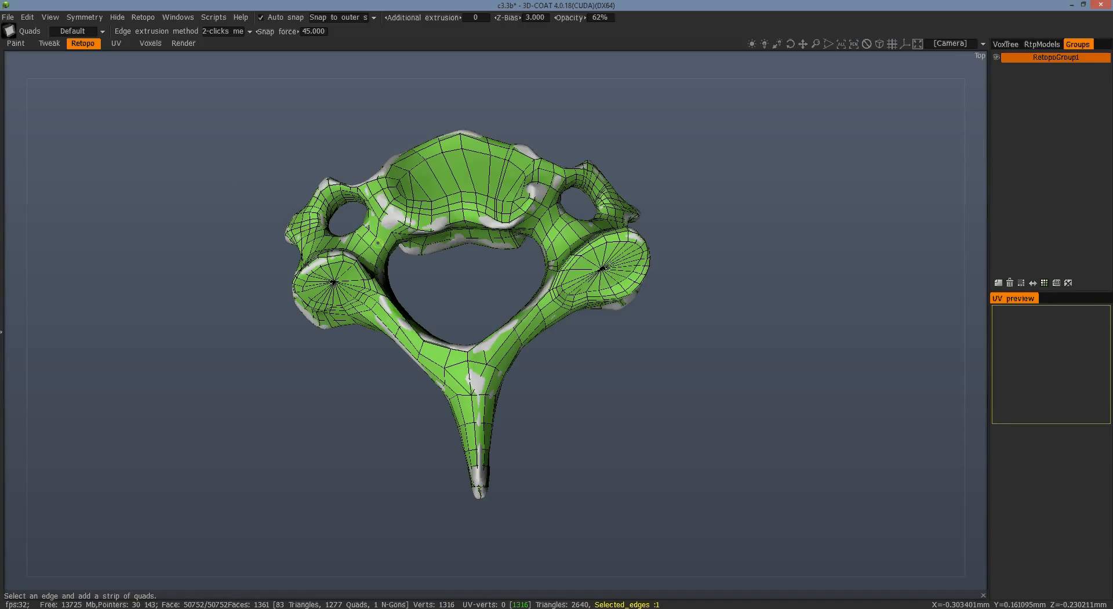
Step: Save the scene, then apply the Relax command to the vertebra's retopo mesh
key(ctrl+s)
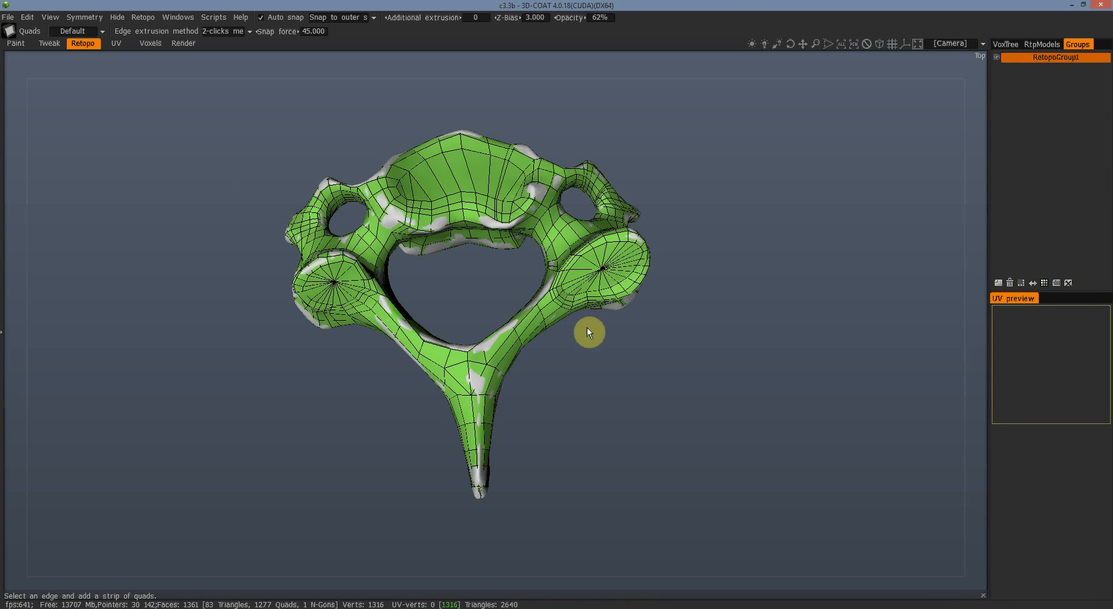
drag(562, 340, 731, 358)
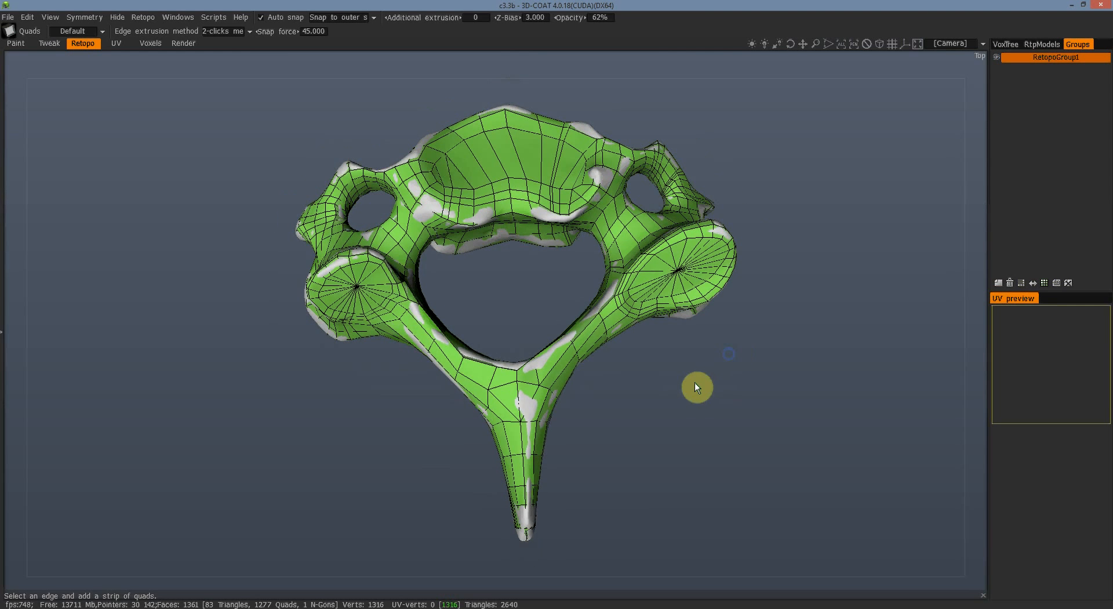
key(space)
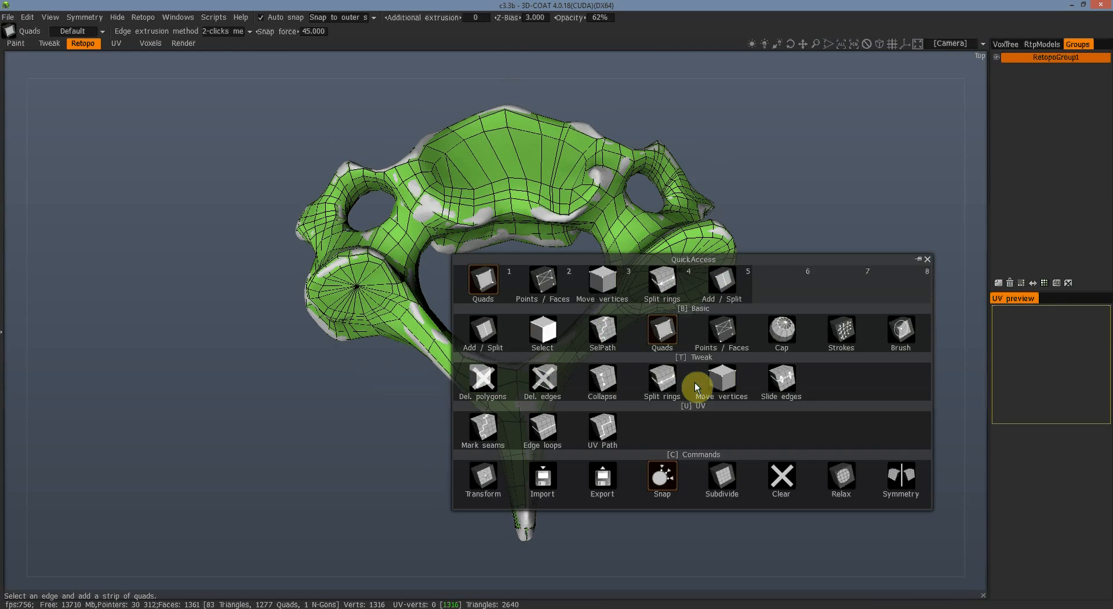
click(841, 473)
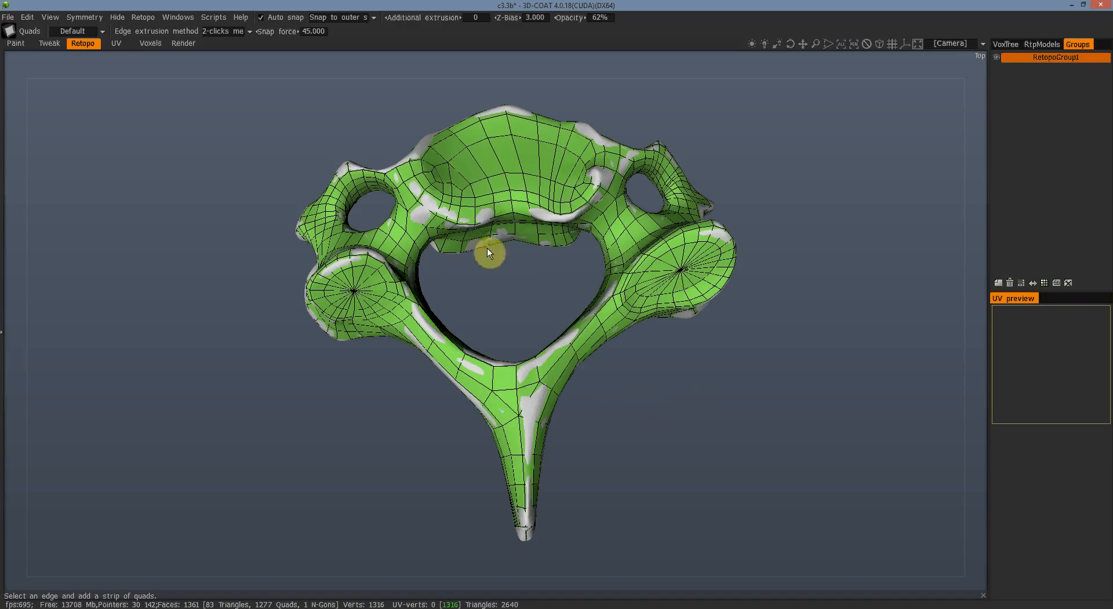
Step: Hide the sculpt so only the green retopo mesh shows, and widen the side panel area
click(120, 15)
click(121, 39)
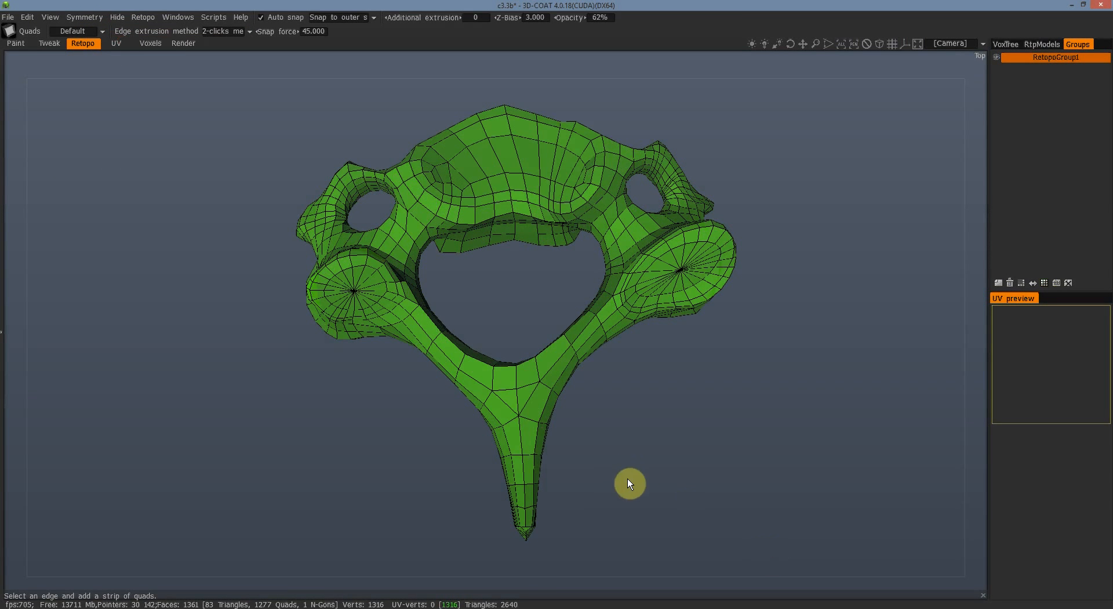
drag(629, 483, 755, 347)
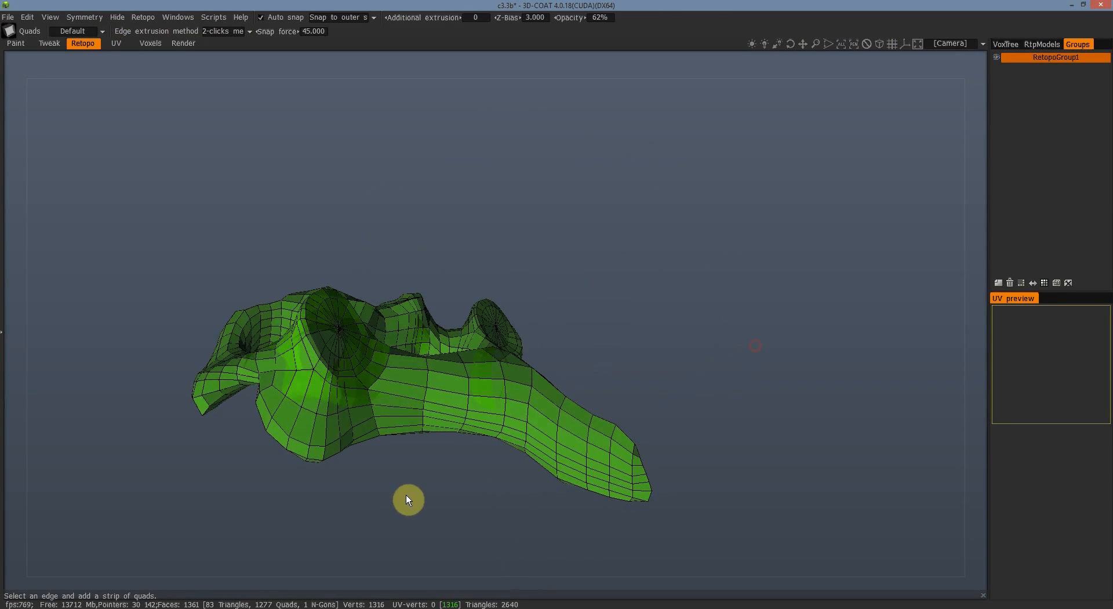
drag(408, 499, 640, 423)
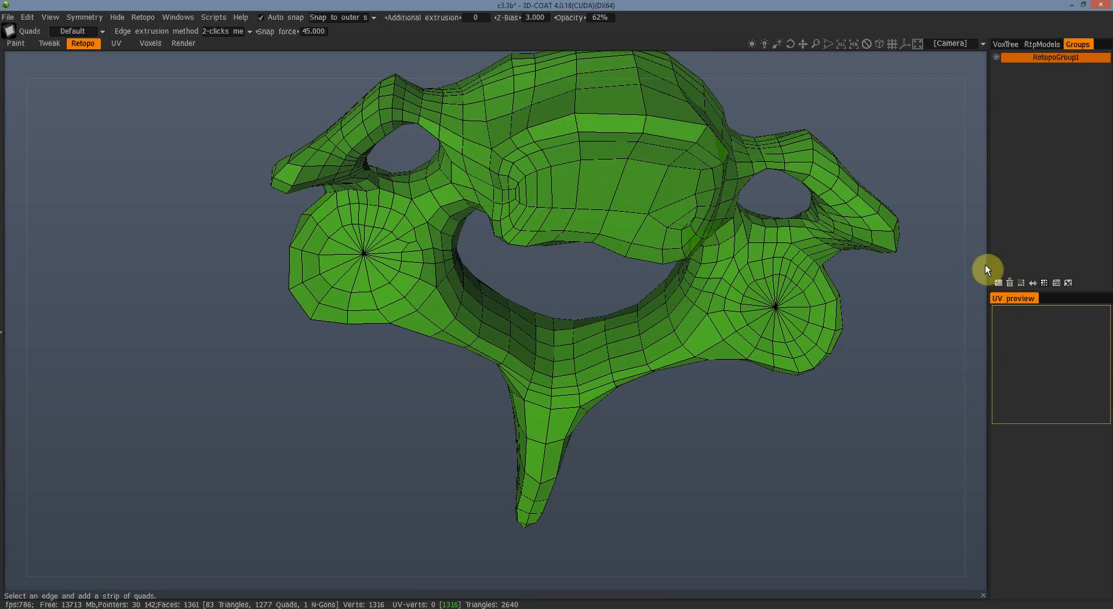
drag(990, 261, 915, 260)
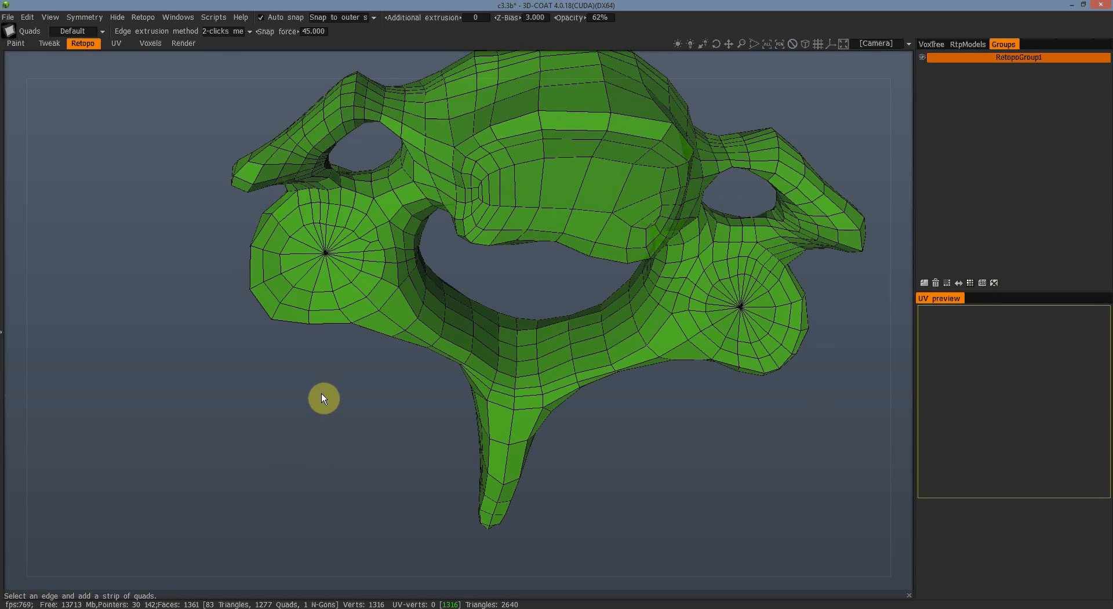
Step: Split an edge ring with Split rings to add an edge loop running around the left articular facet and down the spinous process
scroll(317, 394, up, 5)
click(348, 223)
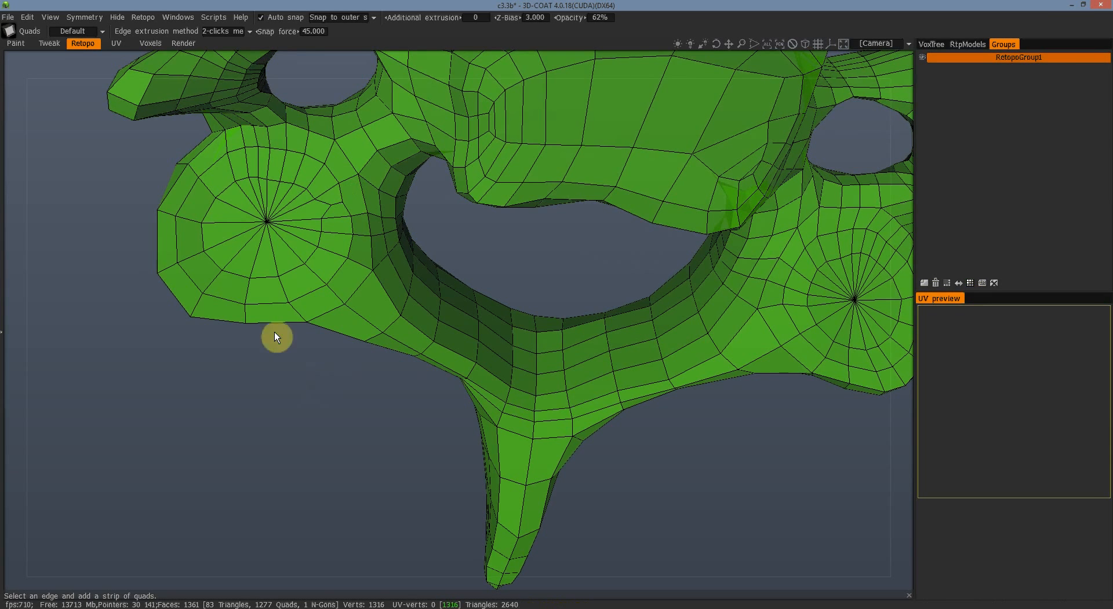
key(space)
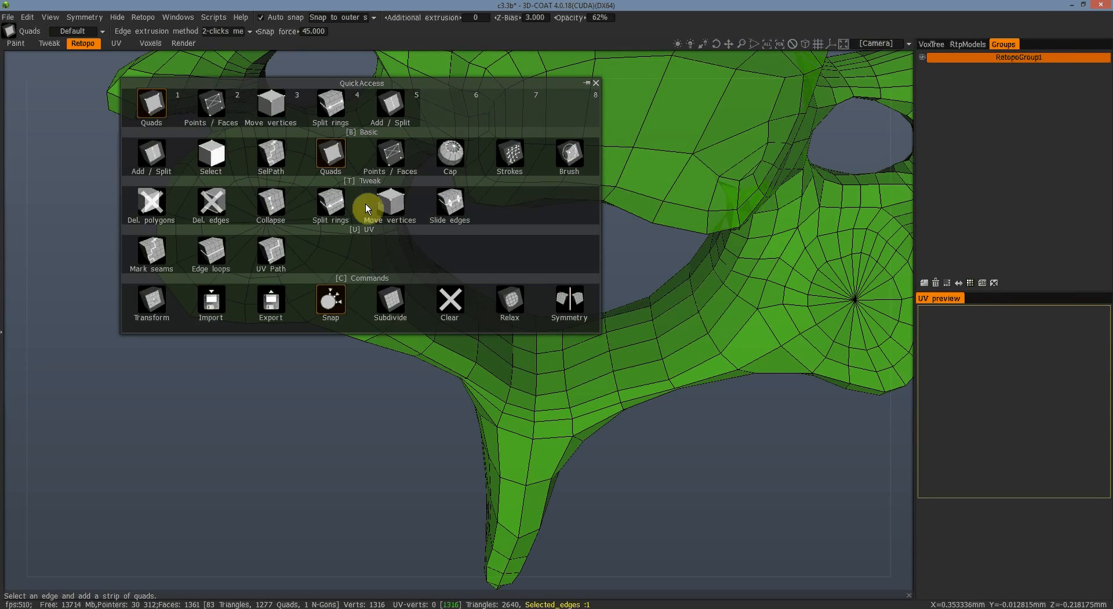
click(339, 191)
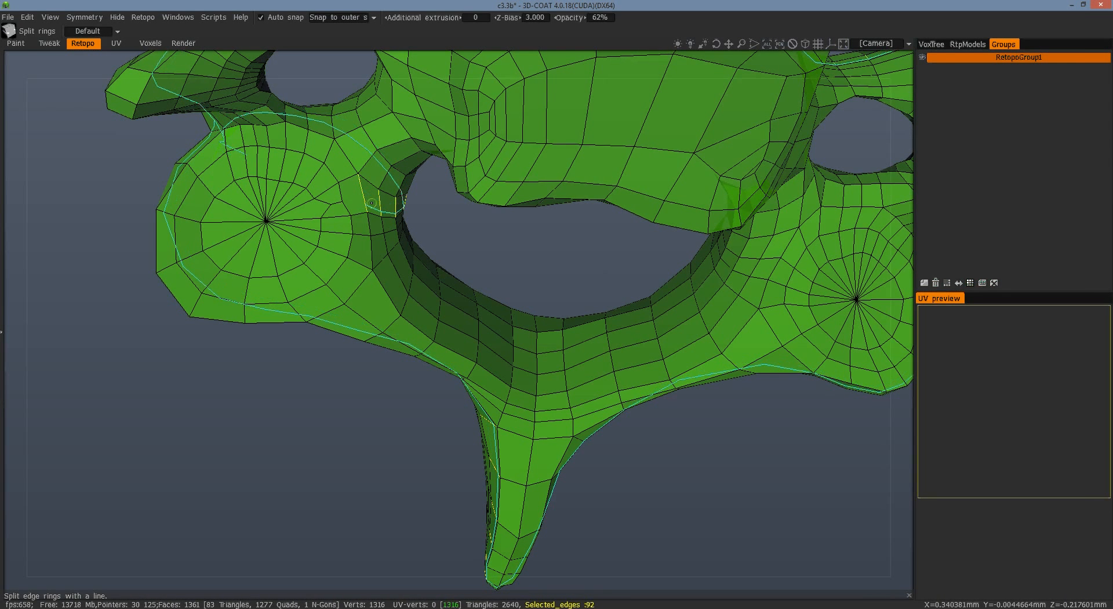
click(360, 201)
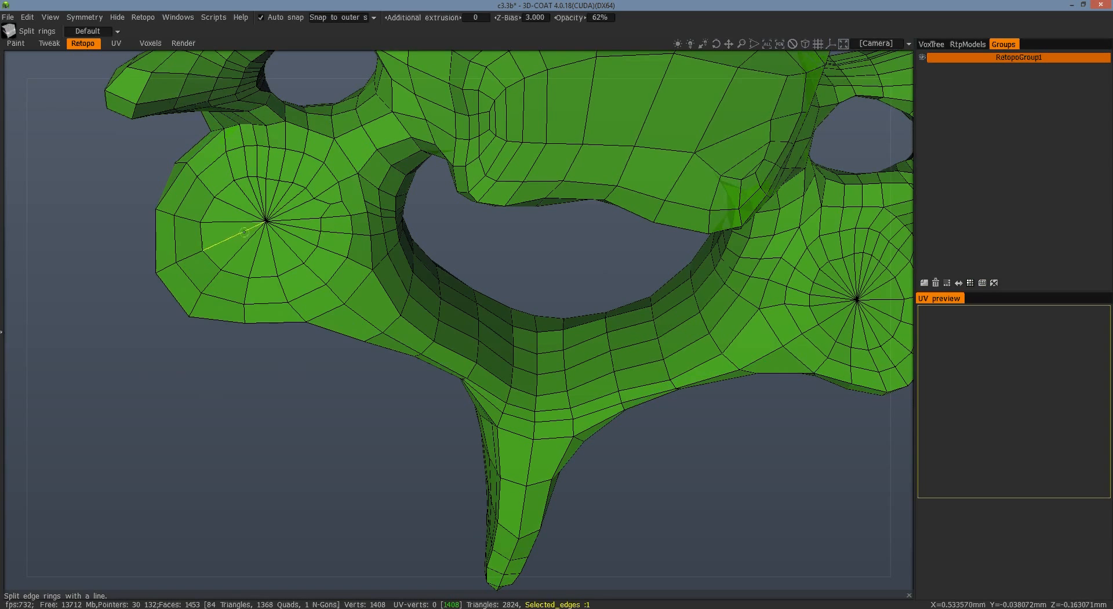
Step: Cut an extra edge with Add / Split across the face between the left facet's fan and the central opening
click(179, 428)
click(168, 374)
key(space)
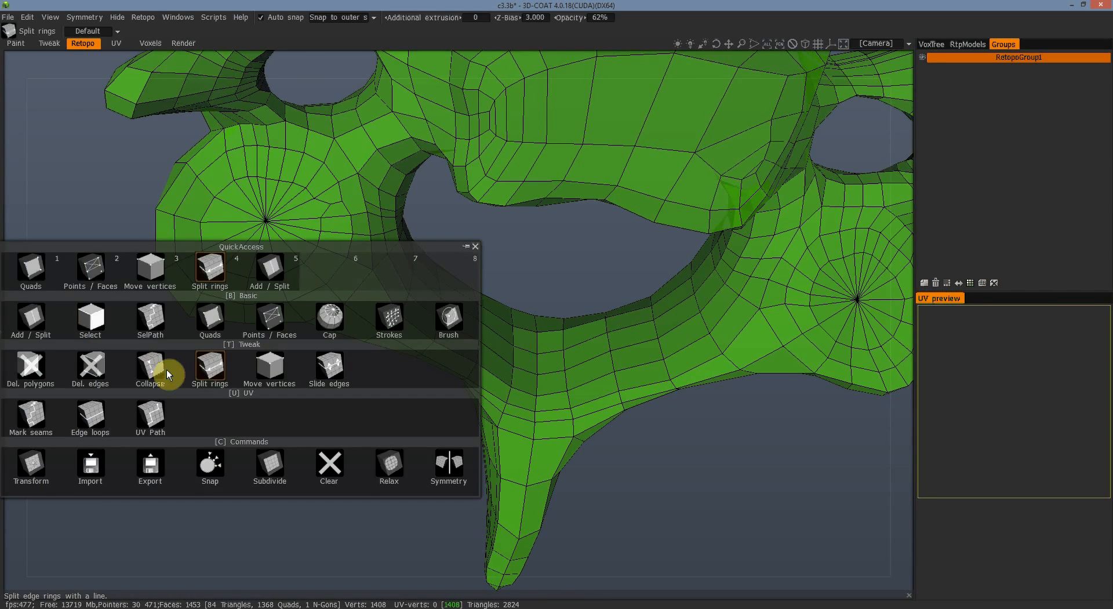
key(space)
key(space)
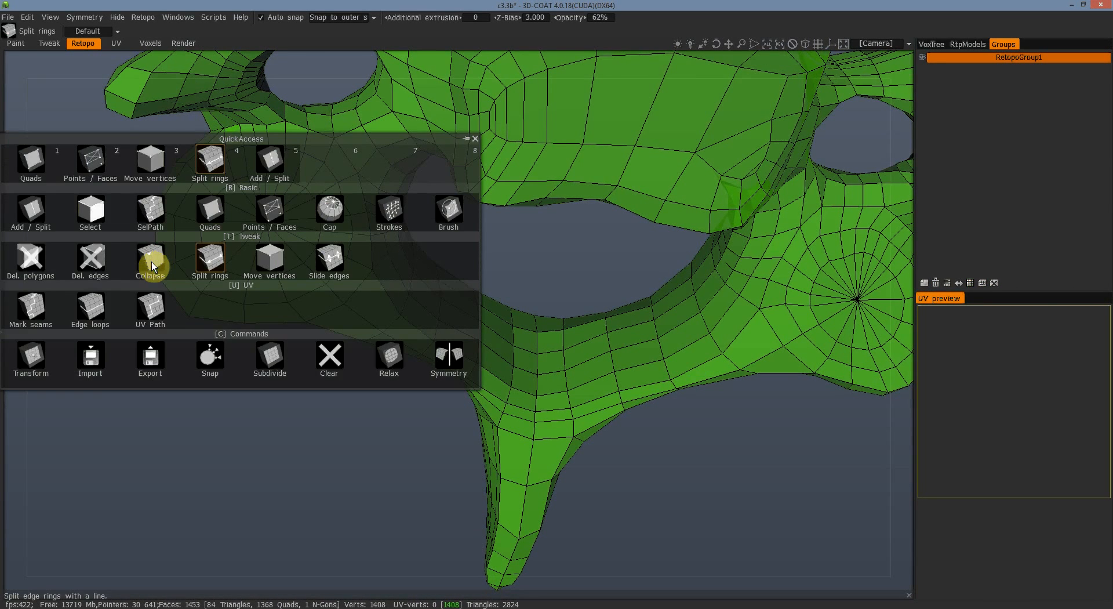
key(5)
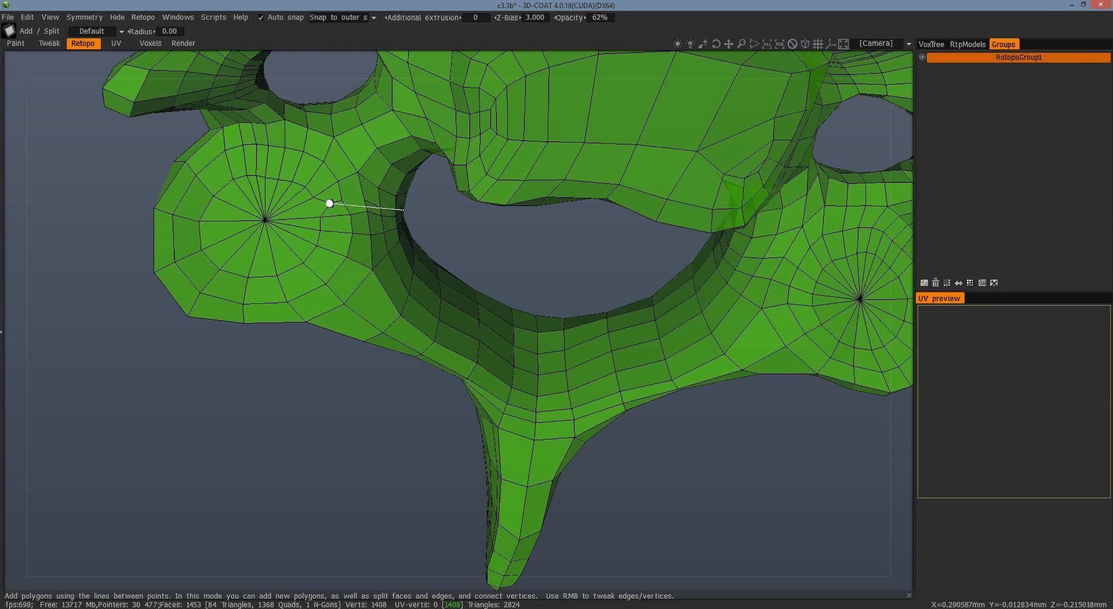
click(364, 200)
key(Escape)
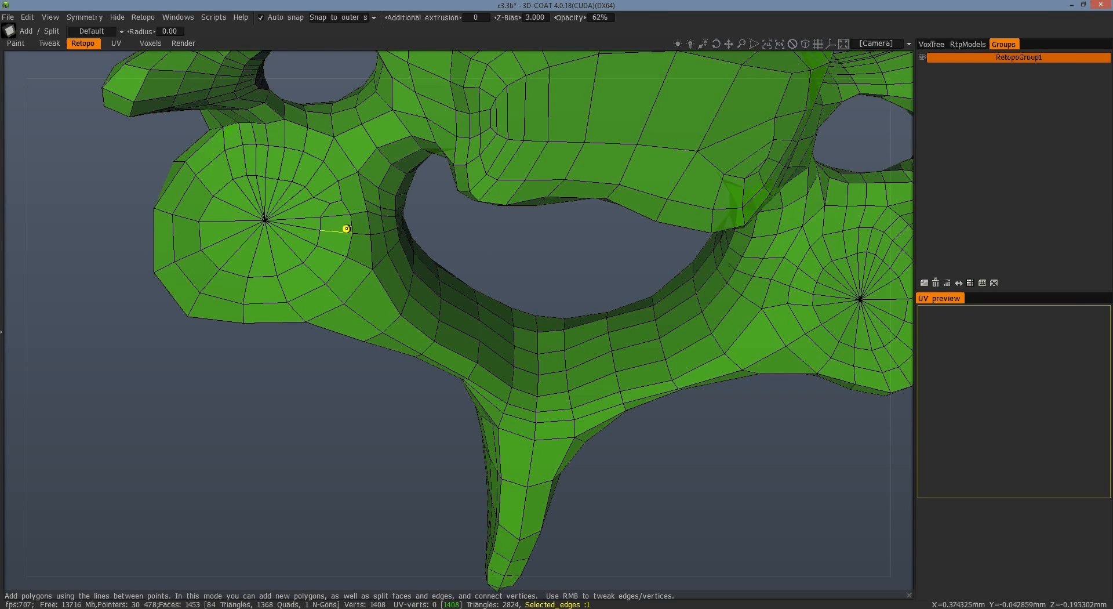
click(364, 202)
key(Escape)
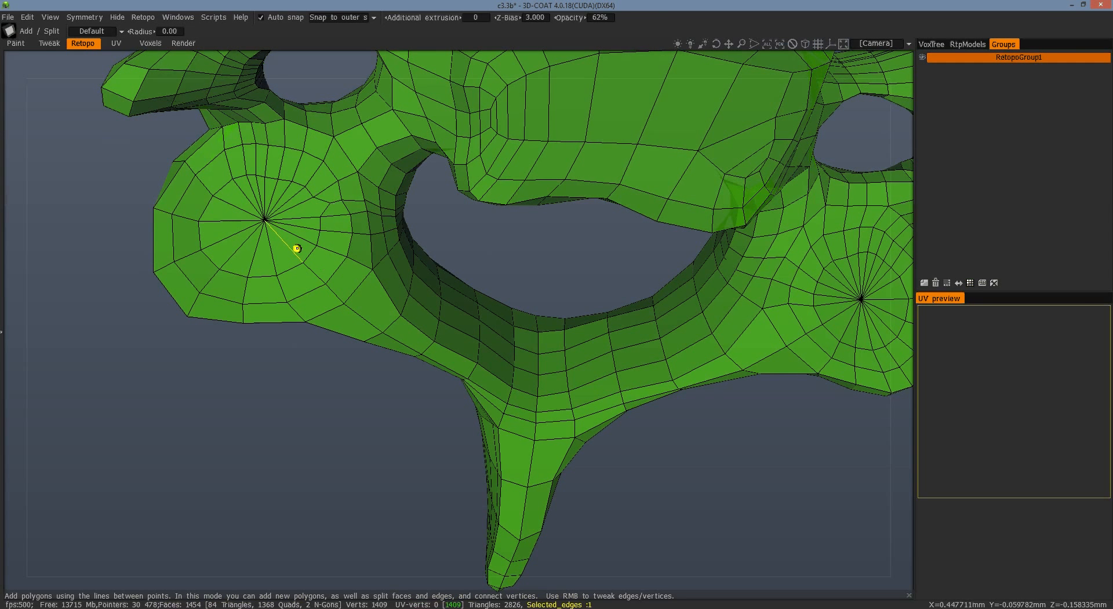
Step: Switch to the Quads tool and examine the retopo mesh around the articular facets and vertebral body
key(space)
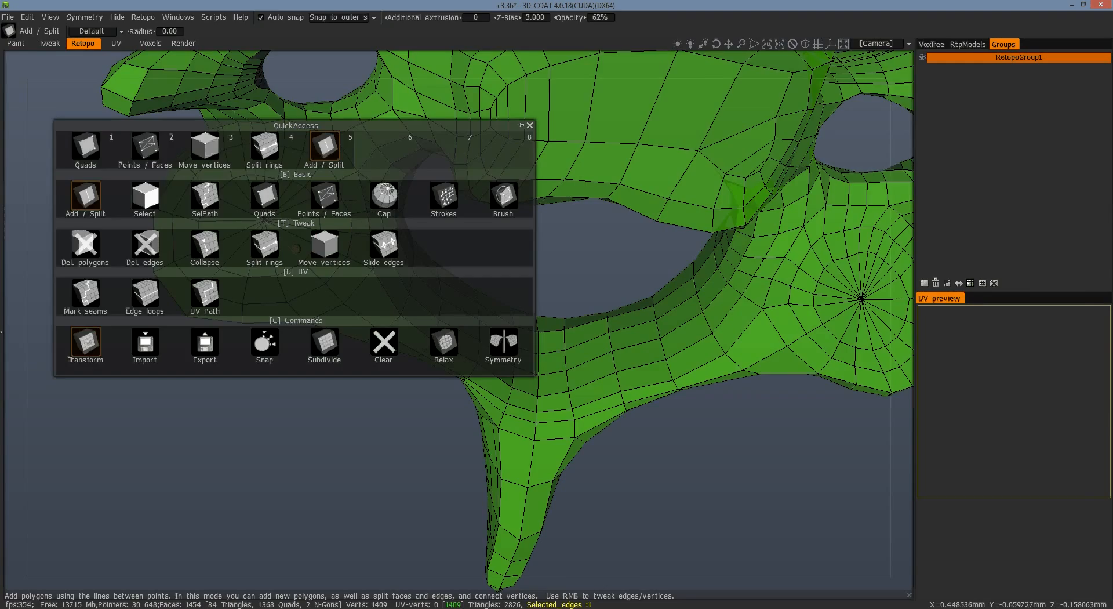
click(209, 166)
drag(207, 377, 321, 467)
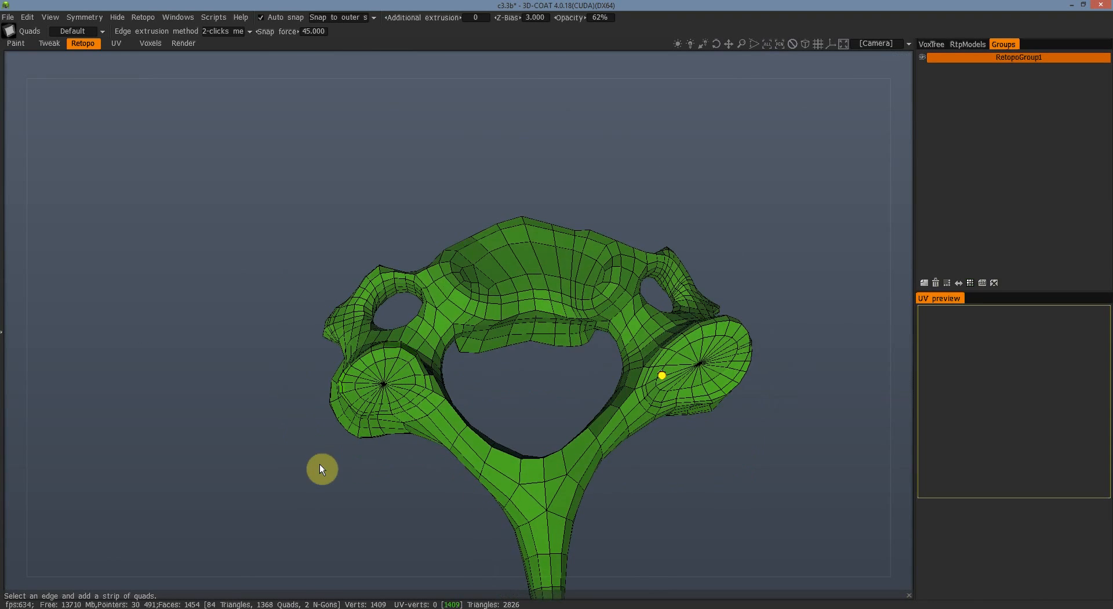
drag(366, 416, 347, 364)
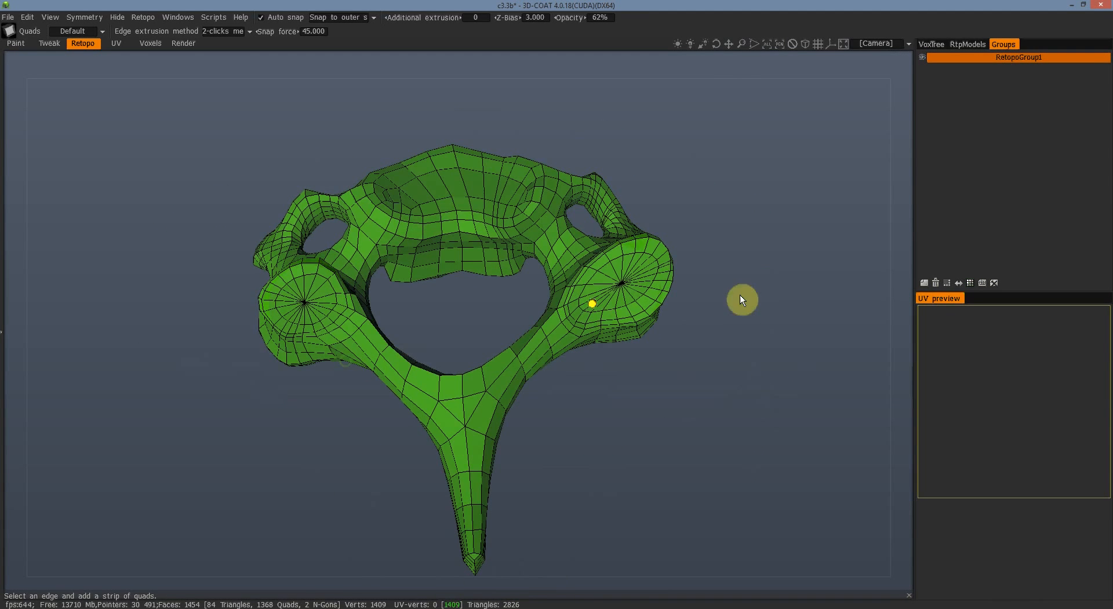
drag(671, 379, 536, 145)
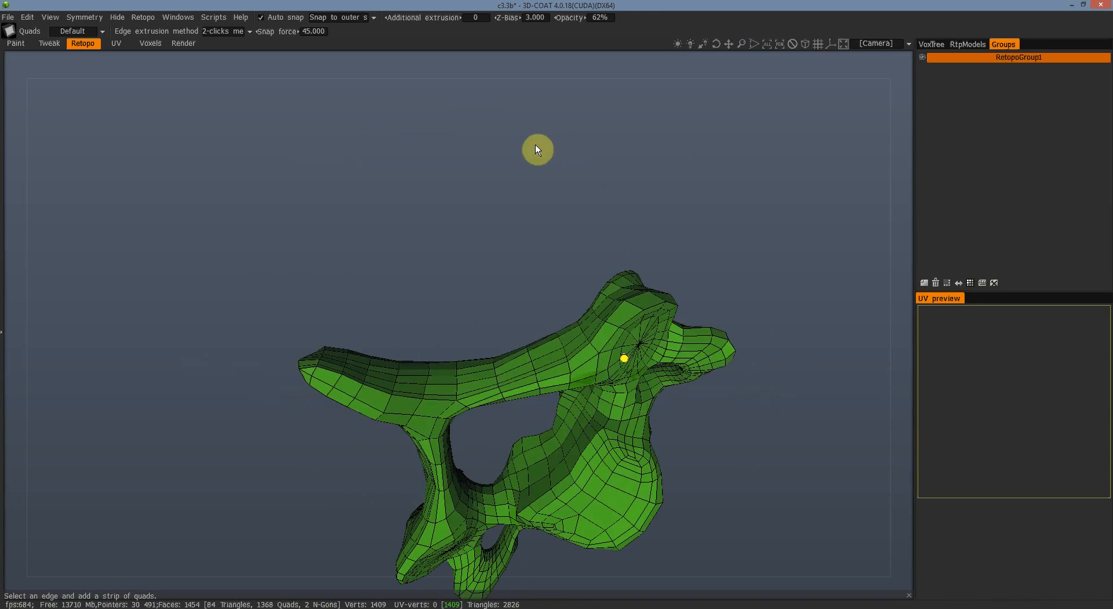
middle_drag(713, 443, 608, 316)
right_drag(629, 316, 650, 256)
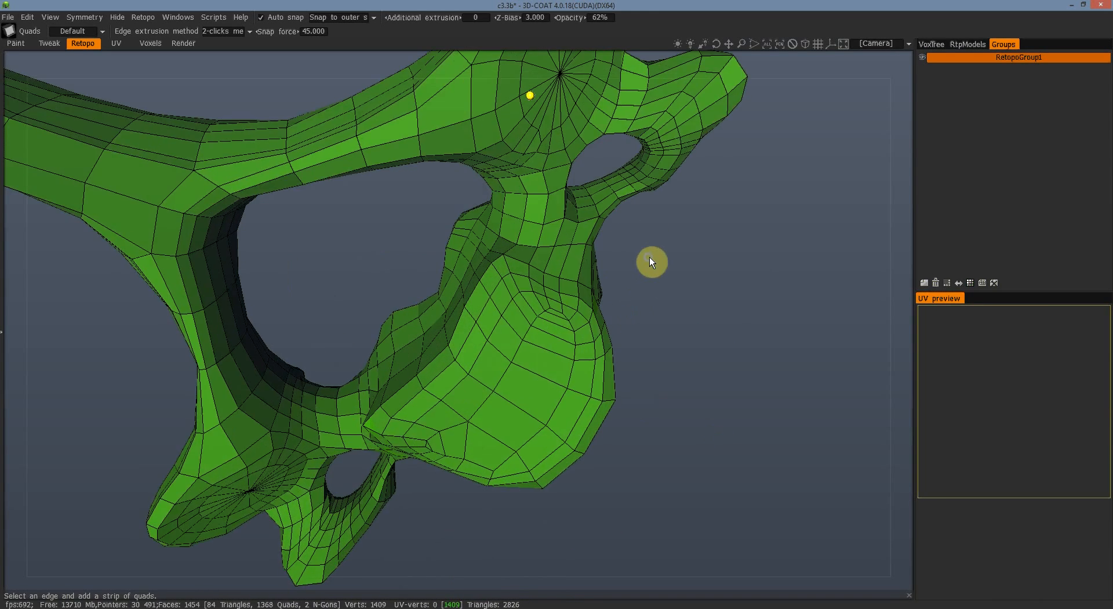
middle_drag(667, 262, 618, 372)
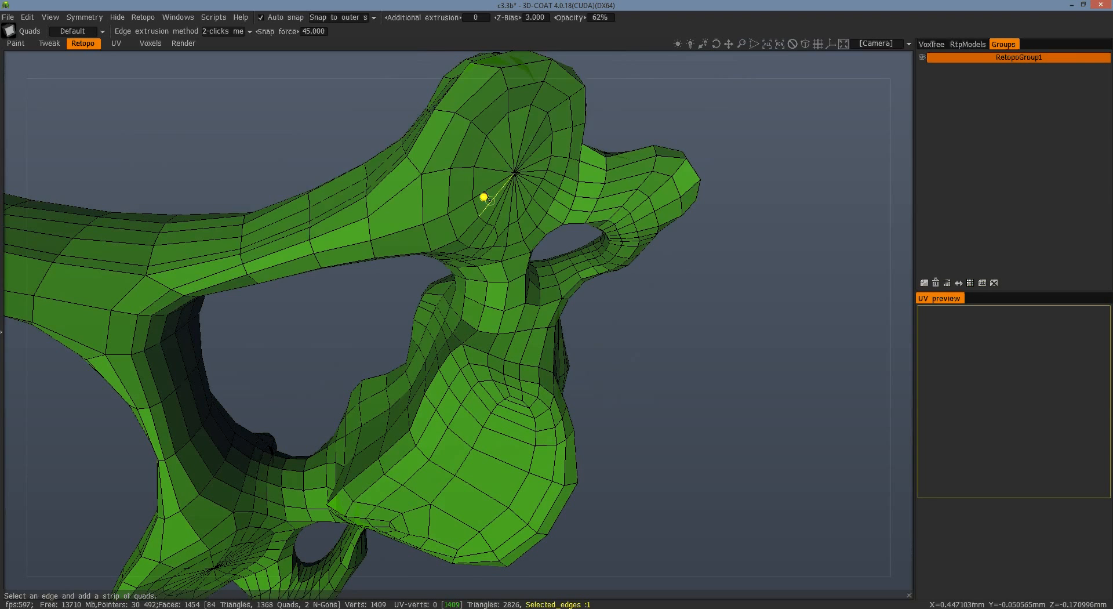
Step: Switch to the Select tool and examine the edge flow of the whole vertebra from the side, back and top
key(space)
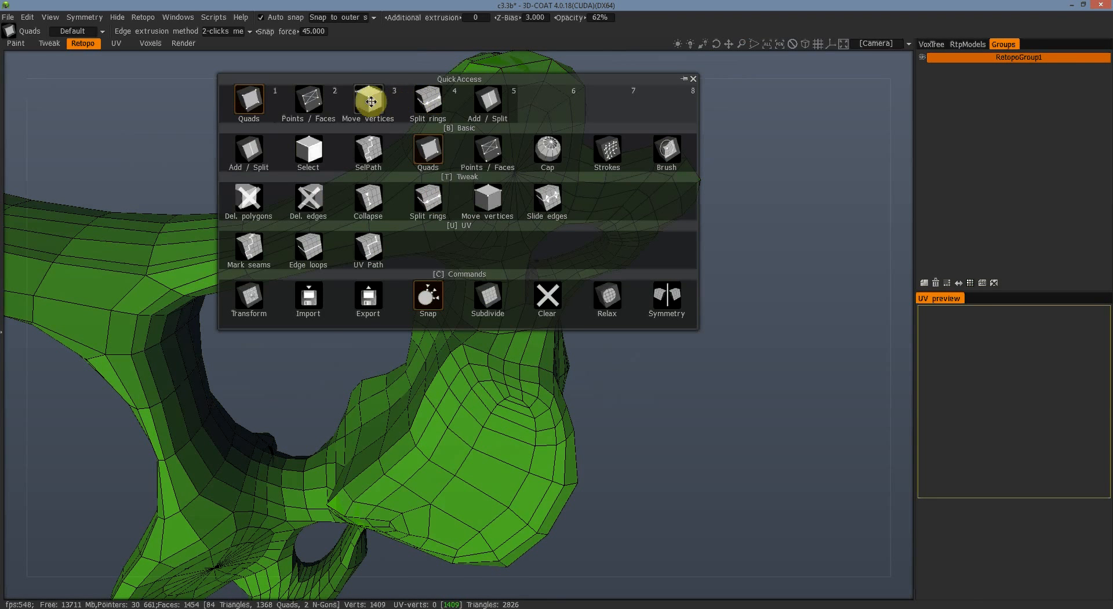
click(309, 149)
middle_drag(617, 316, 621, 356)
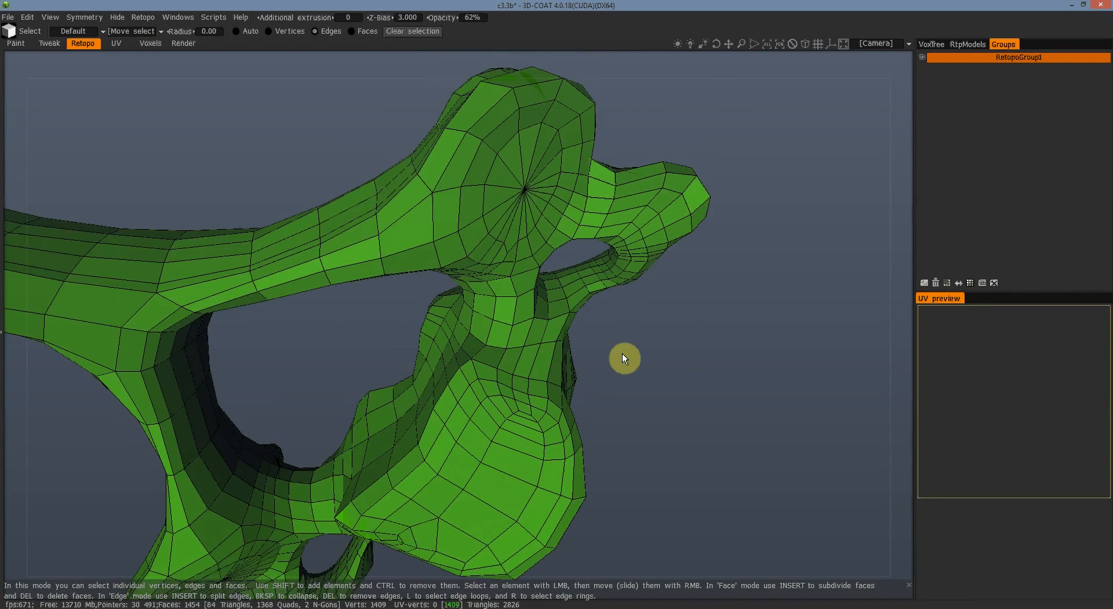
middle_drag(719, 391, 721, 323)
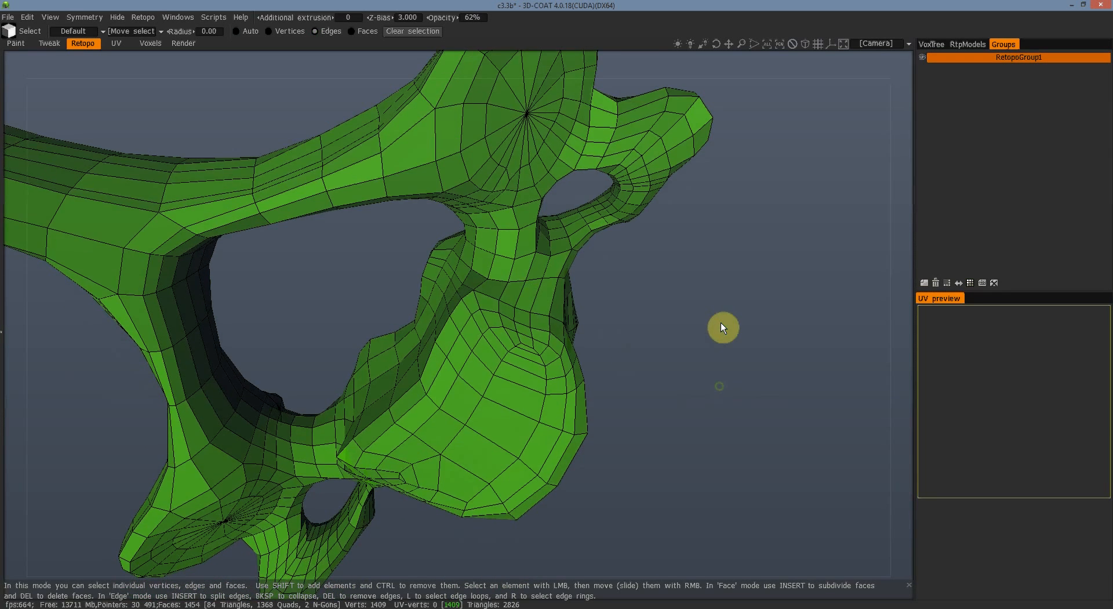
mouse_move(715, 290)
right_down()
mouse_move(718, 311)
mouse_move(680, 360)
mouse_move(616, 335)
mouse_move(646, 336)
right_up()
drag(646, 337, 649, 318)
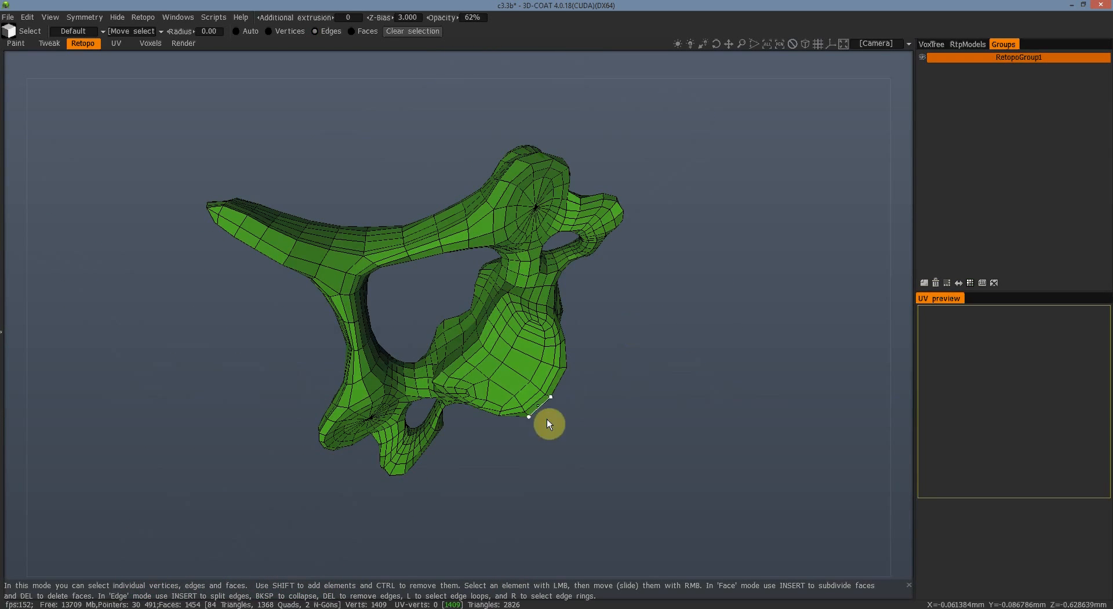
drag(554, 423, 641, 524)
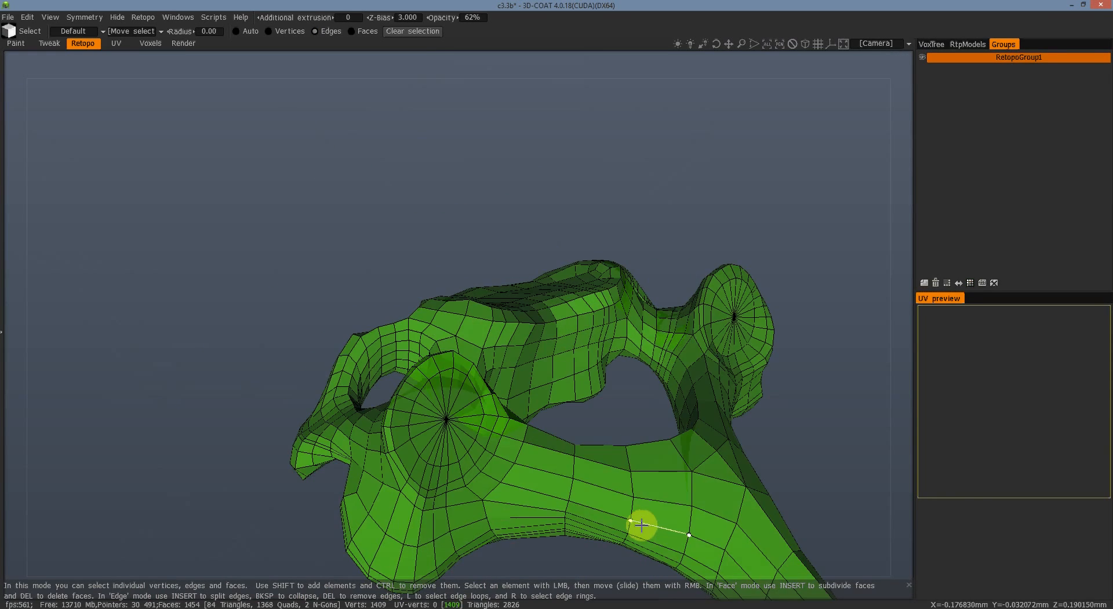
drag(636, 399, 527, 243)
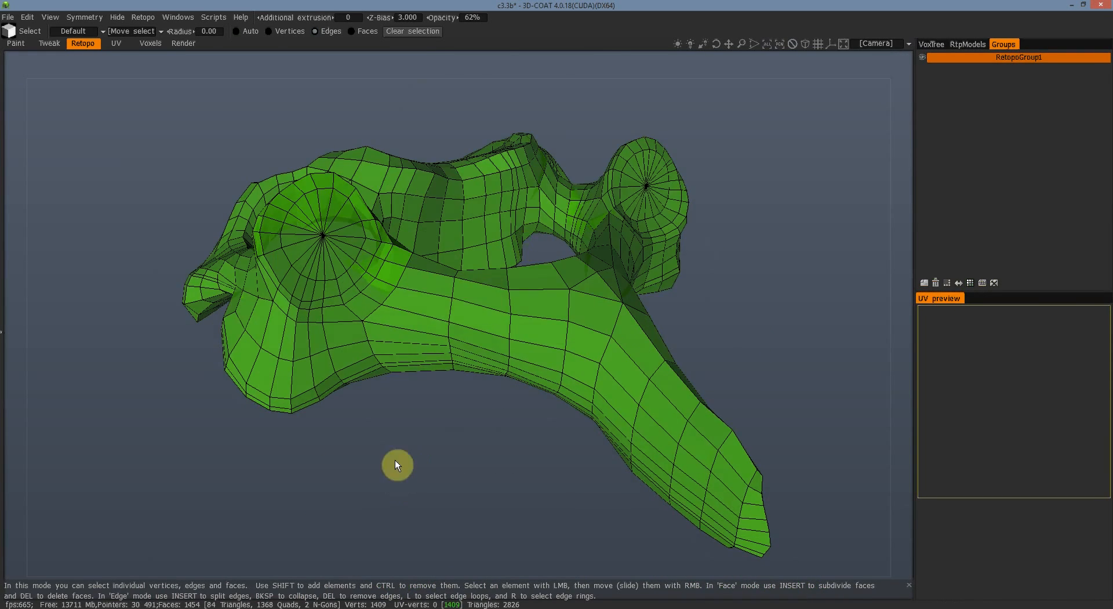
mouse_move(398, 462)
mouse_down()
mouse_move(423, 448)
mouse_move(411, 467)
mouse_up()
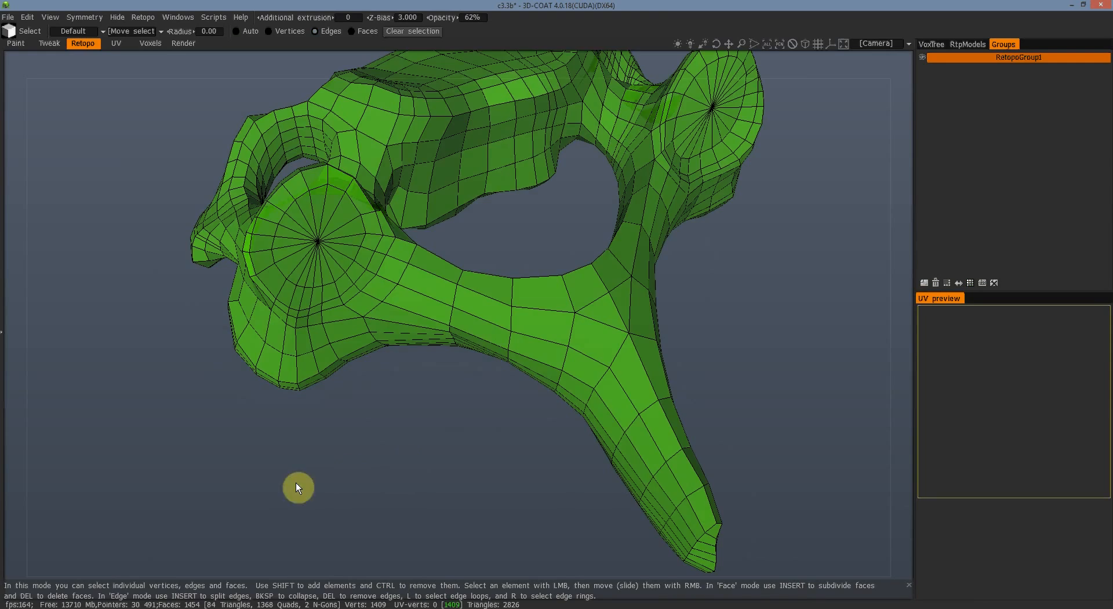
drag(296, 485, 328, 515)
drag(209, 360, 153, 345)
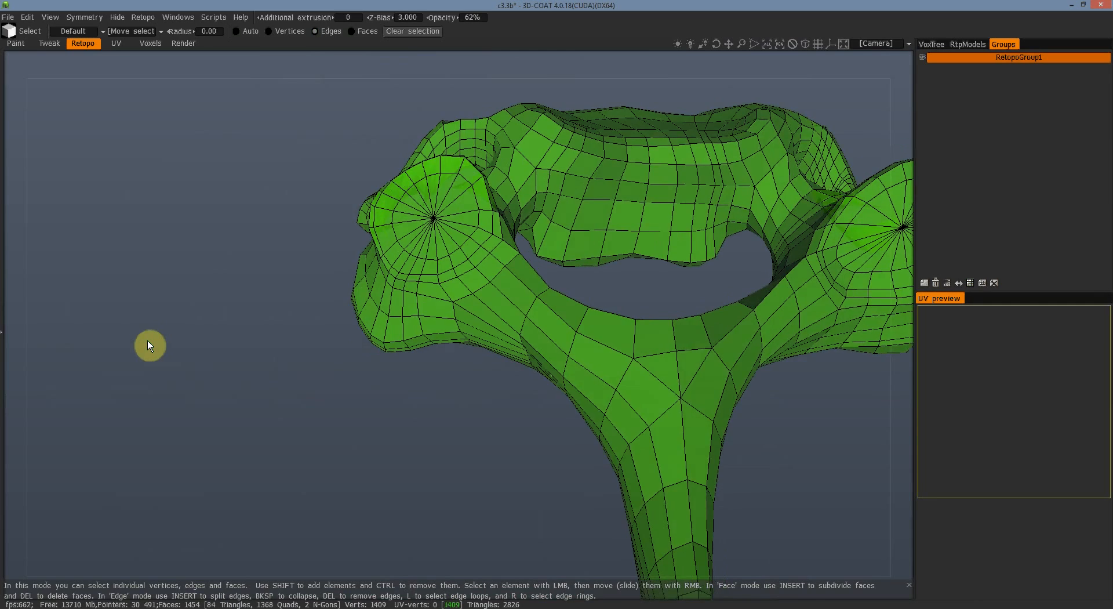
drag(417, 361, 258, 339)
middle_drag(756, 400, 712, 383)
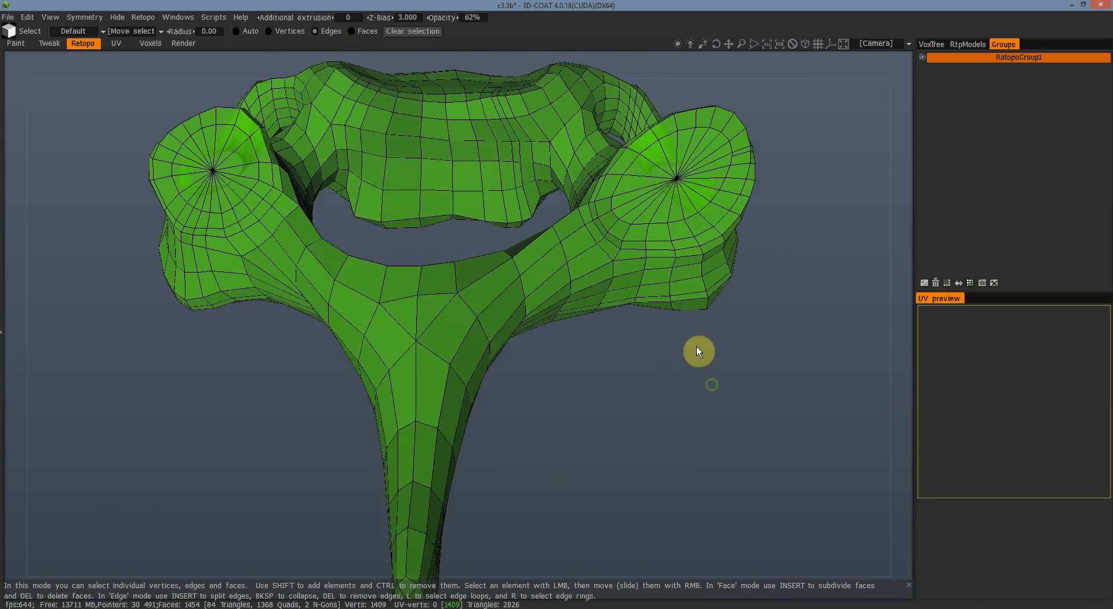
middle_drag(698, 347, 701, 322)
right_drag(702, 323, 658, 343)
middle_drag(569, 343, 575, 381)
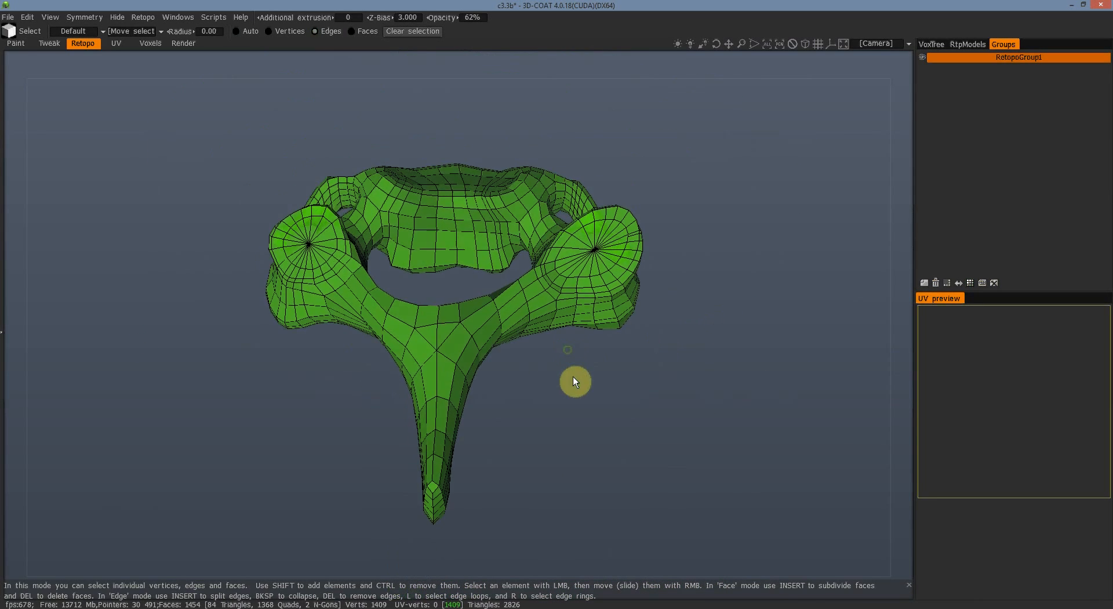
drag(572, 372, 571, 443)
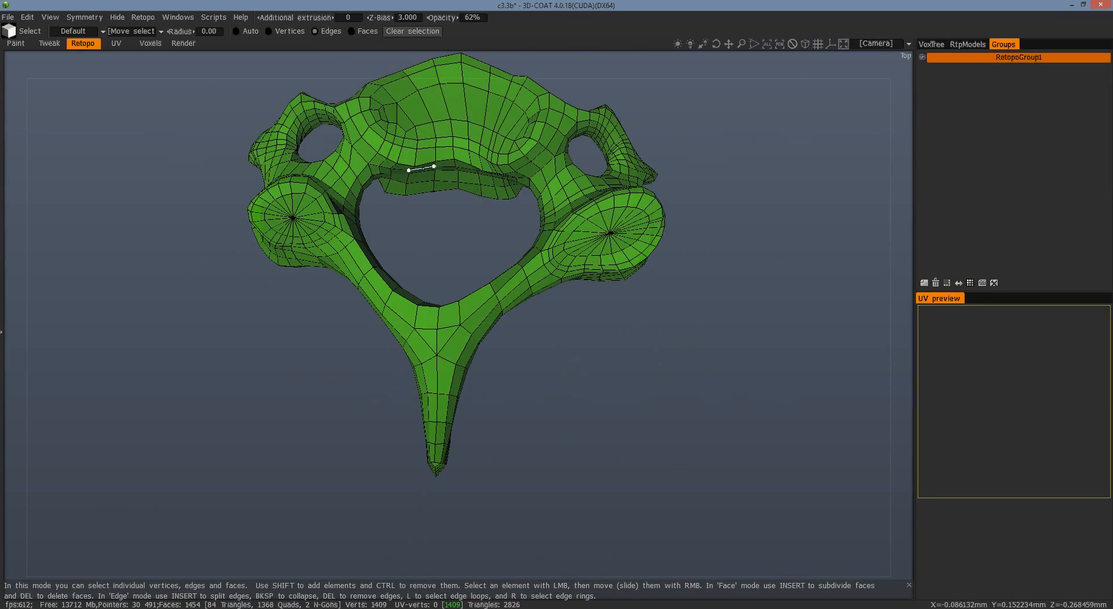
click(527, 266)
middle_drag(621, 326, 627, 379)
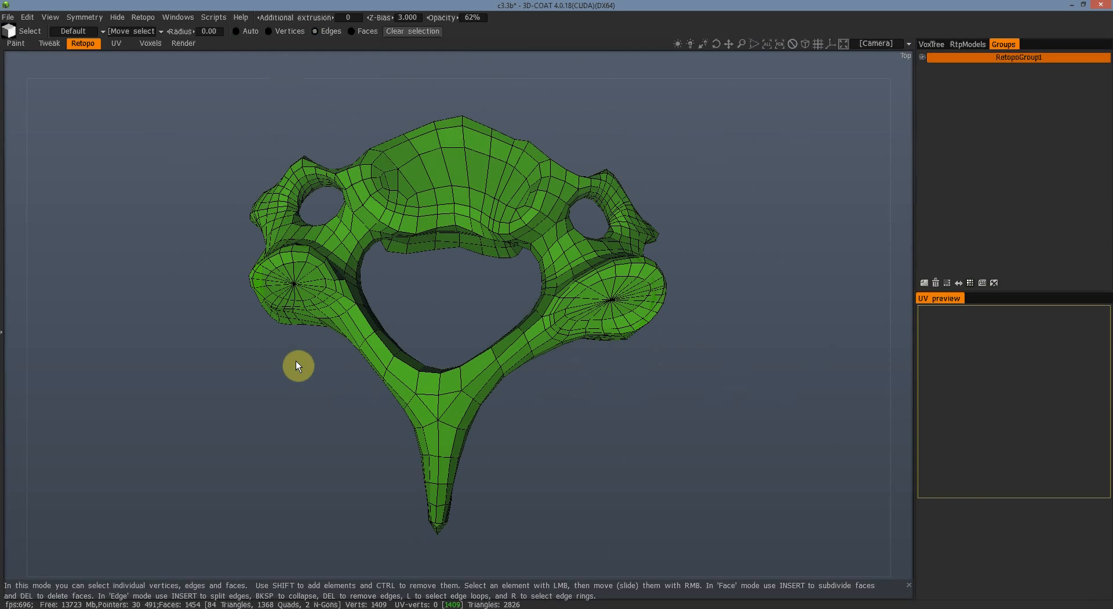
Step: Switch to the Edge loops tool and mark UV seams around the vertebral body's upper surface and both upper articular facets
key(space)
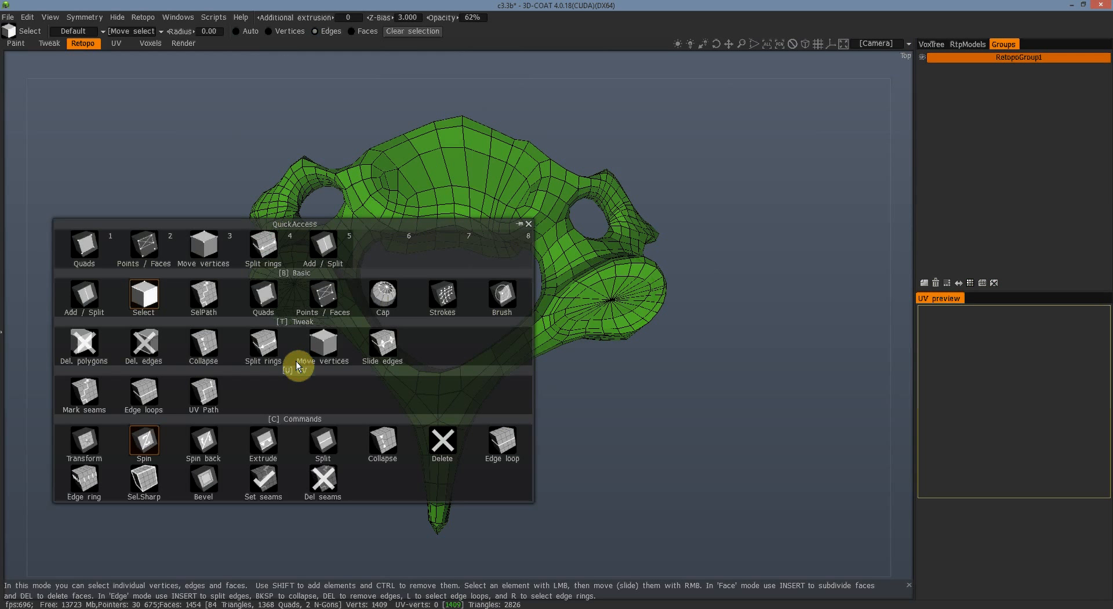
click(140, 391)
click(434, 205)
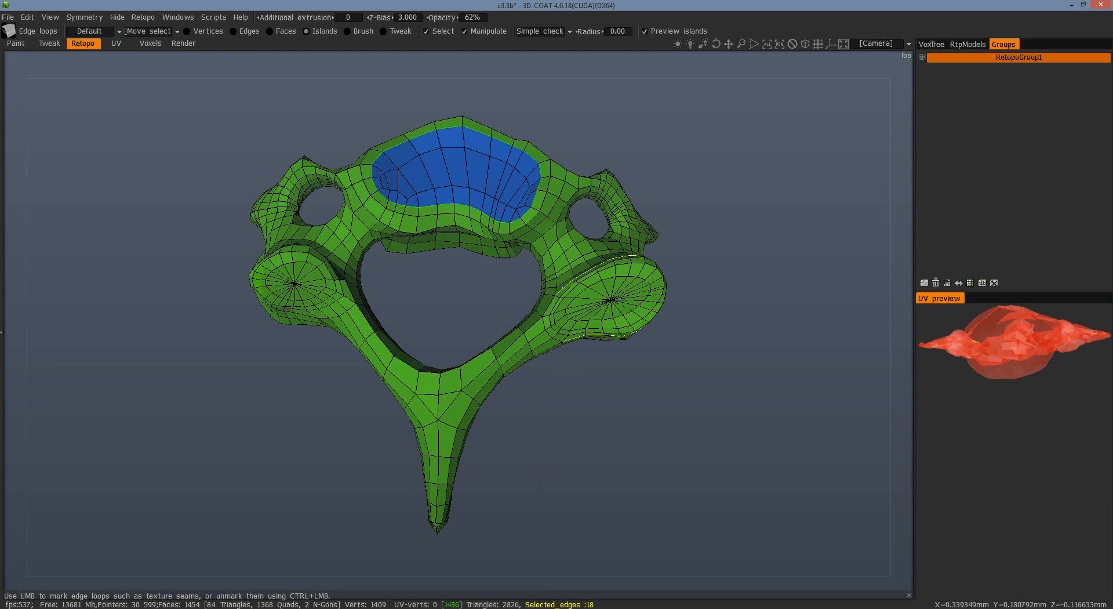
click(565, 292)
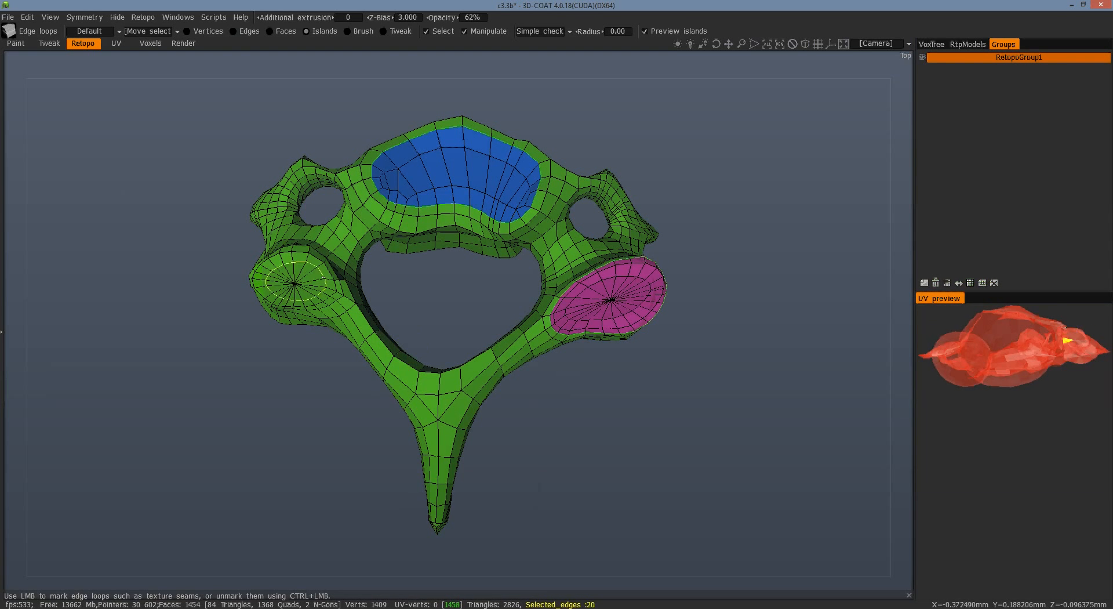
click(325, 280)
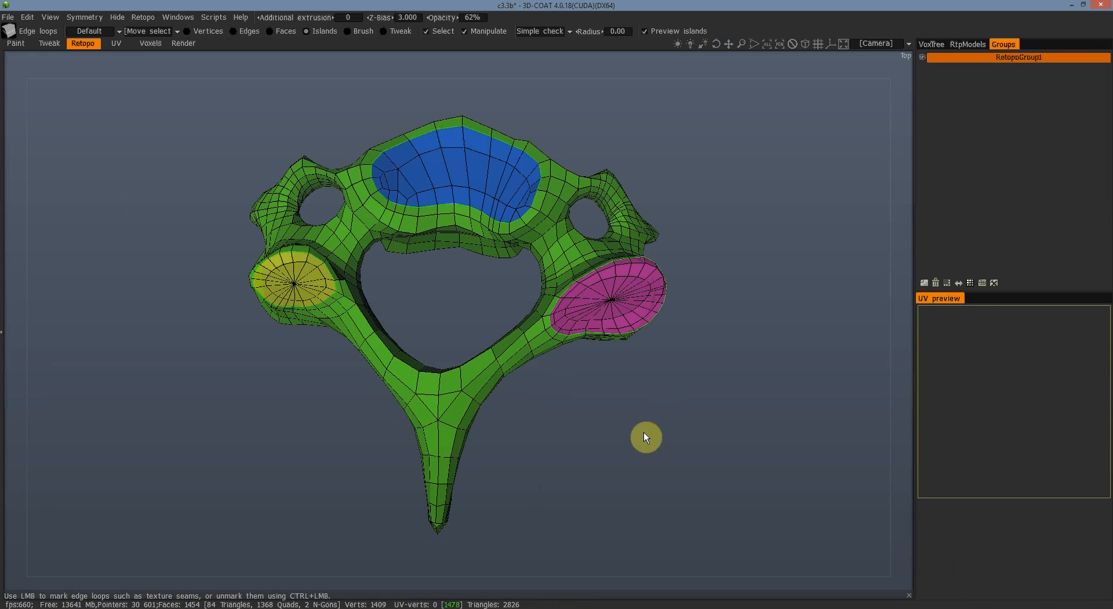
Step: Mark a seam loop around the underside surface of the vertebral body to separate it as its own island
drag(591, 474, 129, 433)
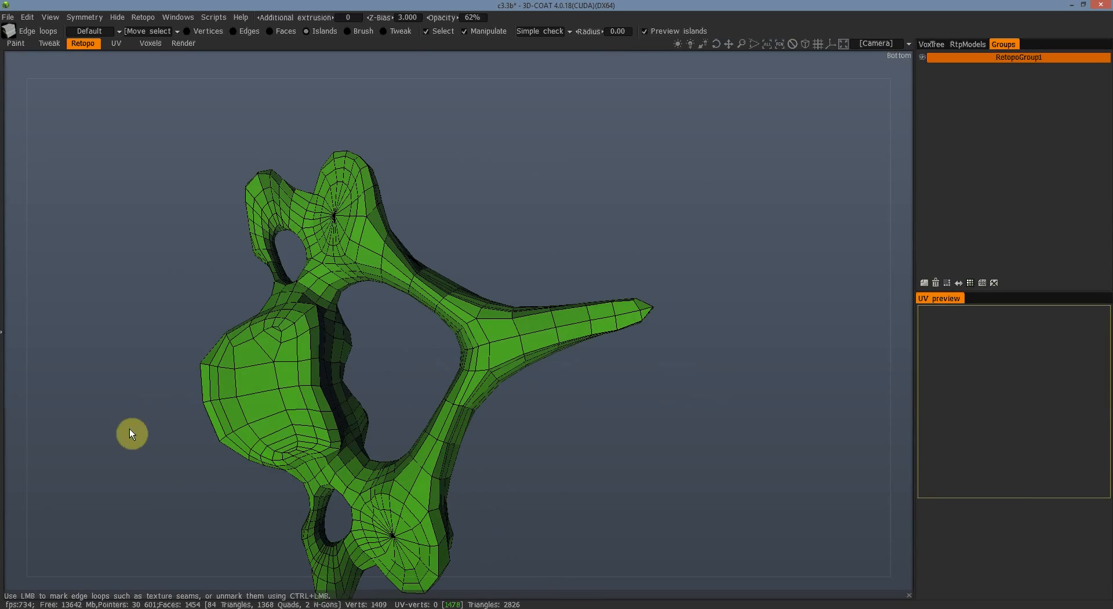
click(311, 377)
drag(772, 411, 780, 182)
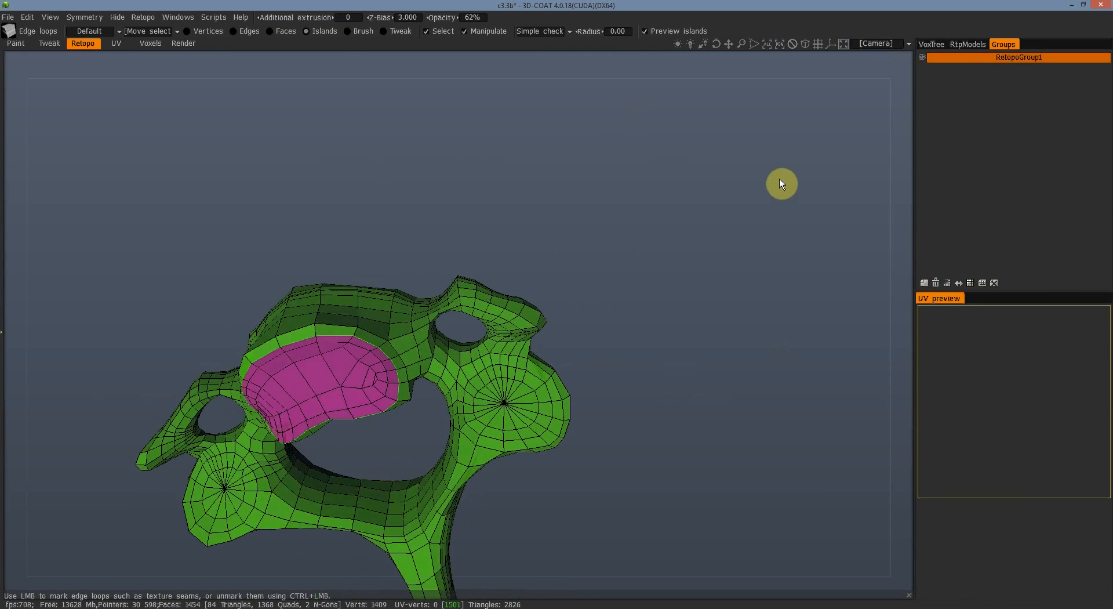
Step: Mark the rim edges around the lower articular facet opposite the unmarked one to close it off as a UV island
click(554, 371)
click(538, 370)
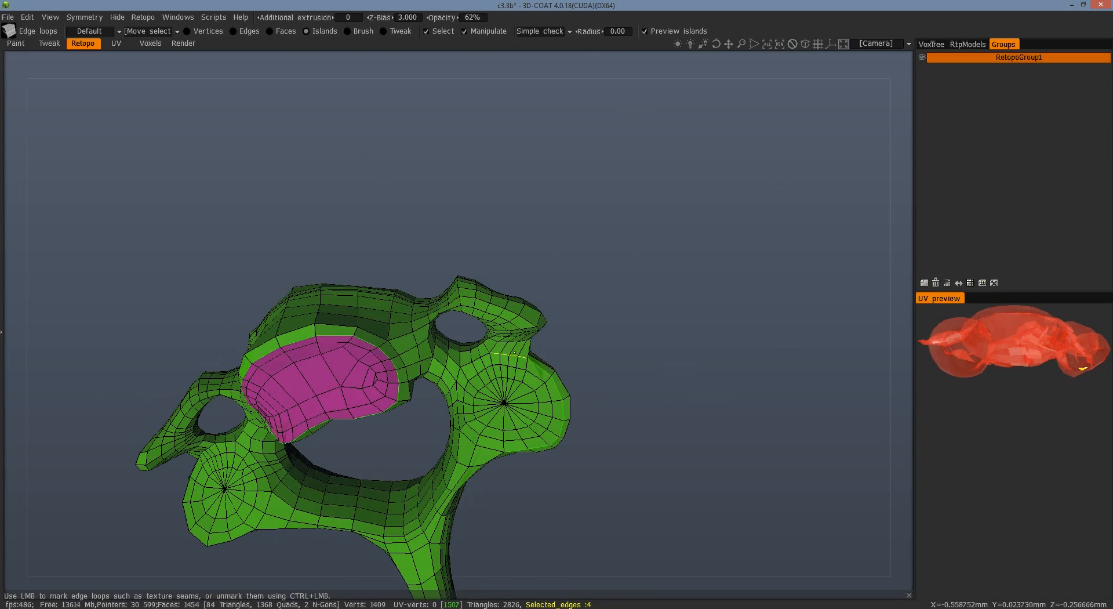
click(508, 353)
click(470, 360)
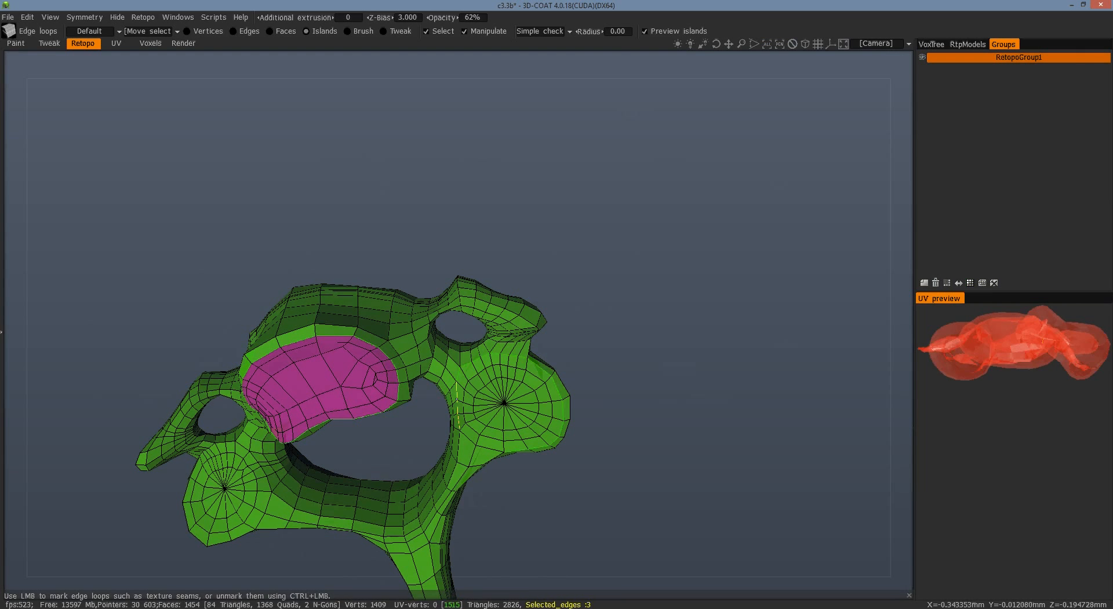
click(457, 428)
click(457, 427)
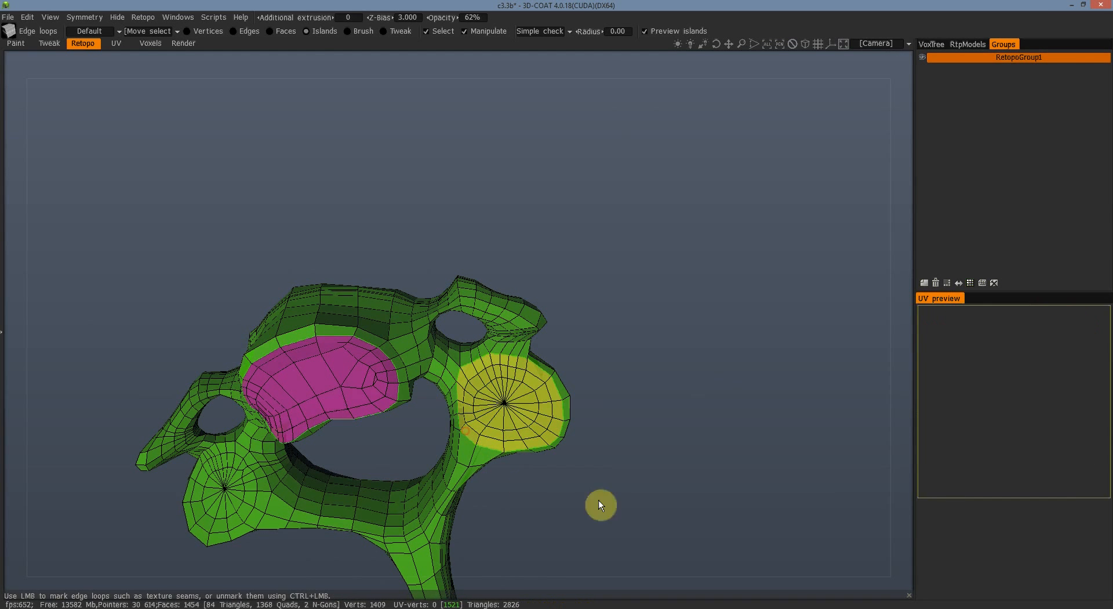
Step: Mark seams around the remaining lower articular facet's rim and examine the rim's inner side for the gap
middle_drag(211, 318, 343, 159)
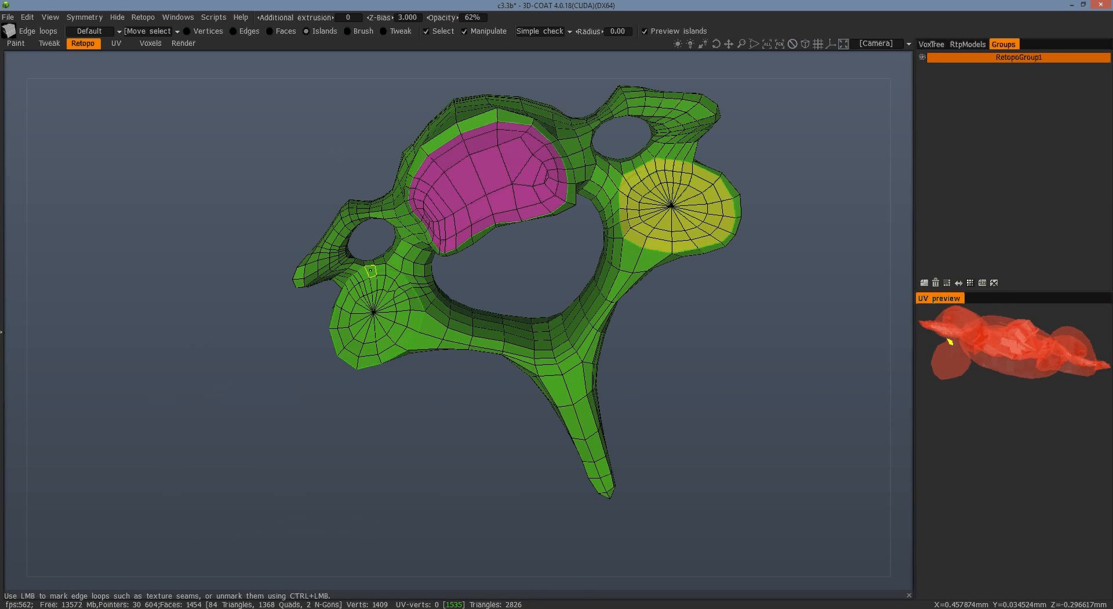
click(370, 269)
click(371, 267)
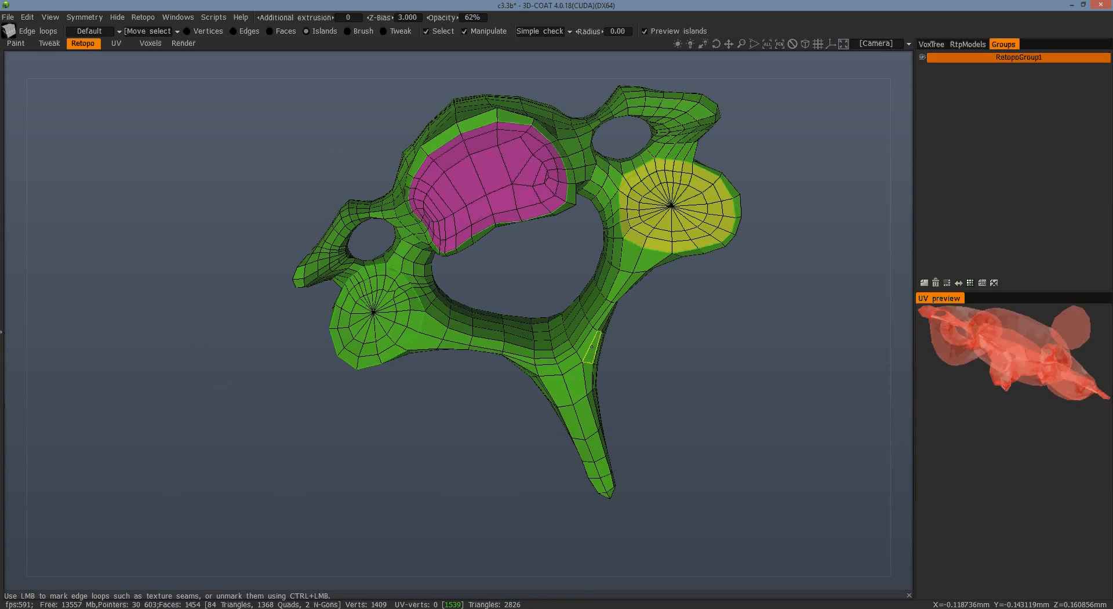
drag(401, 436, 436, 460)
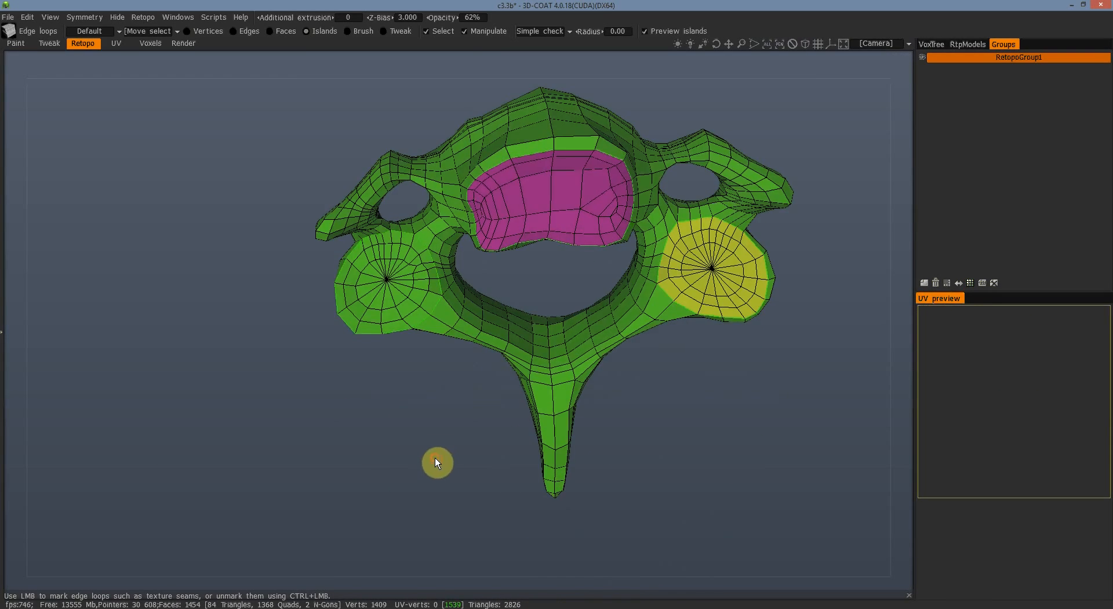
right_drag(311, 413, 344, 347)
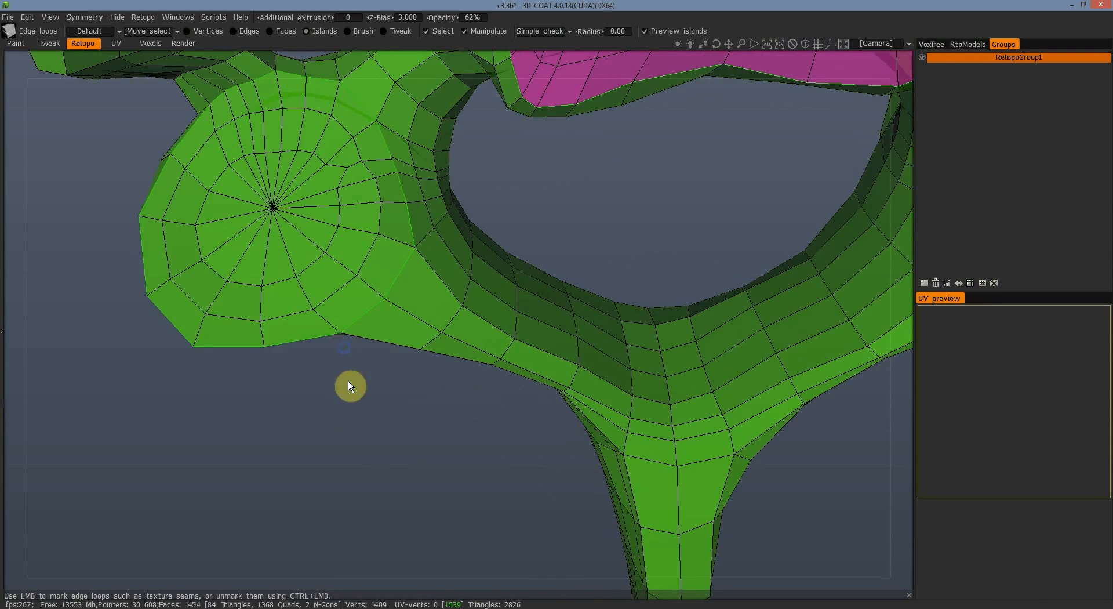
drag(359, 394, 390, 389)
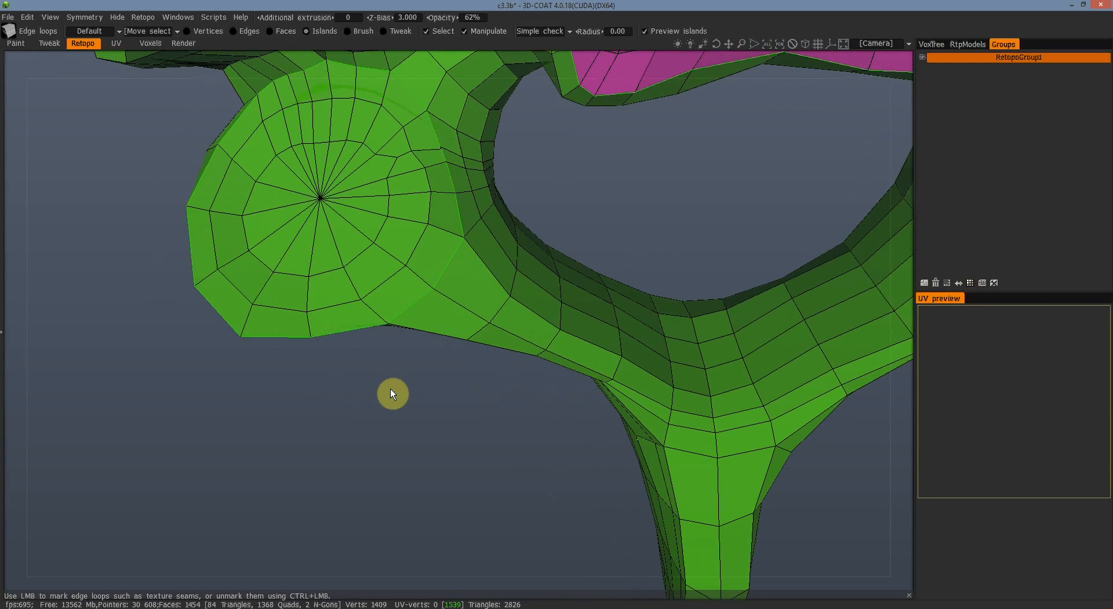
drag(420, 423, 439, 470)
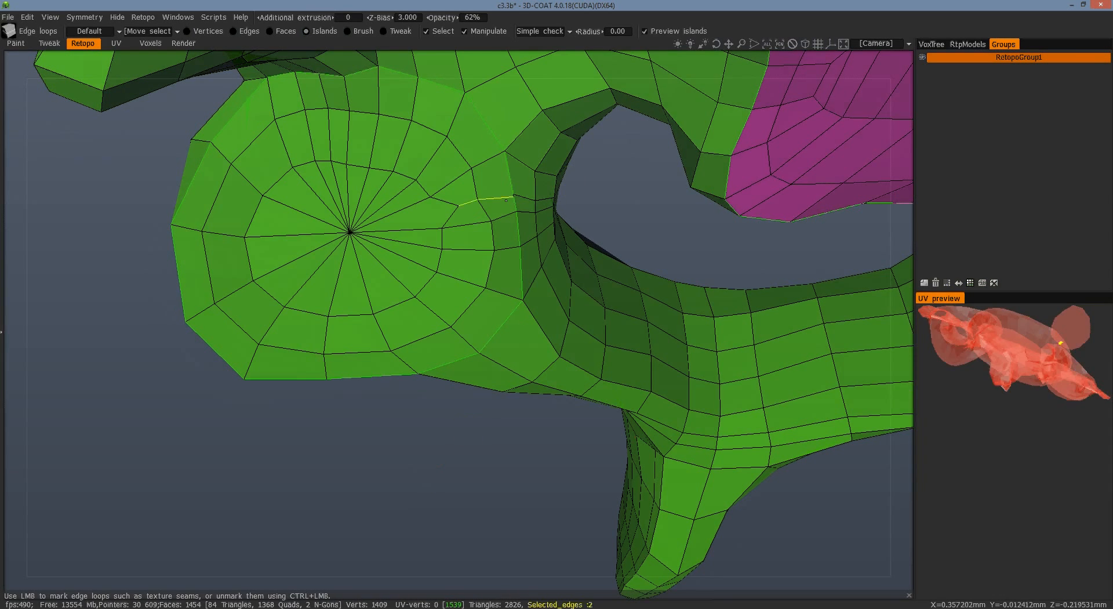
Step: Merge the stray vertex on the lower facet's rim into its neighbour with Move vertices in Vertices mode, radius 6.251
key(space)
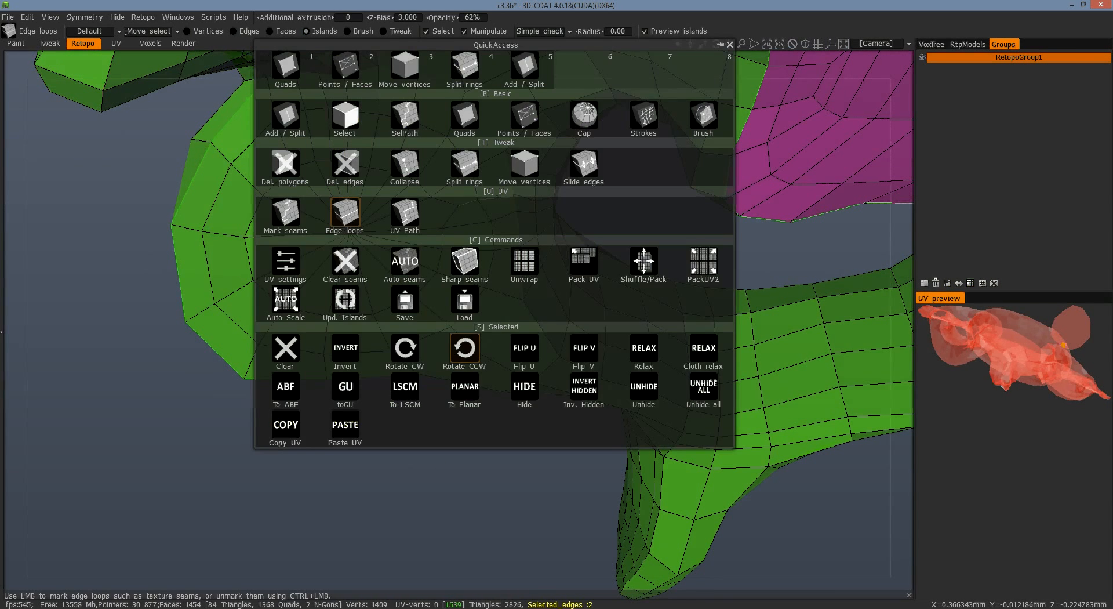
click(524, 165)
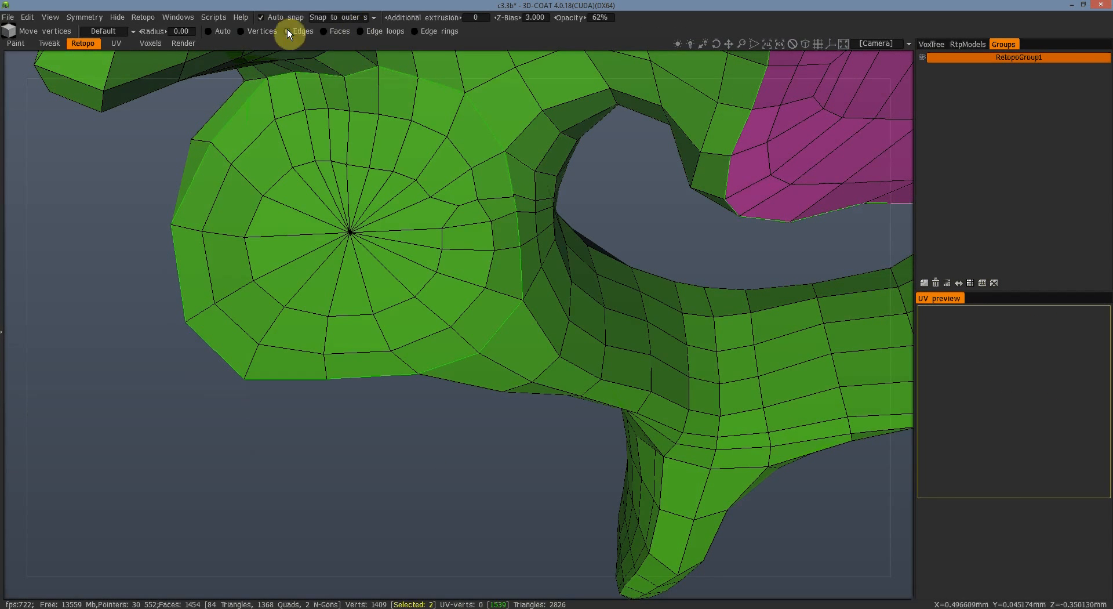
click(253, 34)
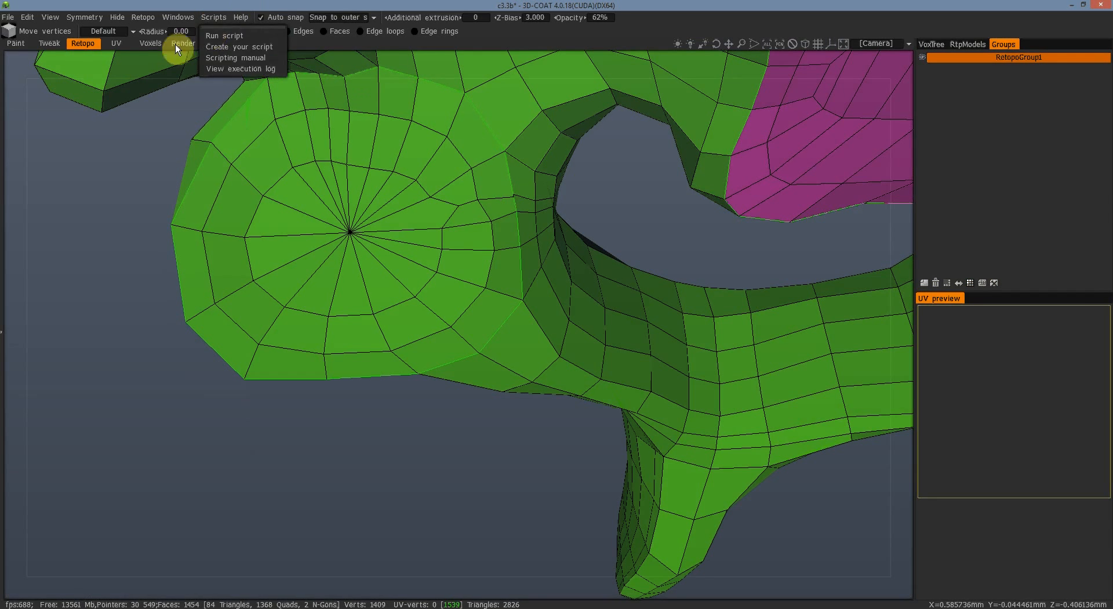
mouse_move(154, 32)
mouse_down()
mouse_move(196, 32)
mouse_move(175, 32)
mouse_up()
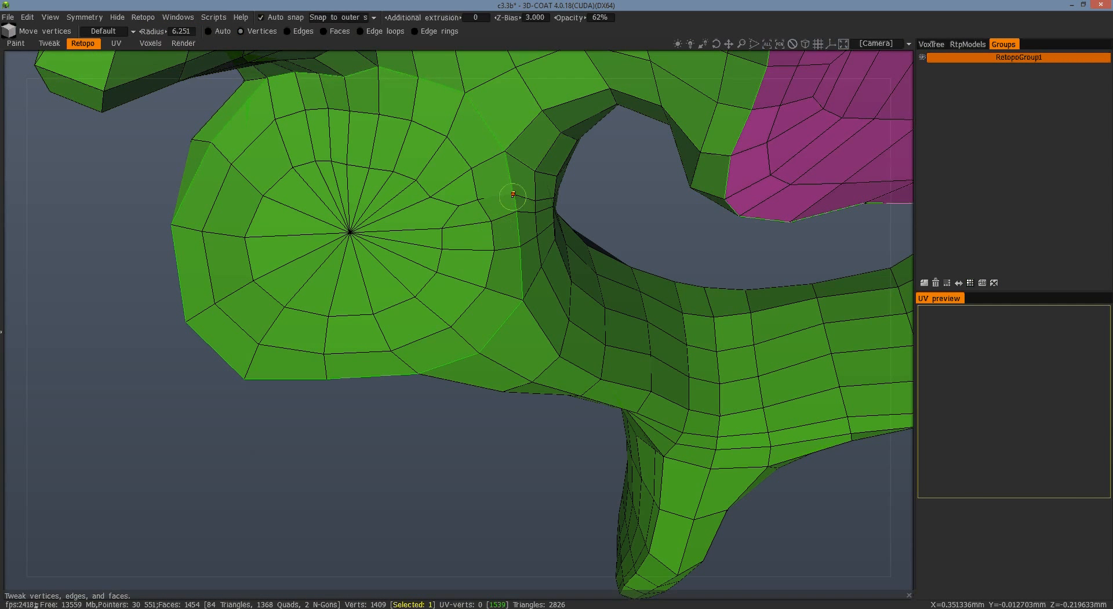
drag(513, 197, 515, 196)
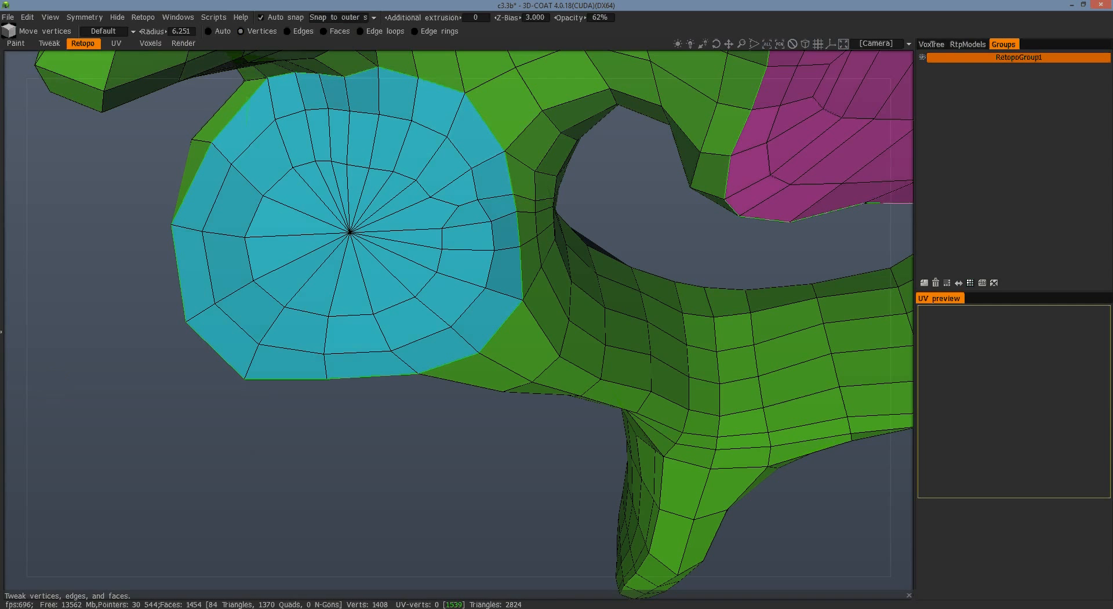
Step: Return to the Edge loops tool and mark a seam loop around the tip of the spinous process
key(space)
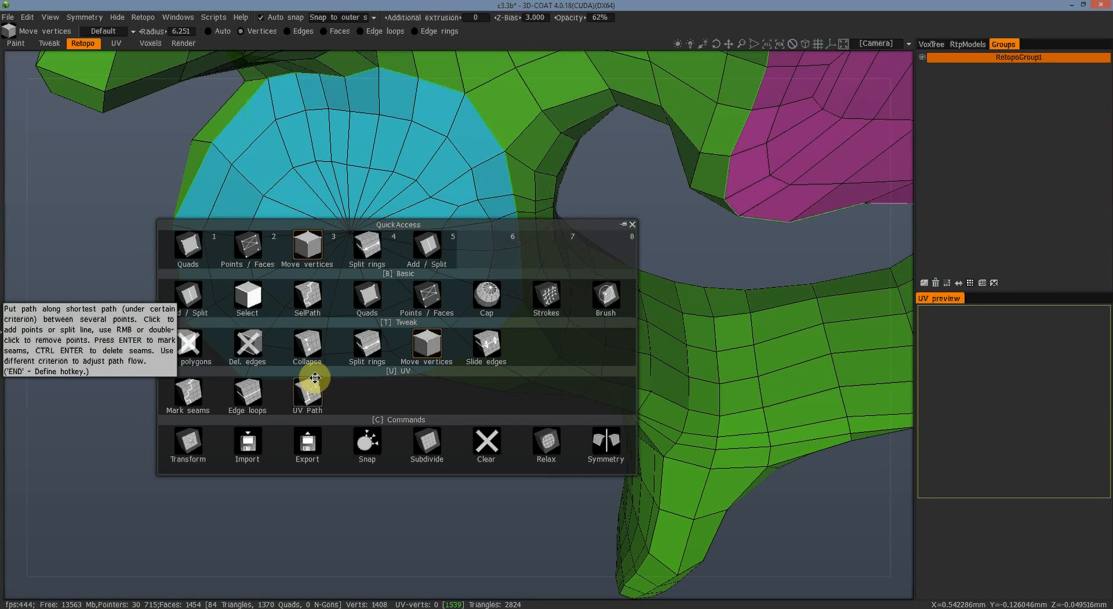
click(248, 392)
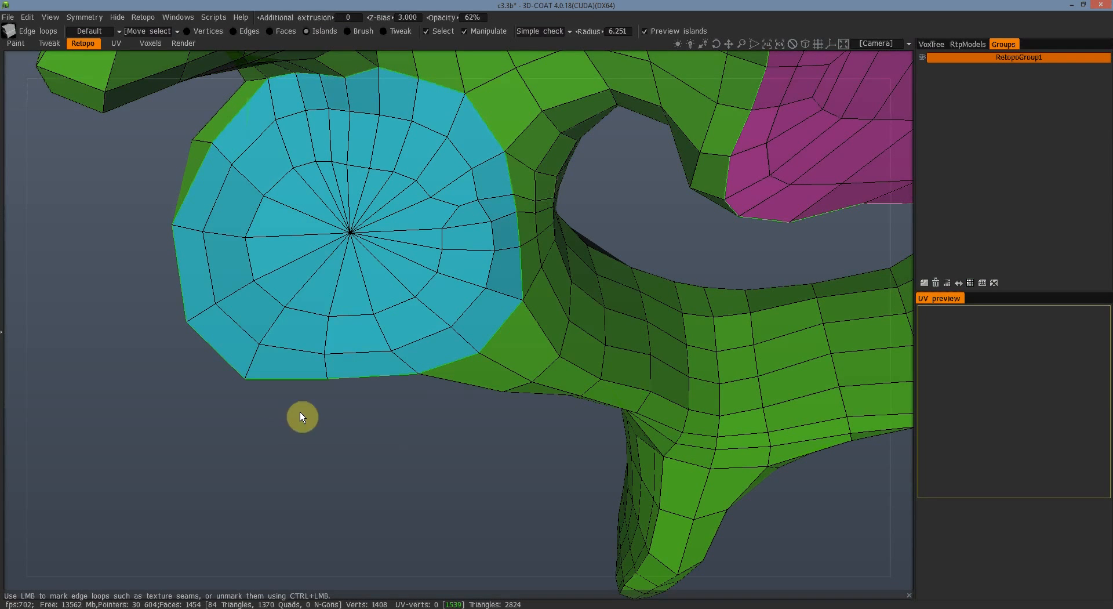
drag(396, 473, 384, 363)
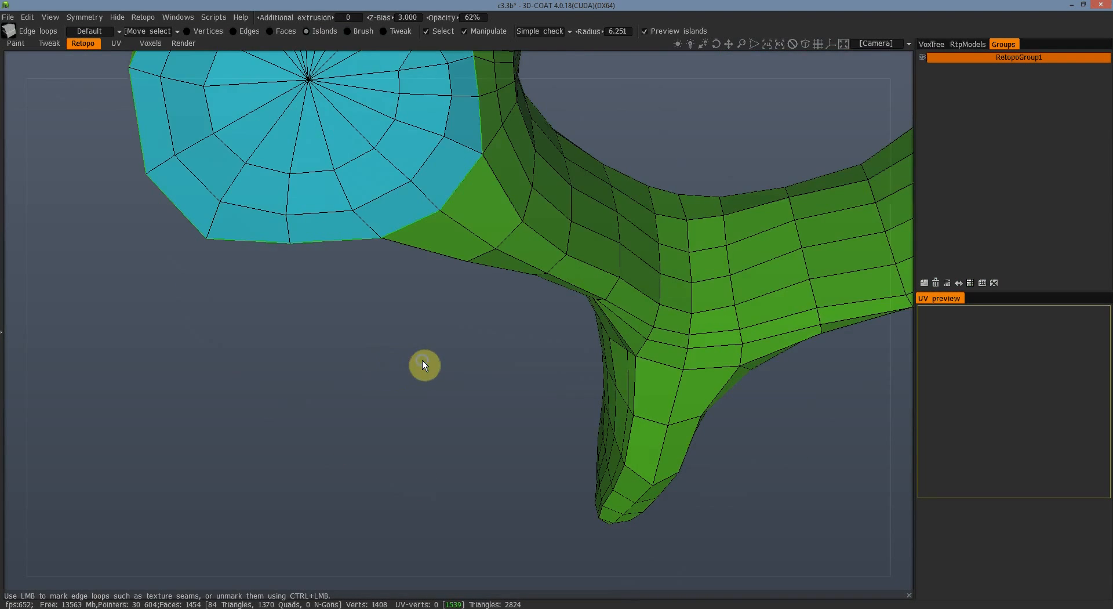
right_drag(422, 360, 423, 450)
middle_drag(405, 404, 407, 423)
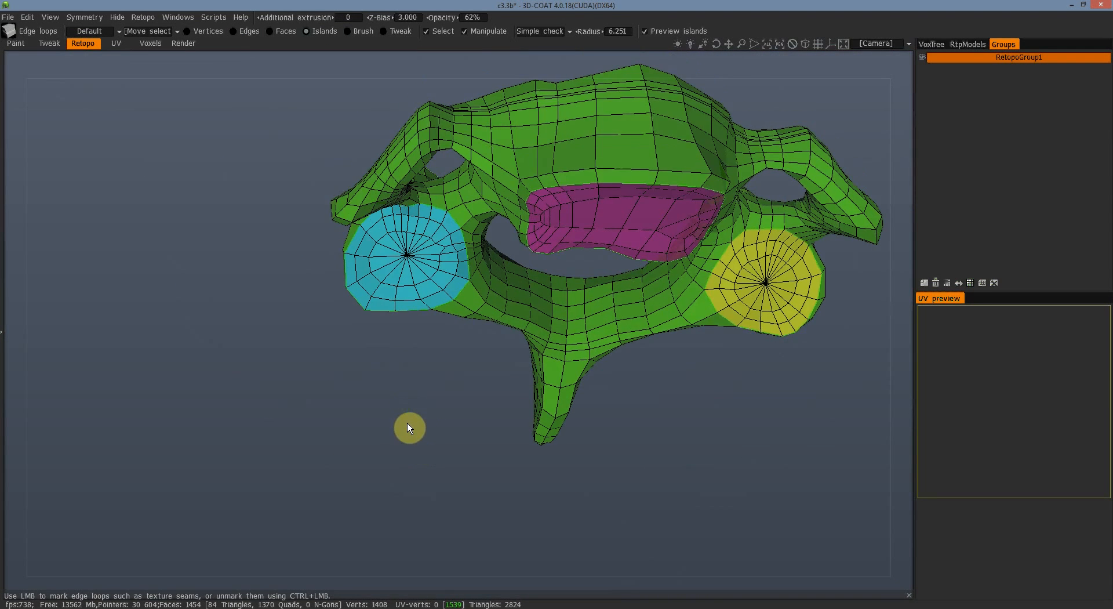
drag(390, 410, 739, 460)
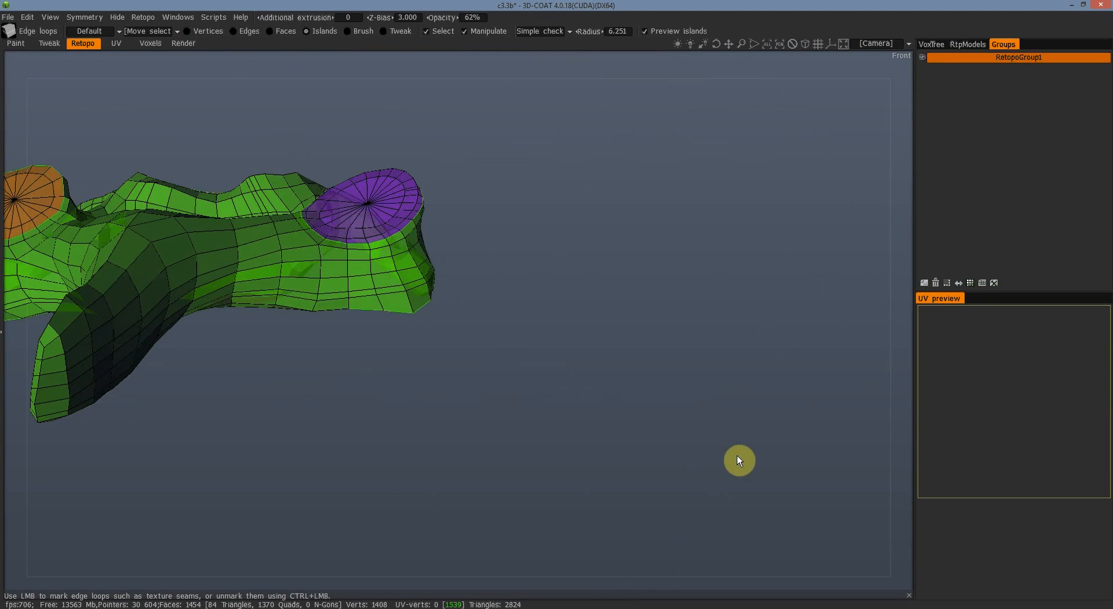
drag(346, 470, 440, 472)
click(440, 397)
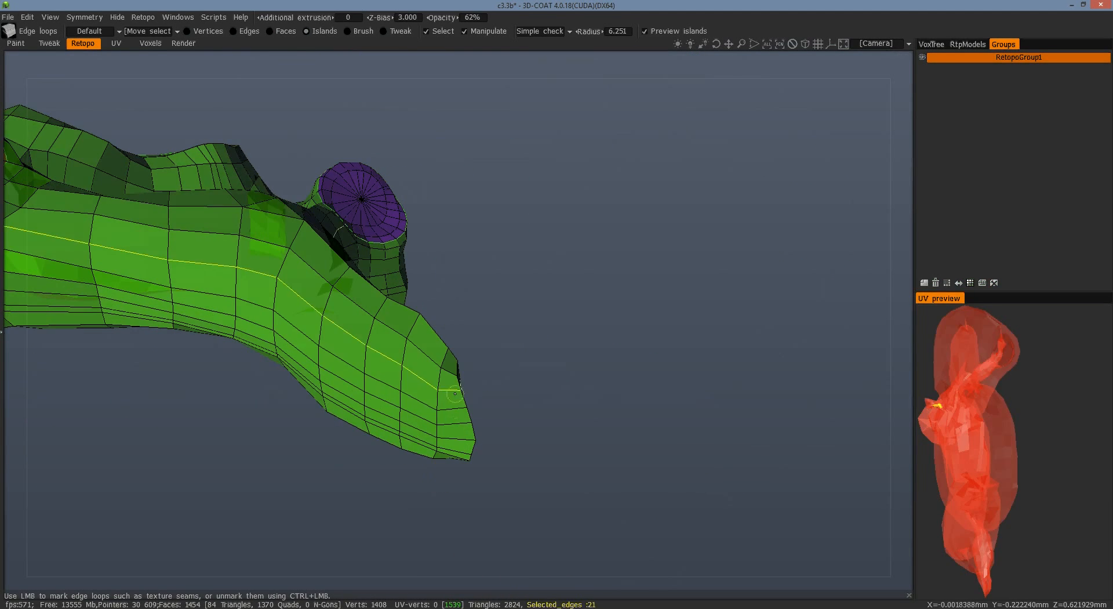
drag(601, 450, 418, 455)
click(523, 387)
drag(522, 551, 527, 482)
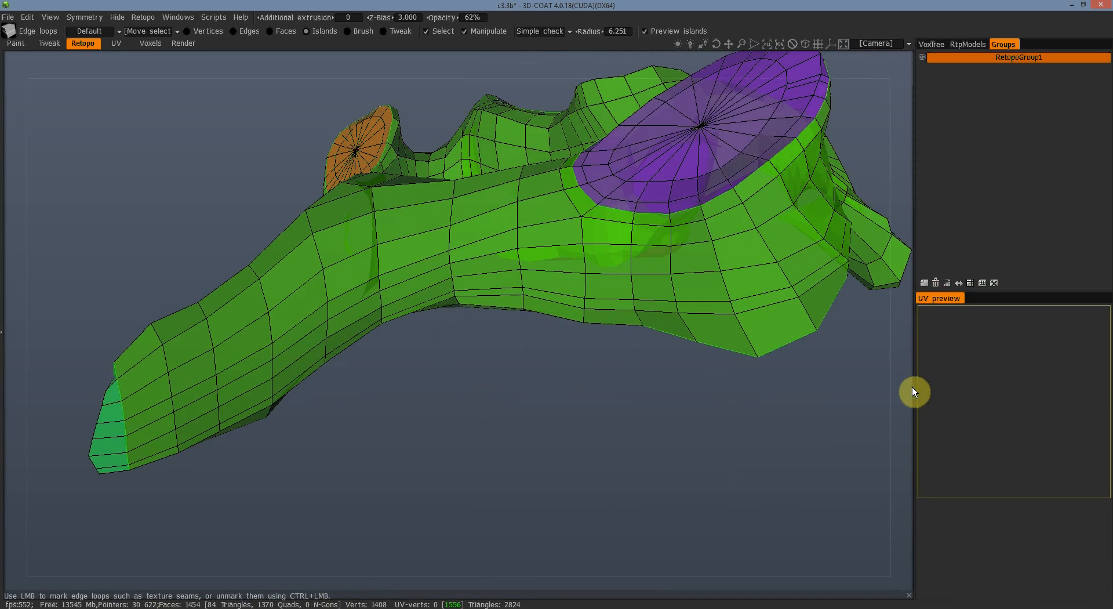
Step: Widen the UV preview area and examine the UV preview of the purple upper facet island
drag(913, 384, 830, 387)
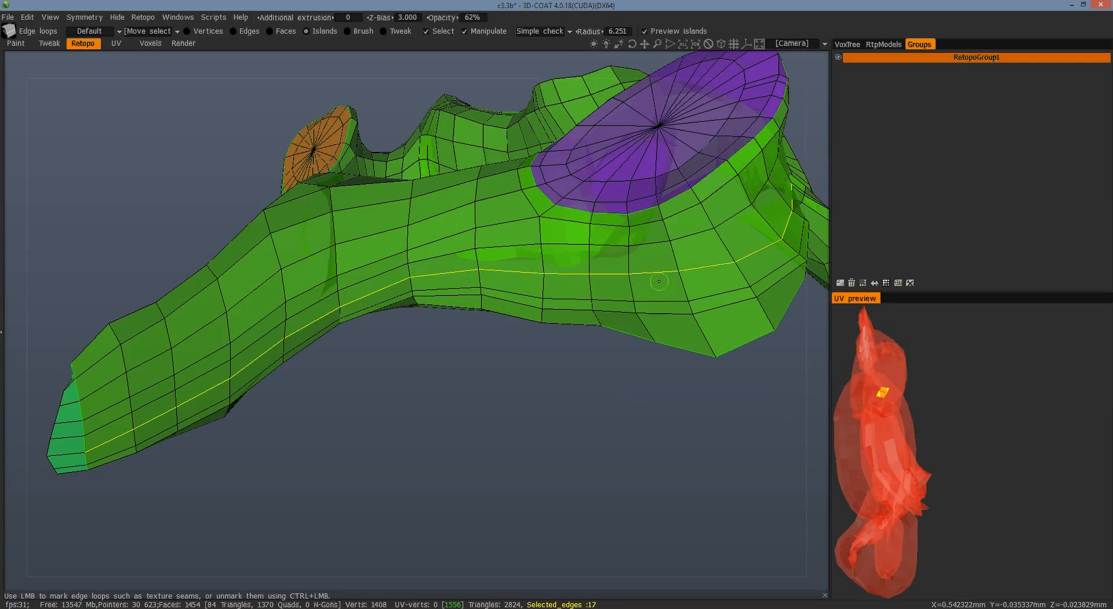
click(651, 178)
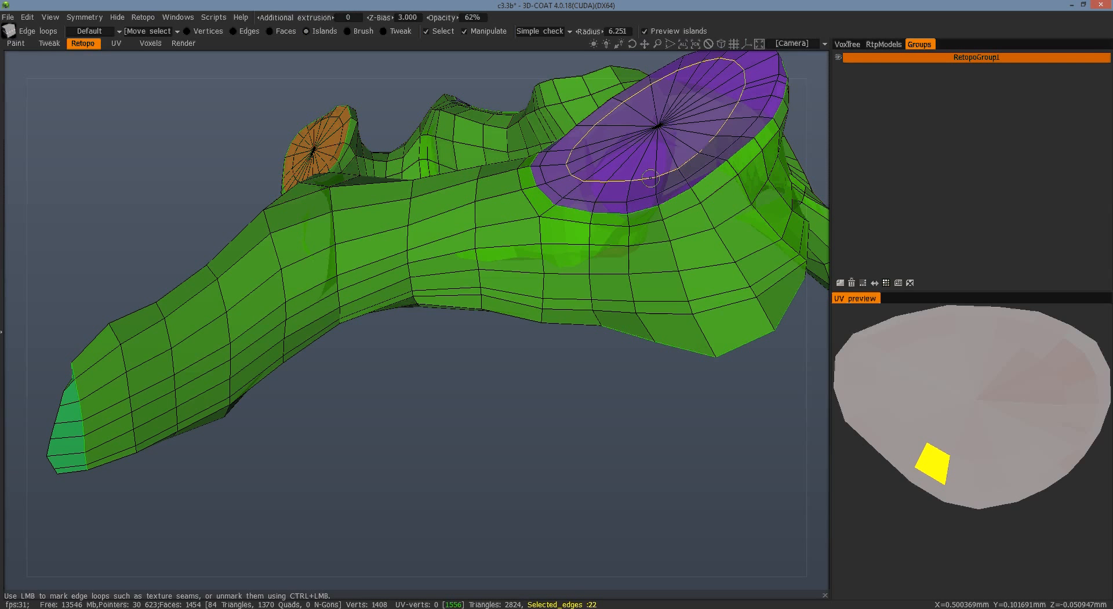
drag(436, 375, 513, 536)
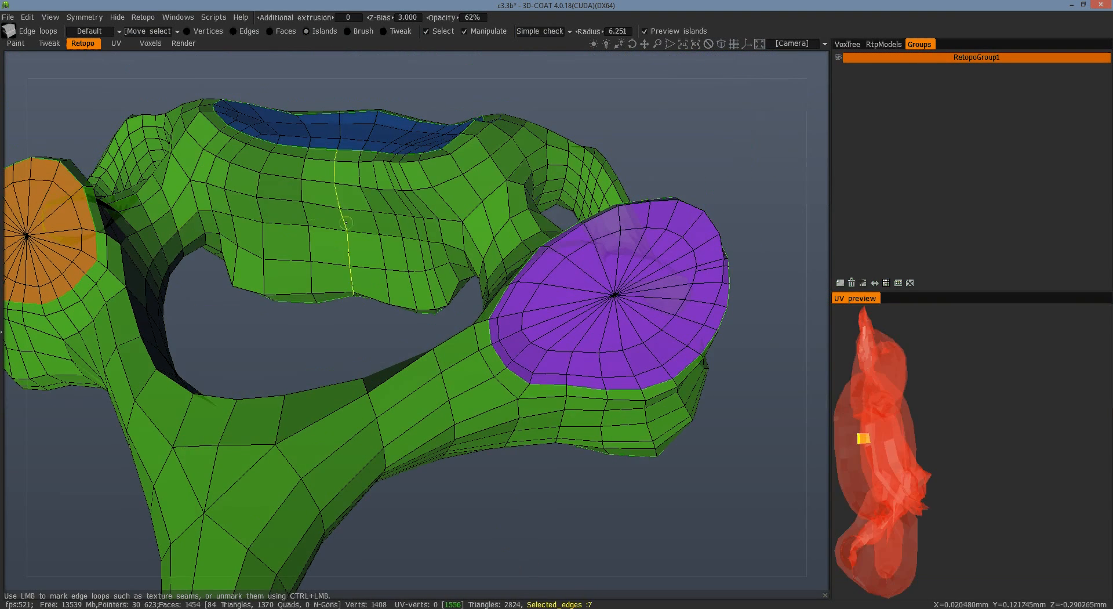
Step: Mark vertical seam lines down the back and front of the vertebral body between its two end surfaces
click(667, 295)
drag(654, 132, 313, 155)
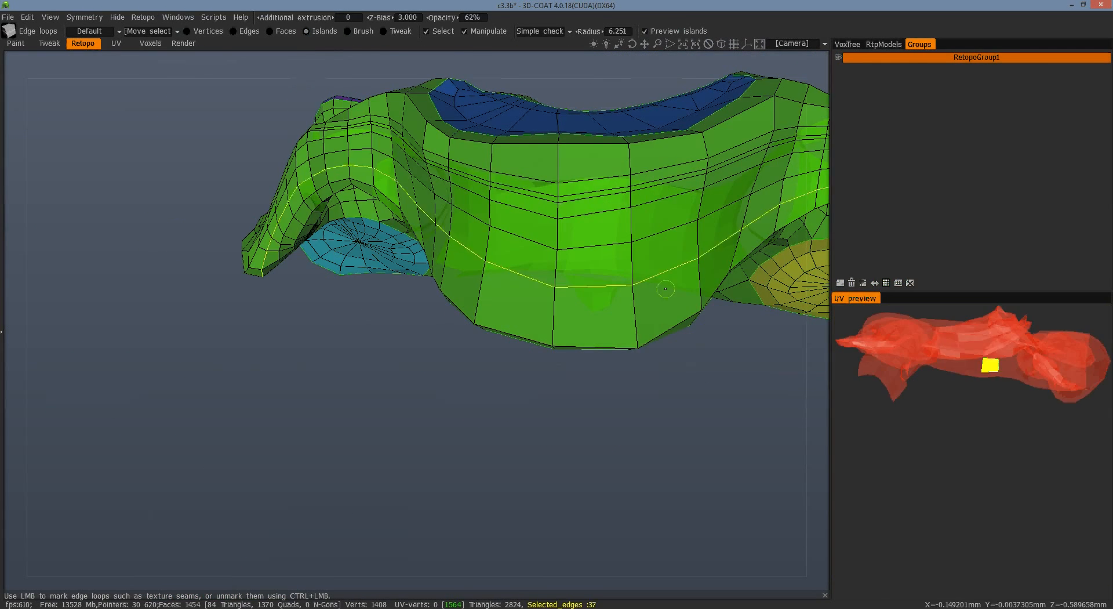
click(558, 263)
drag(293, 357, 567, 411)
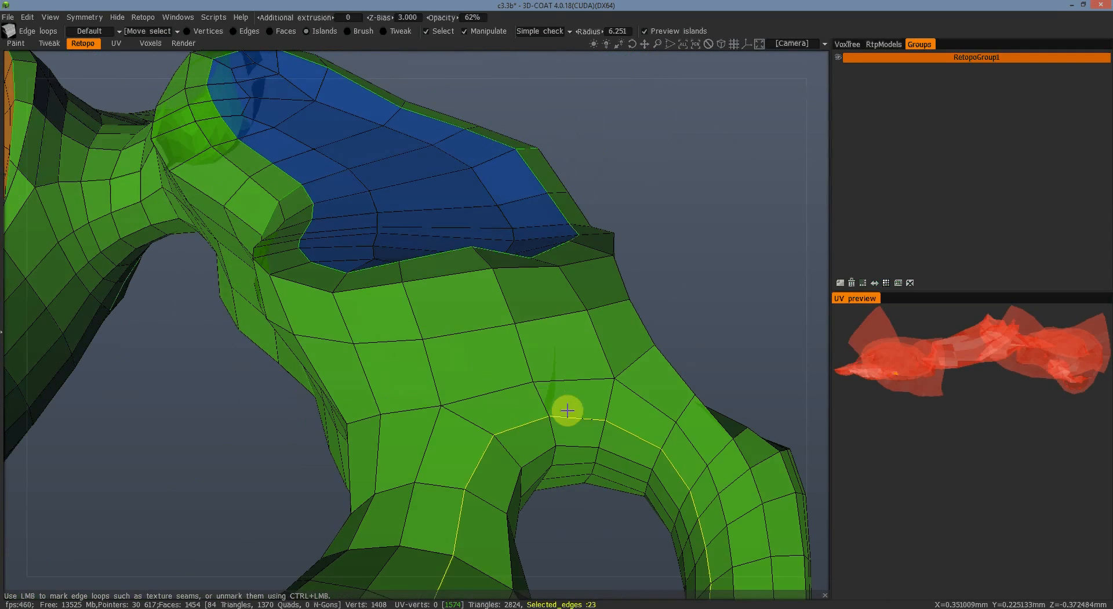
Step: Mark a seam across the strip joining the vertebral body to the transverse process beside the foramen
click(610, 406)
click(610, 406)
drag(610, 405, 501, 158)
drag(538, 252, 360, 99)
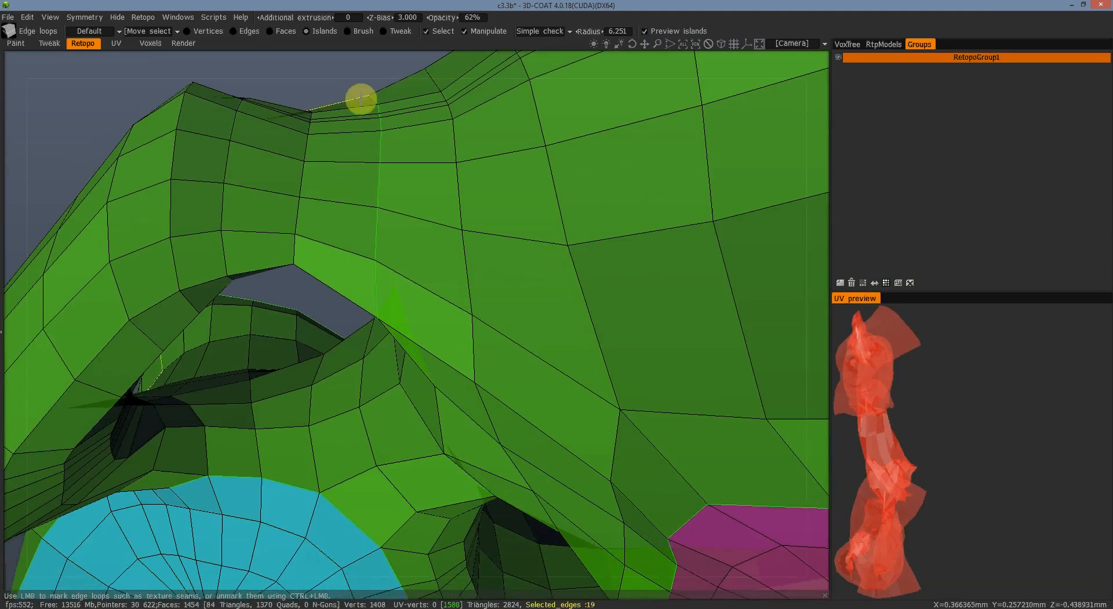
Step: Mark seams across both arms of the transverse process around the foramen, separating it from the vertebral body and the facet column
middle_drag(308, 300, 710, 152)
click(507, 323)
click(435, 451)
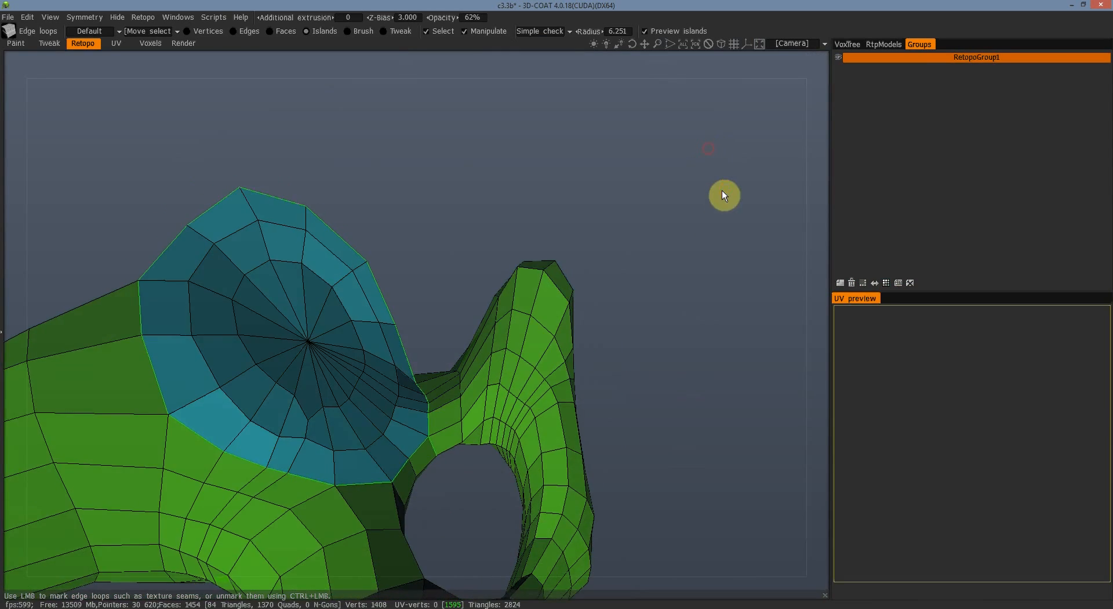
middle_drag(722, 192, 574, 200)
click(362, 283)
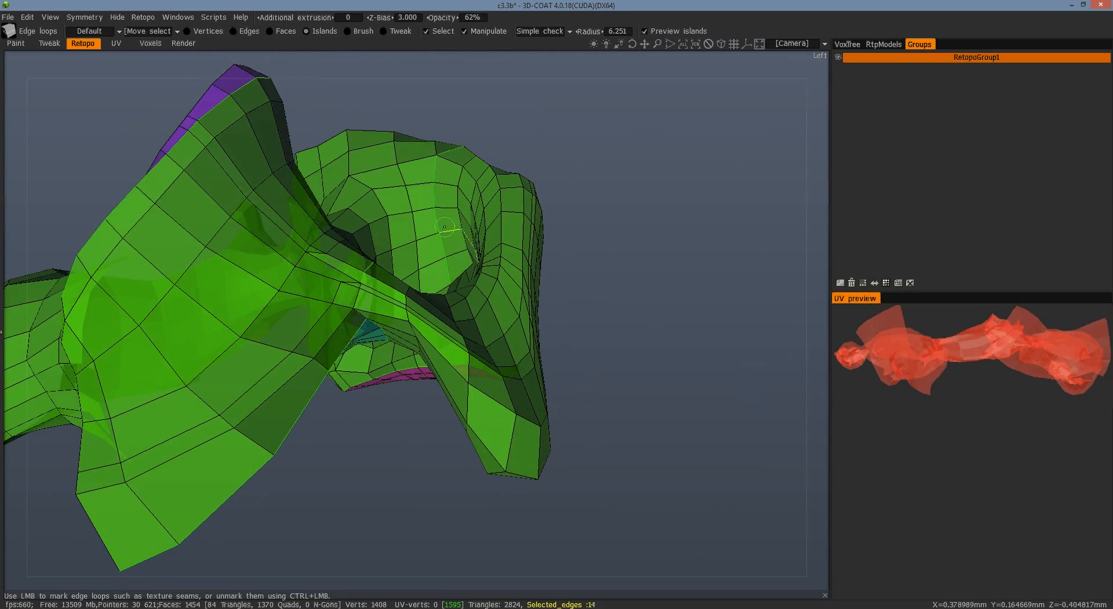
ctrl+click(362, 283)
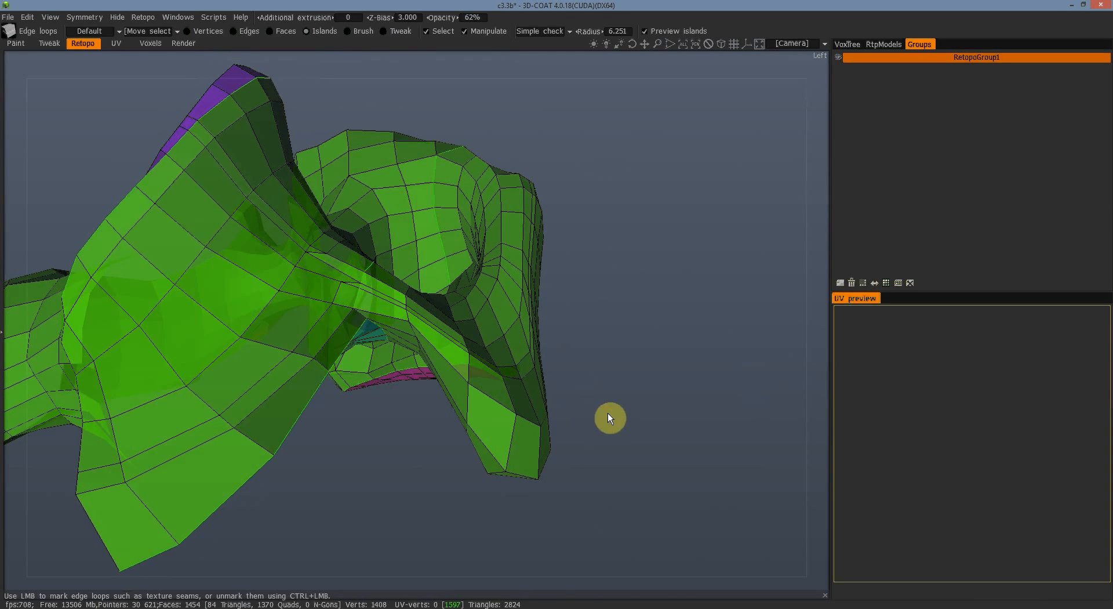
middle_drag(608, 413, 557, 335)
click(555, 334)
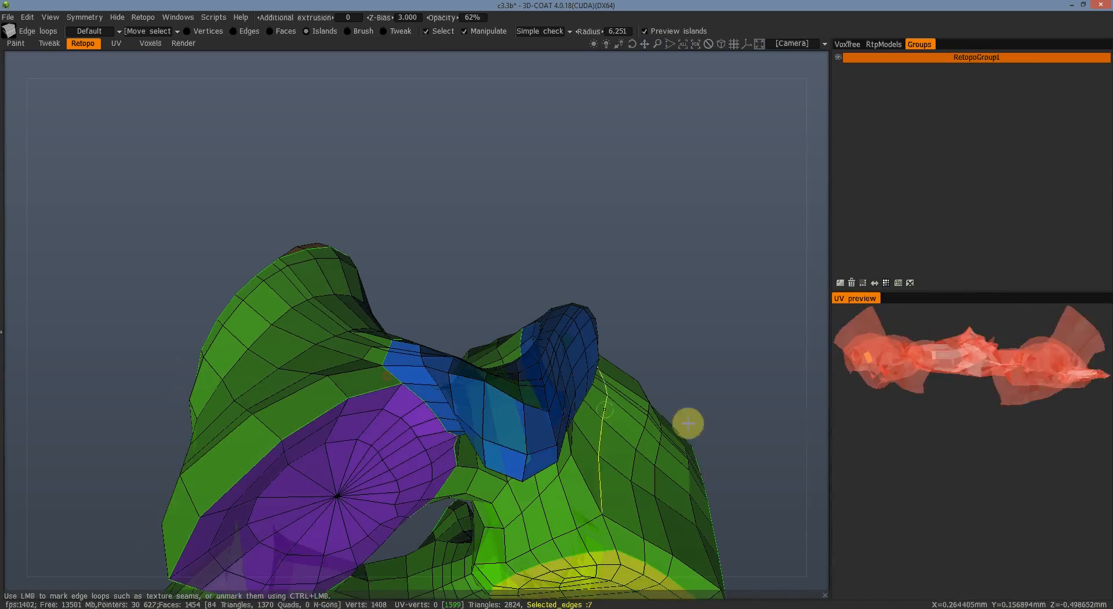
Step: Try to mark a seam across the short pedicle strip where it meets the vertebral body
middle_drag(688, 423, 683, 483)
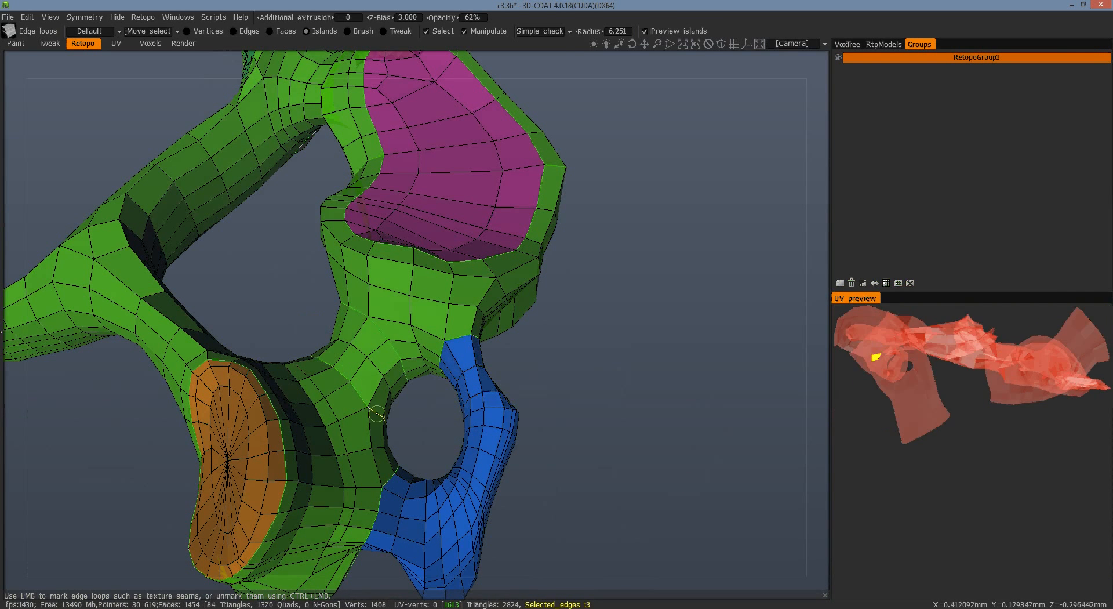
click(377, 413)
middle_drag(589, 426, 699, 177)
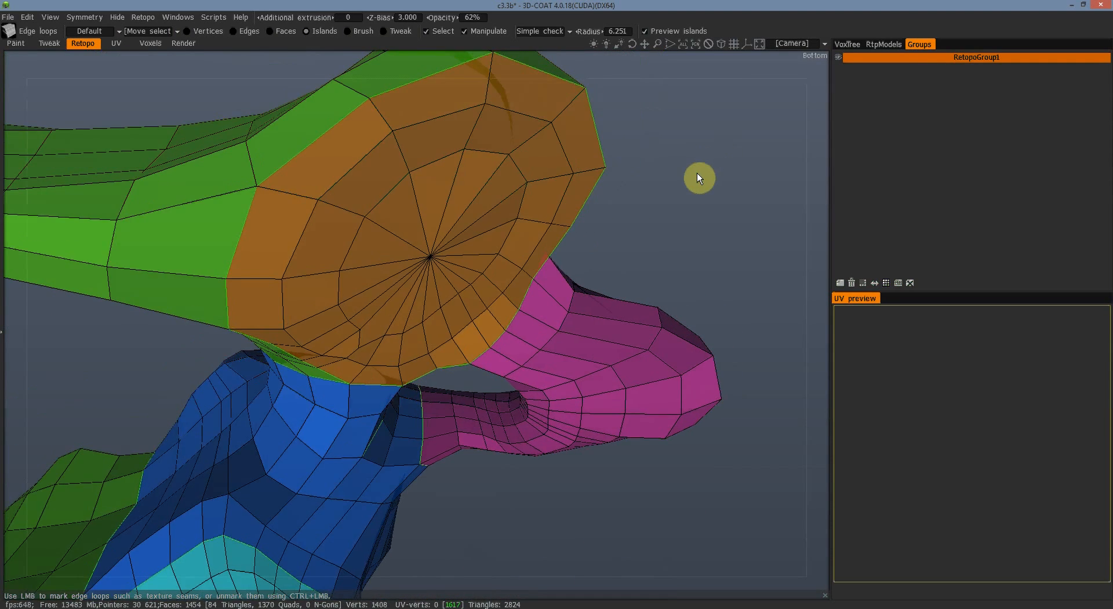
key(ctrl+z)
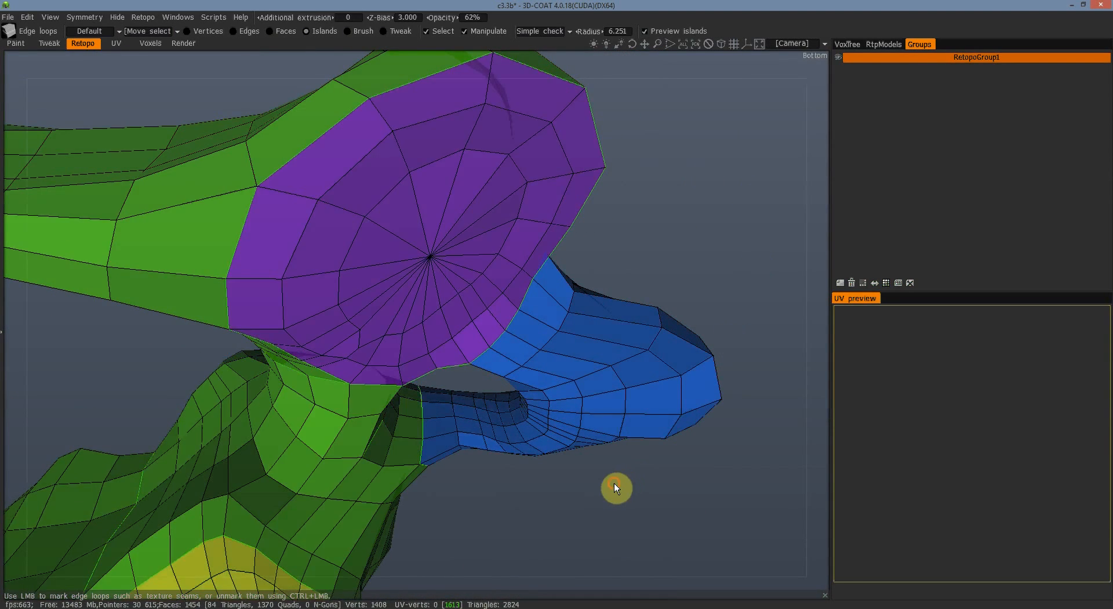
Step: Mark seams across both ends of the pedicle strip, separating it from the facet column and the vertebral body
middle_drag(614, 483, 618, 472)
click(325, 458)
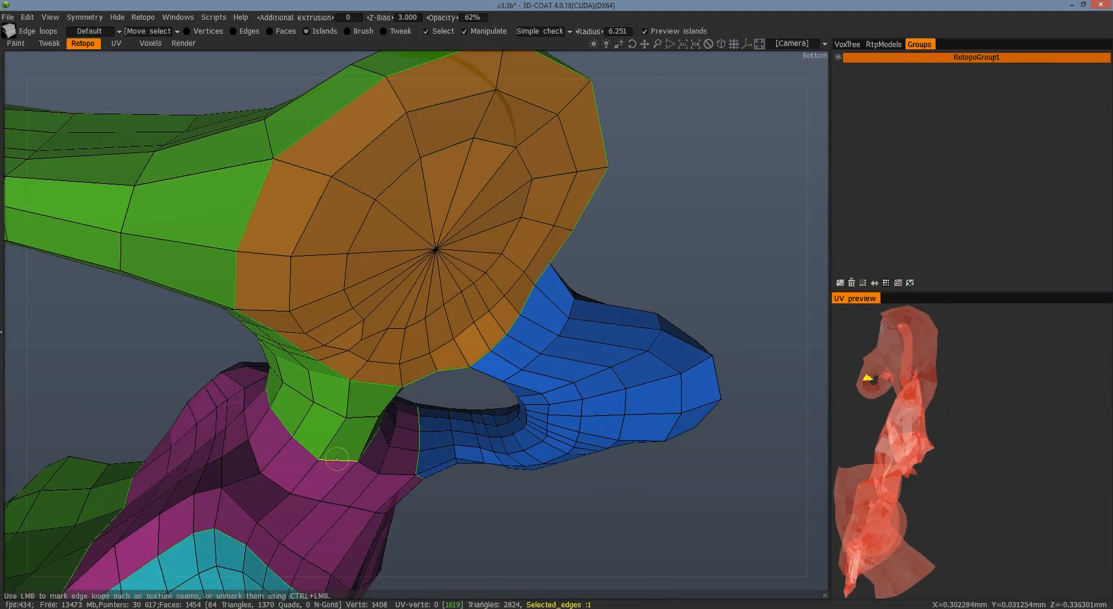
middle_drag(665, 173, 411, 403)
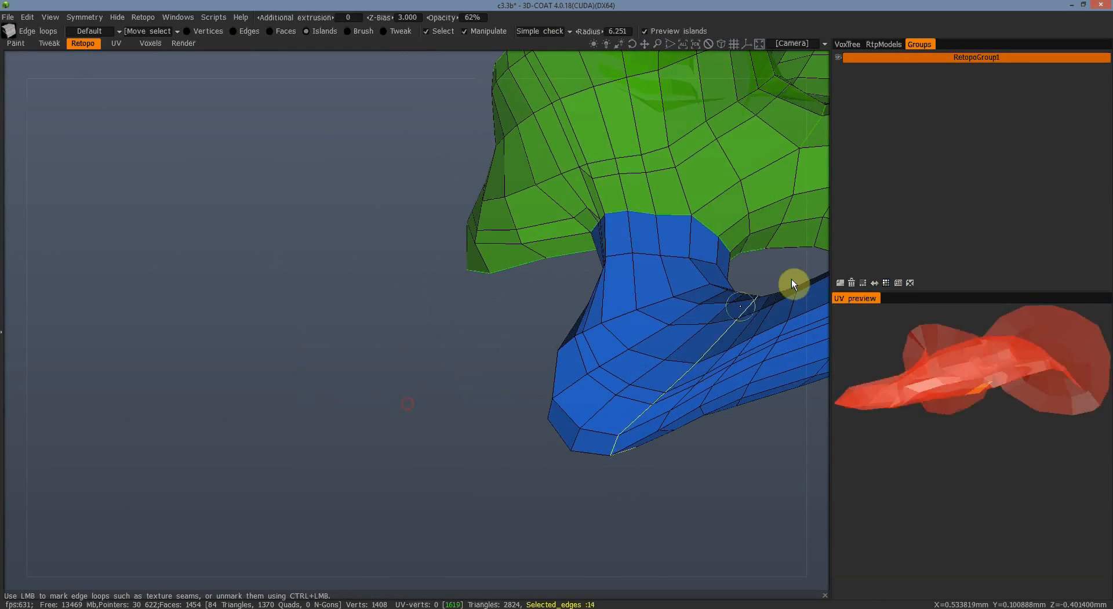
click(798, 175)
middle_drag(355, 377, 169, 529)
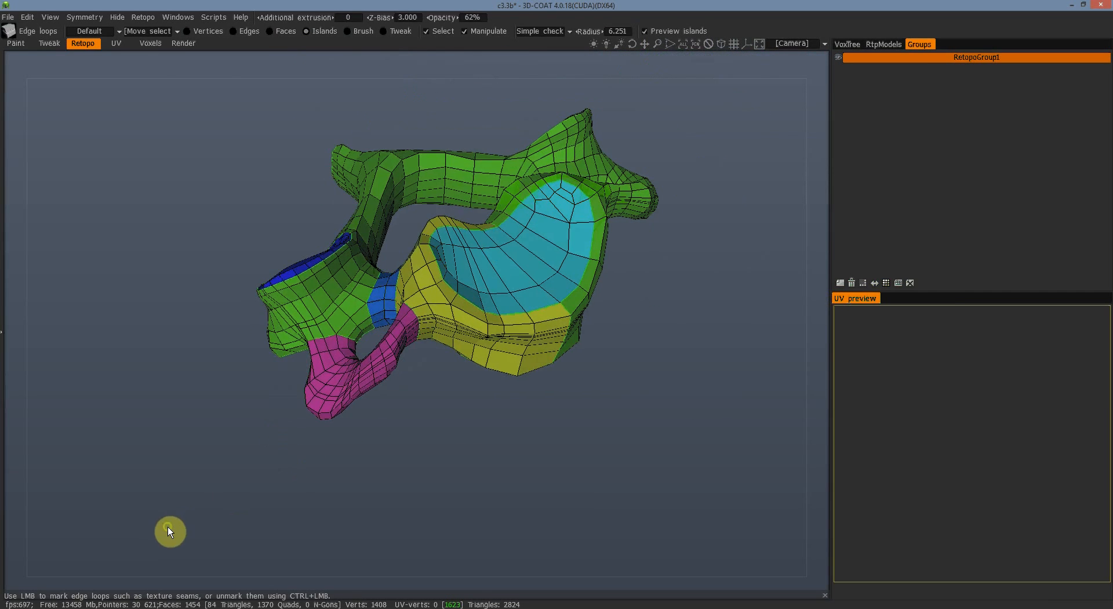
Step: Mark seams across the pedicle on the opposite side, between the vertebral body and the facet column
middle_drag(606, 405, 321, 371)
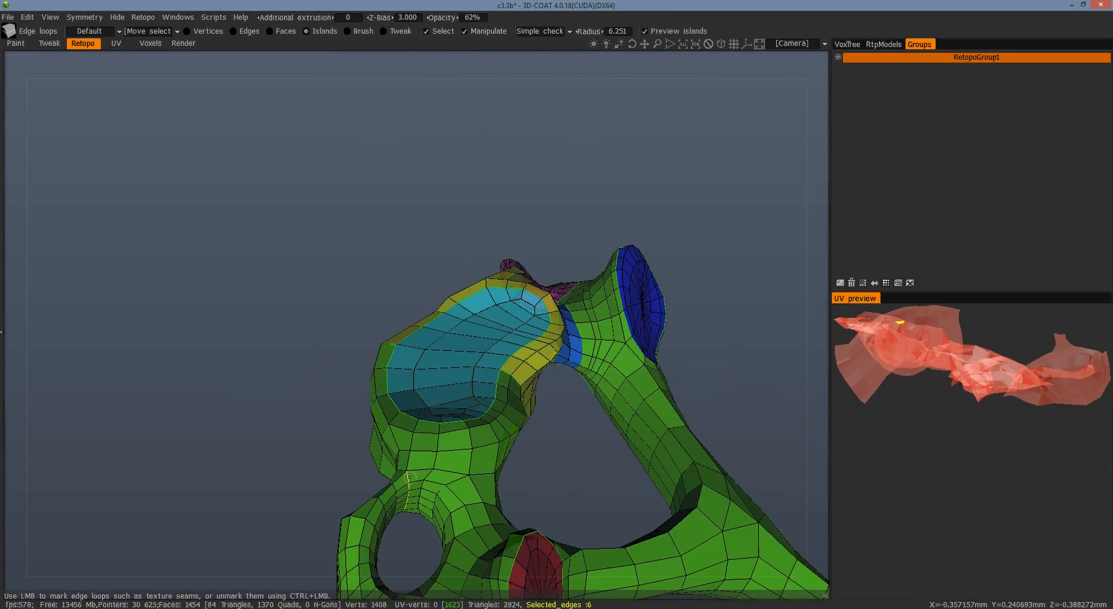
middle_drag(387, 539, 648, 224)
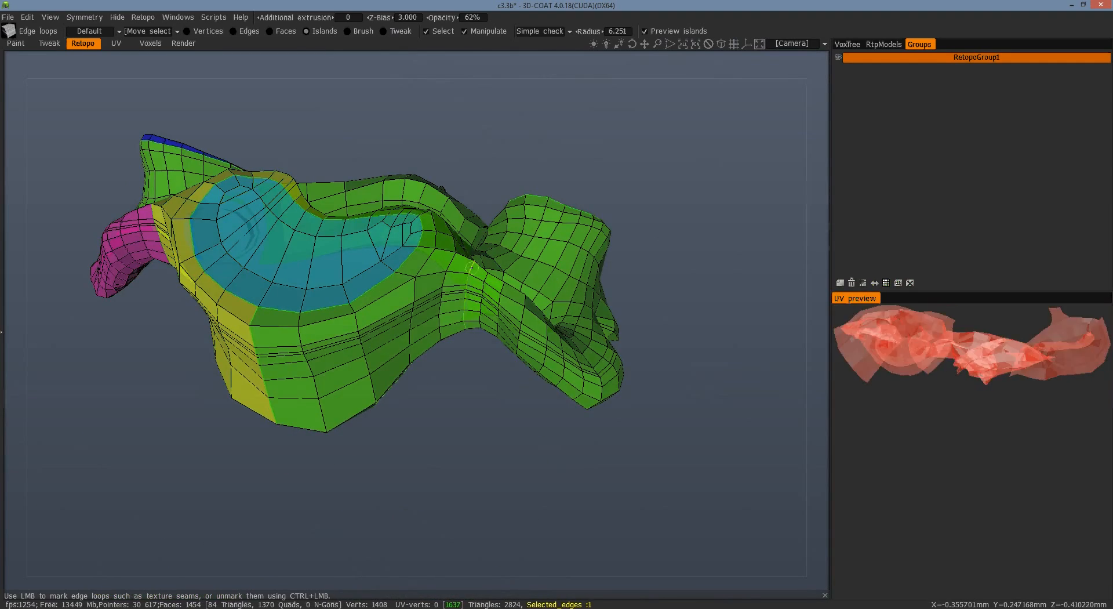
middle_drag(464, 500, 257, 549)
click(425, 325)
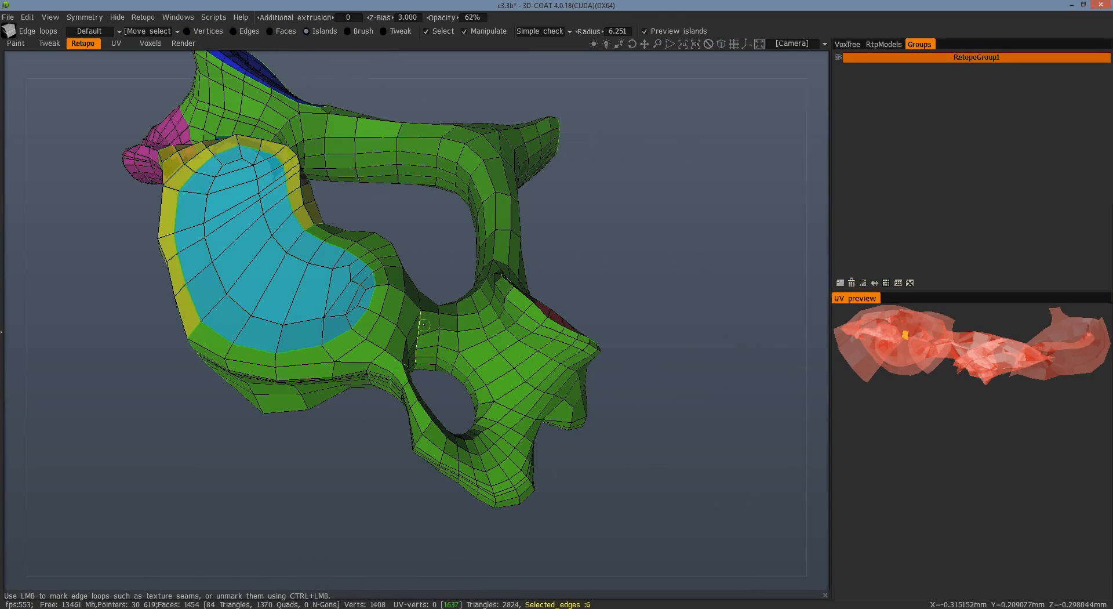
click(425, 312)
drag(644, 311, 303, 220)
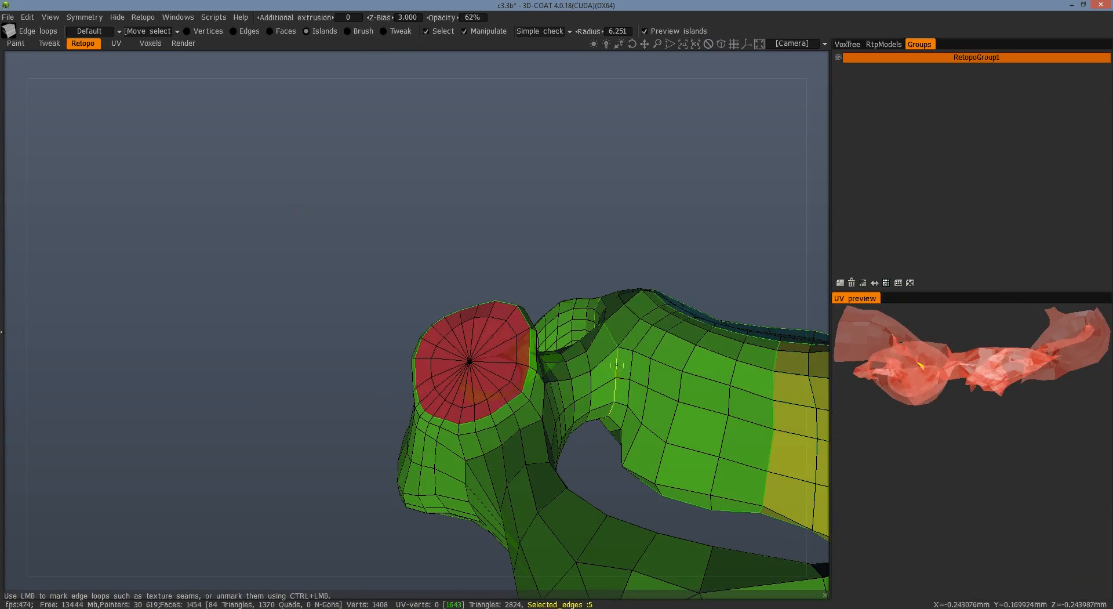
click(563, 507)
Step: Mark seams across the arms of the opposite transverse process, separating it from the vertebral body and the facet column
drag(604, 486, 748, 352)
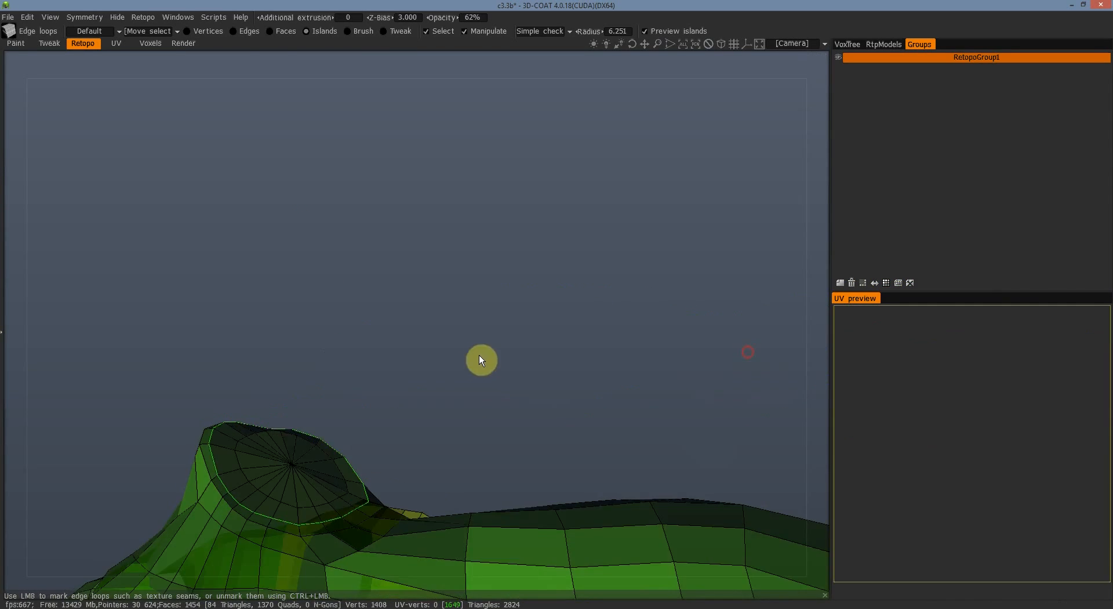
drag(479, 355, 559, 153)
drag(278, 475, 456, 543)
click(461, 324)
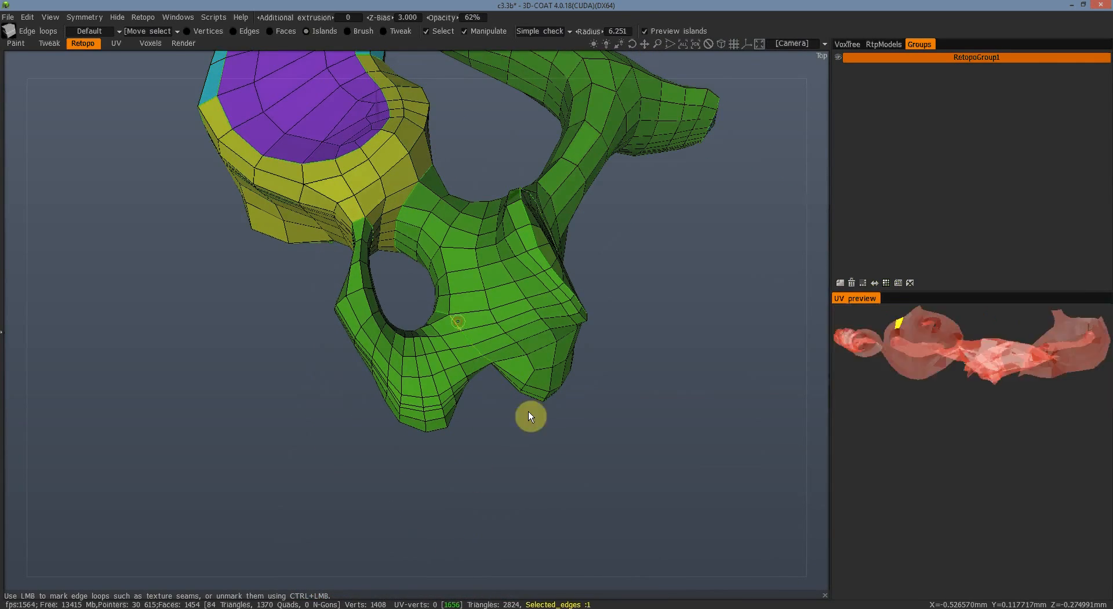
drag(541, 476, 506, 270)
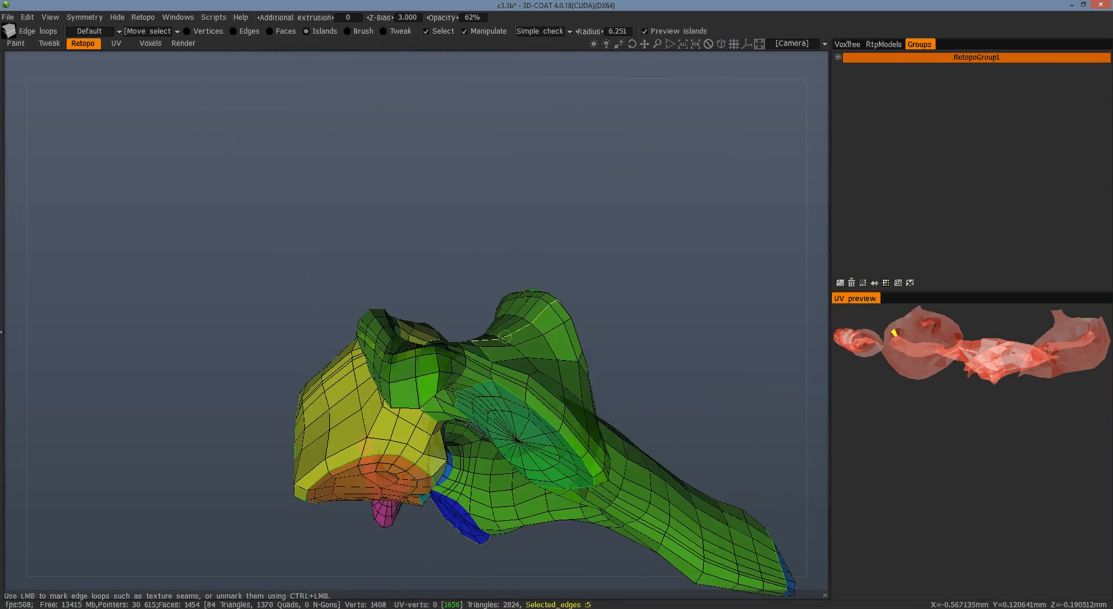
click(493, 364)
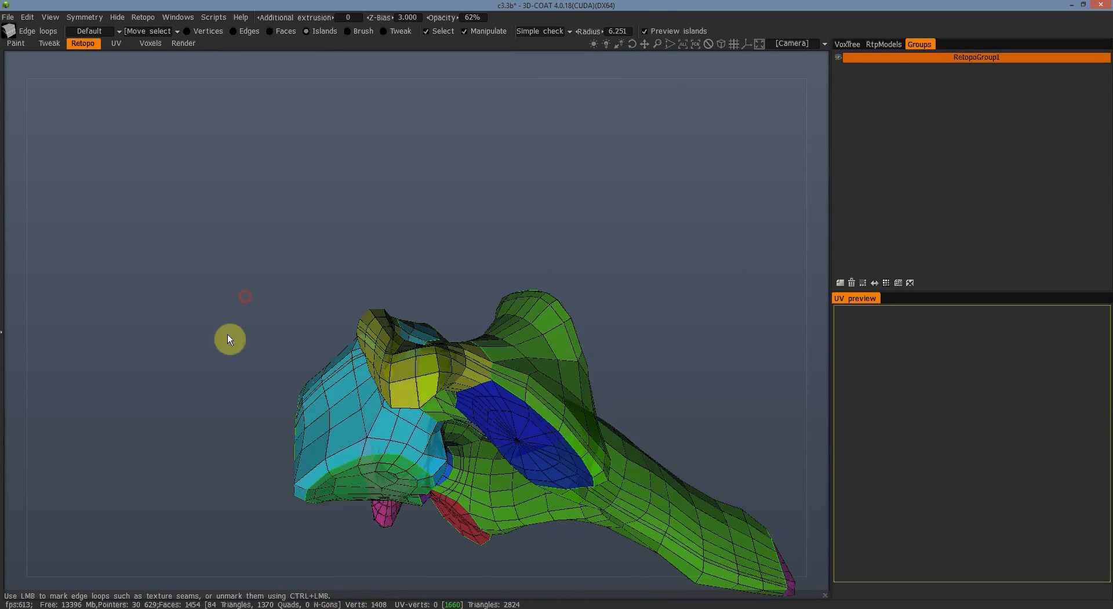
Step: Mark a lengthwise seam along the foramen side of the opposite transverse process and check its island in the UV preview
drag(228, 333, 183, 482)
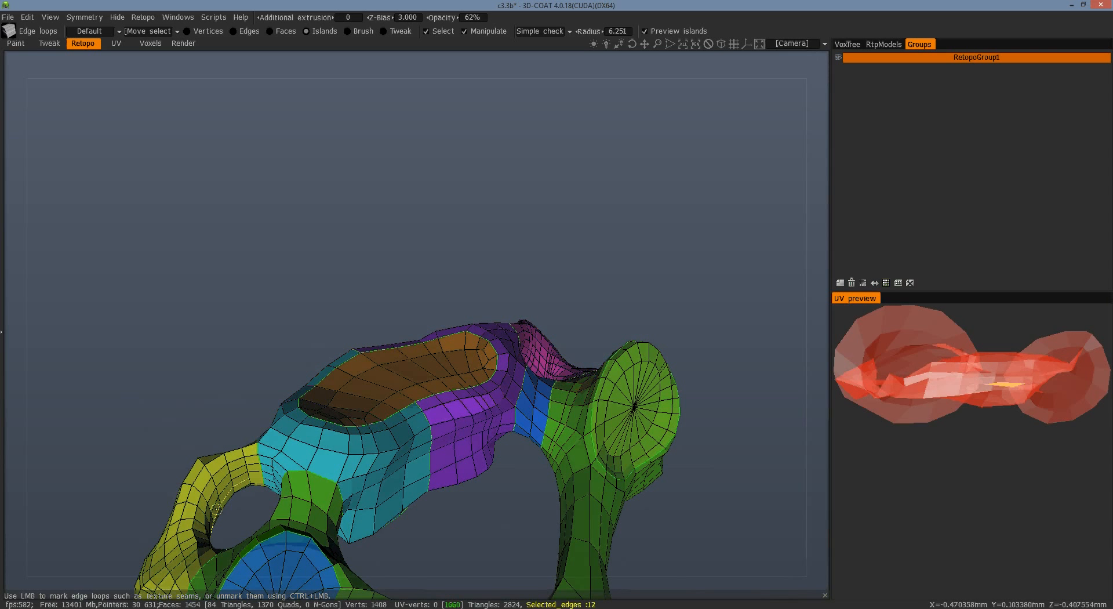
drag(276, 348, 289, 323)
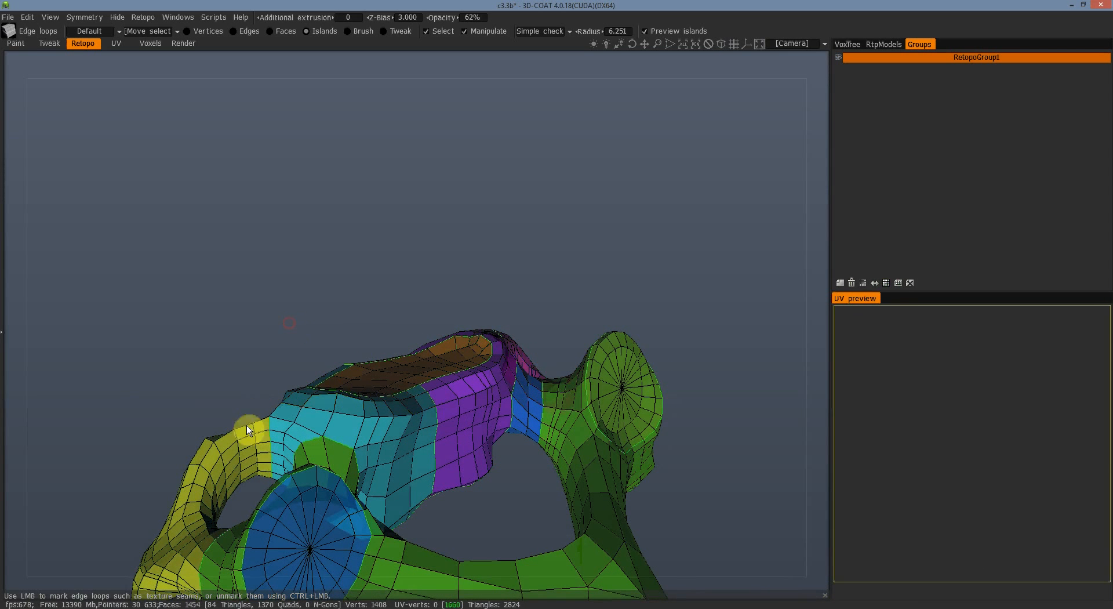
click(245, 467)
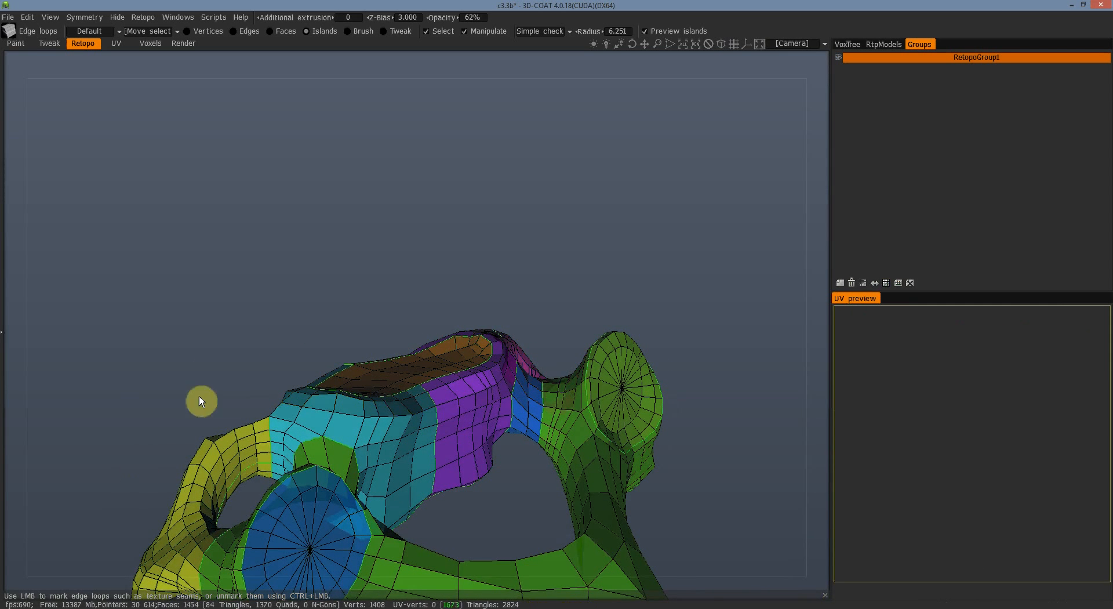
drag(199, 397, 95, 453)
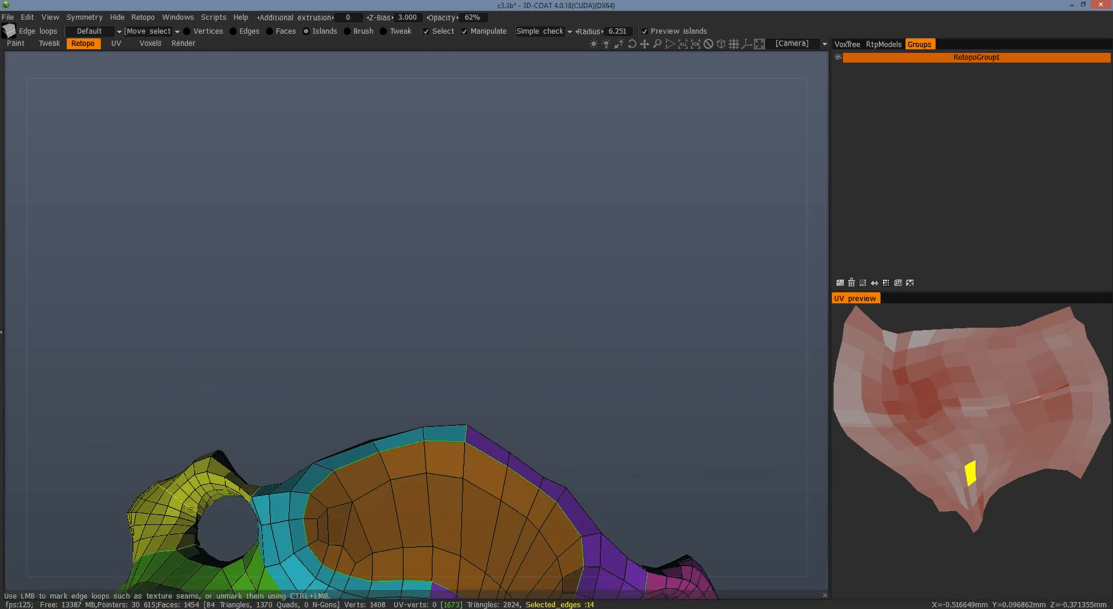
click(625, 515)
click(224, 458)
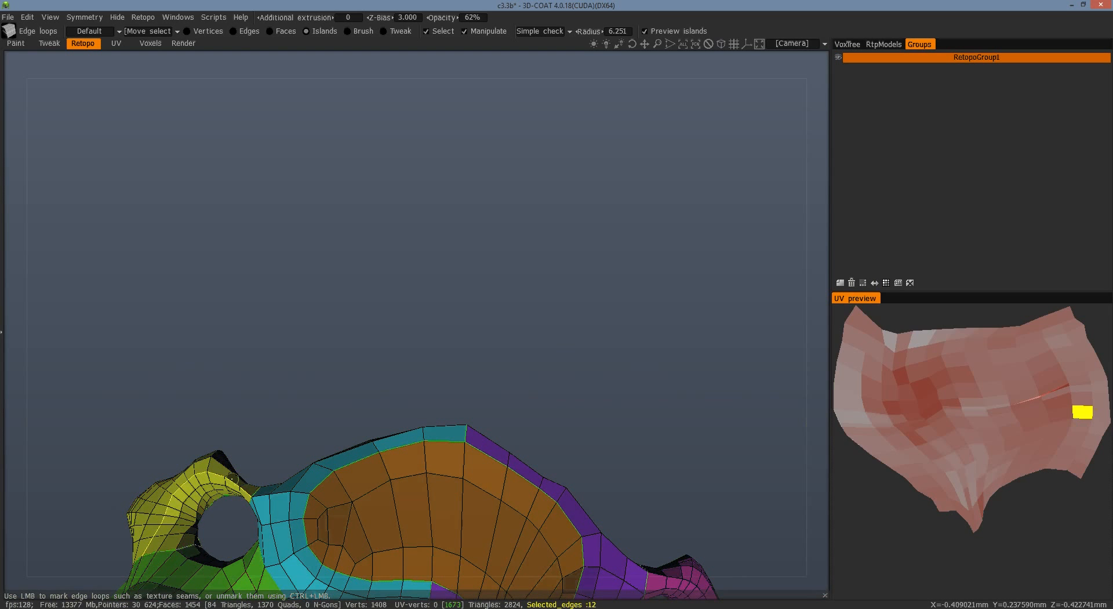
Step: Mark a lengthwise seam along the outside of the opposite transverse process, splitting its lower tip surface from the upper surface
drag(243, 395, 369, 111)
click(451, 214)
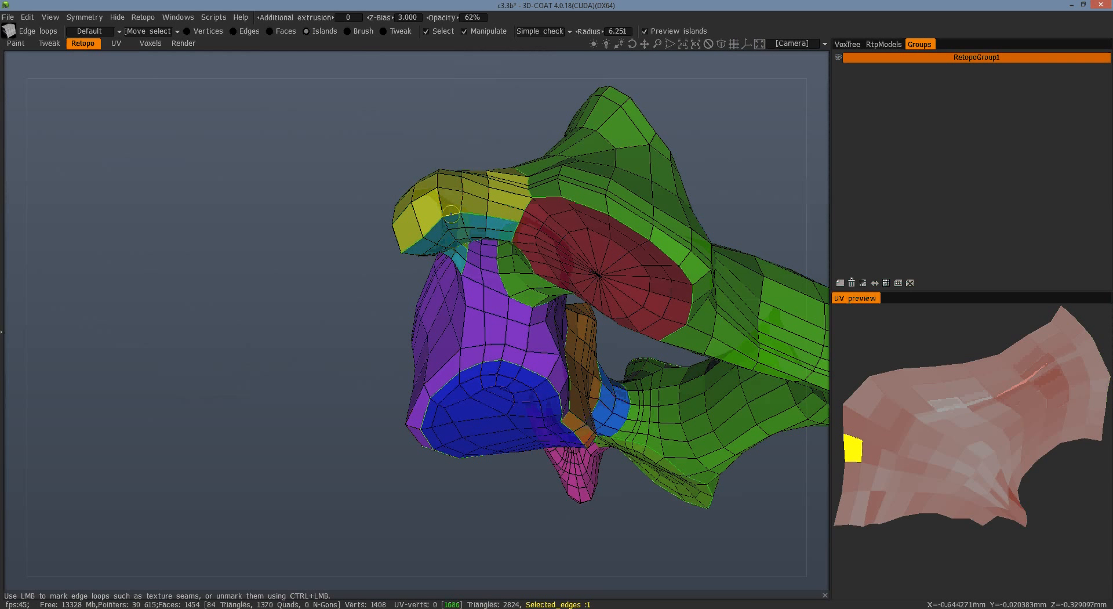
ctrl+click(451, 214)
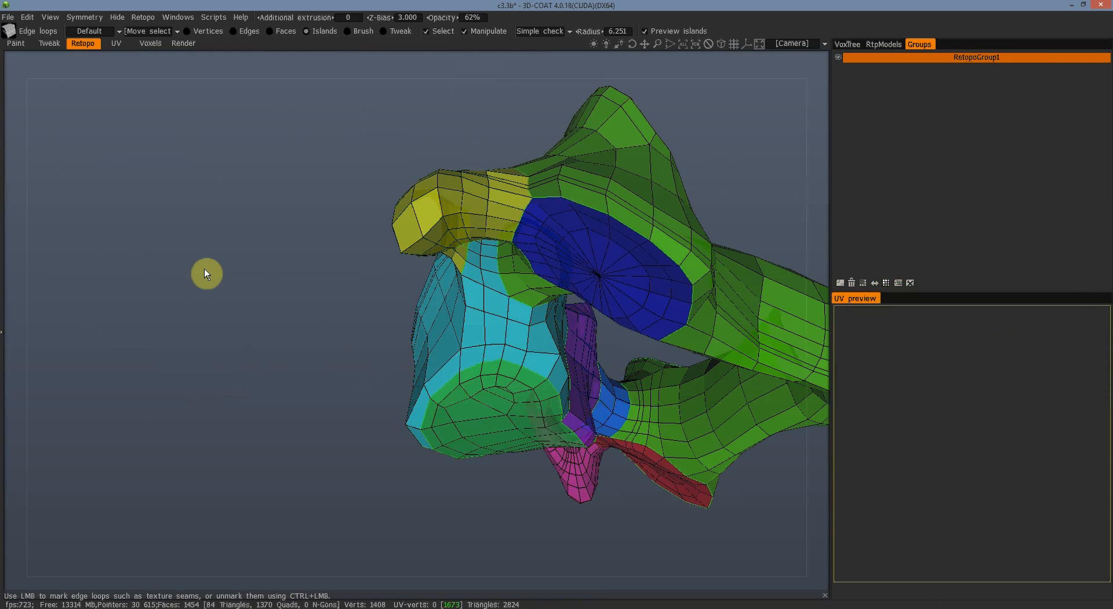
drag(204, 269, 218, 346)
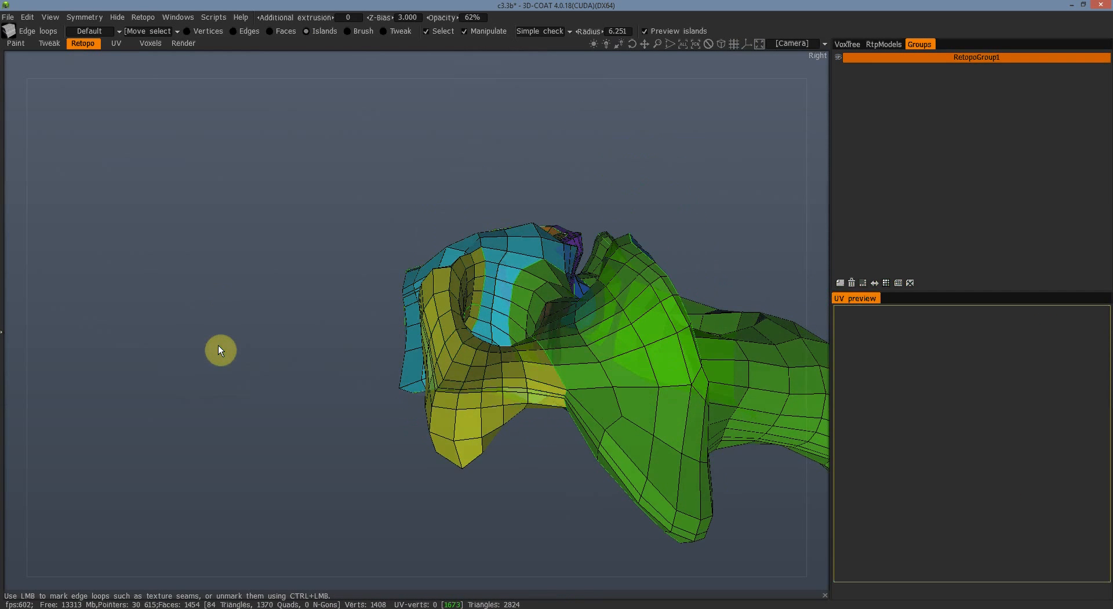
click(465, 395)
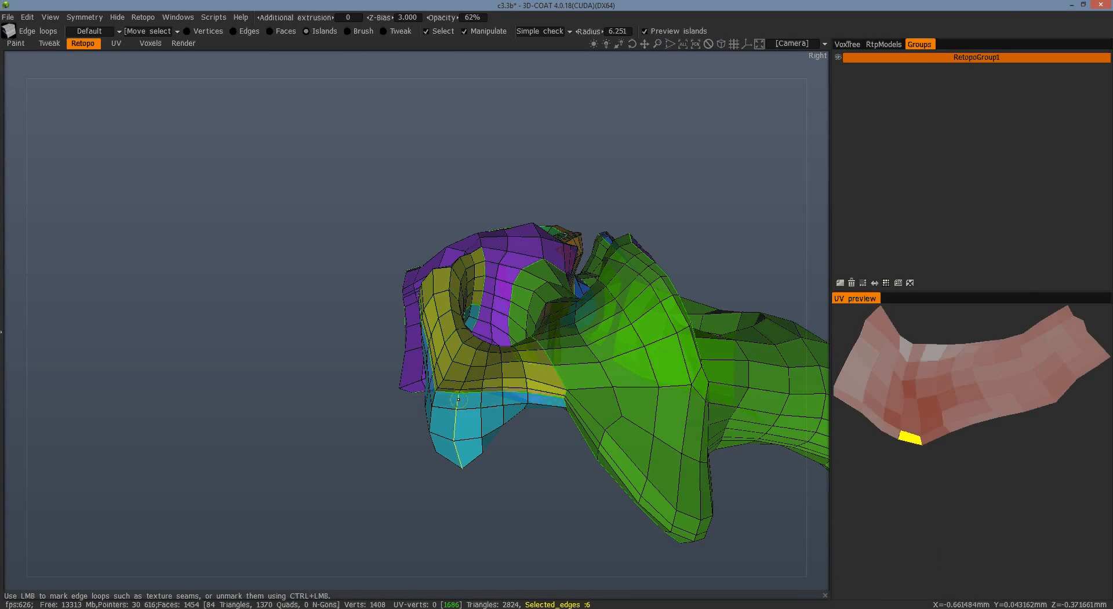
Step: Mark matching lengthwise seams on the first transverse process, splitting it into two islands along its length
drag(180, 431, 429, 510)
middle_drag(428, 506, 340, 416)
right_drag(339, 416, 334, 519)
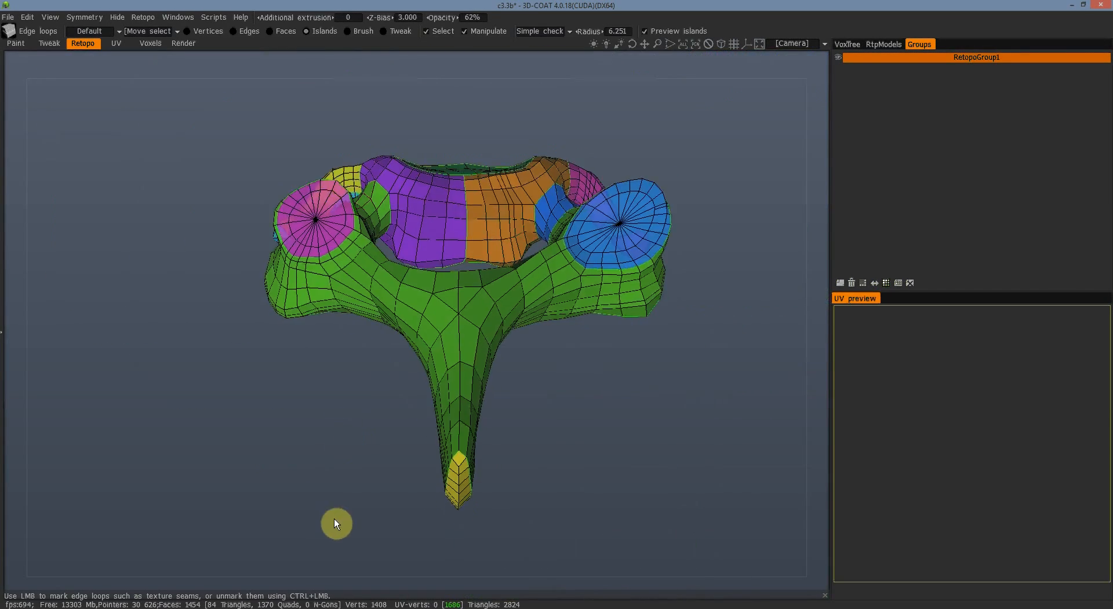
drag(777, 451, 708, 259)
click(641, 217)
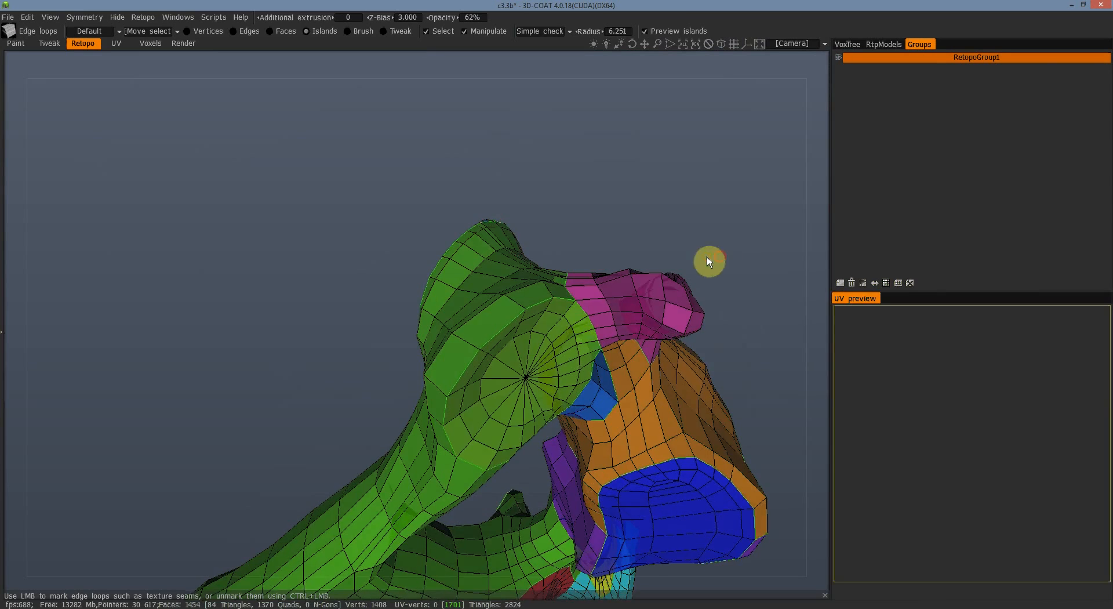
click(652, 291)
drag(652, 291, 723, 273)
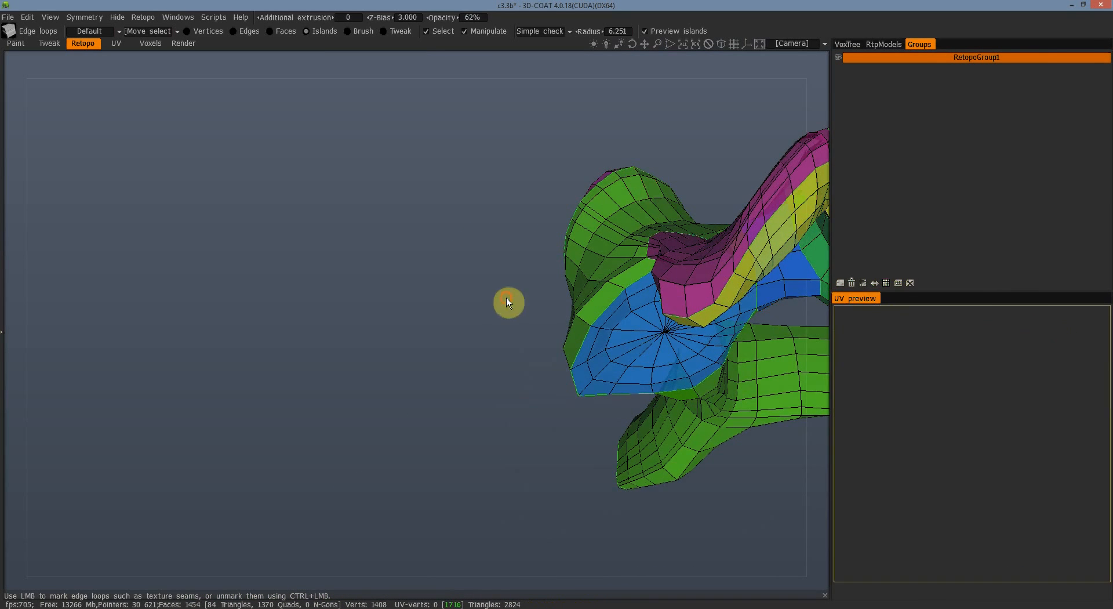
Step: Mark a seam on the facet column beside the first transverse process
drag(510, 301, 597, 418)
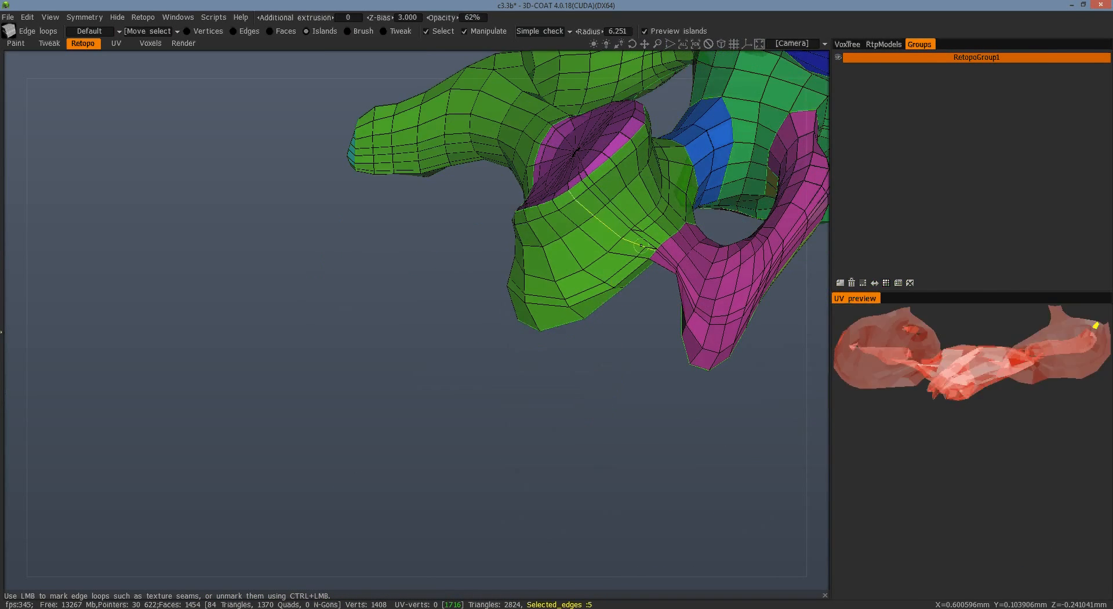
drag(372, 367, 320, 350)
drag(608, 410, 505, 394)
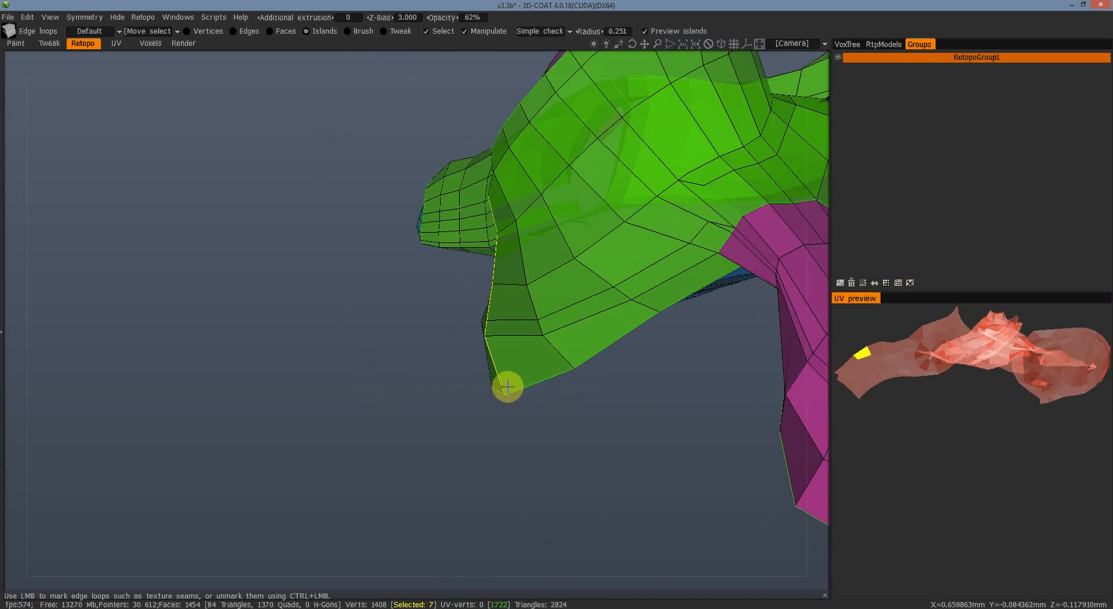
click(676, 277)
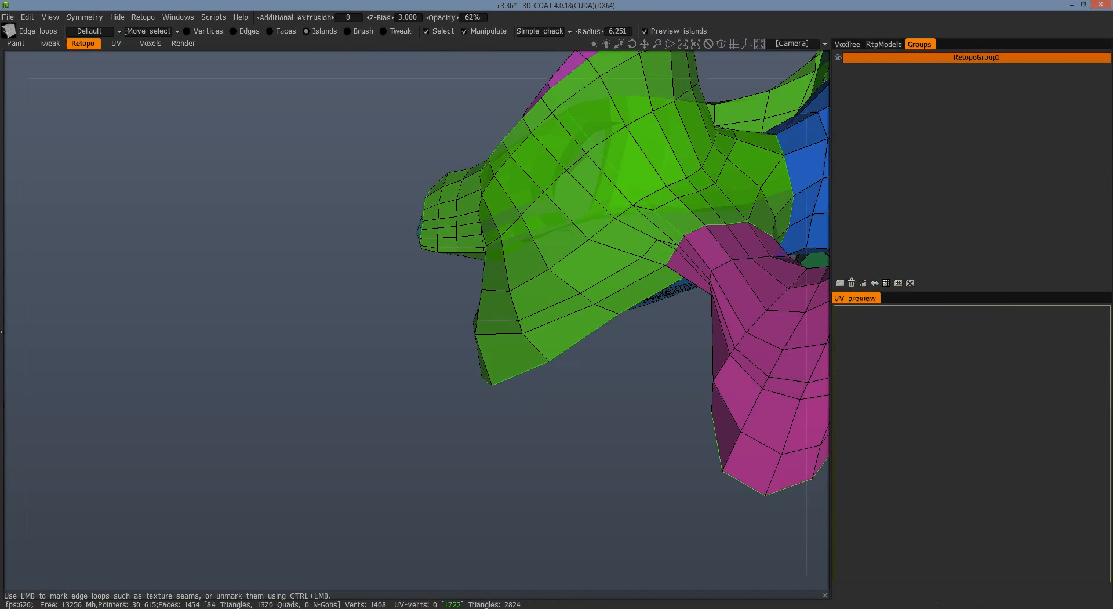
Step: Split the quad between the facet column and the first transverse process with Add / Split, adding a vertex and connecting it across the polygon
key(space)
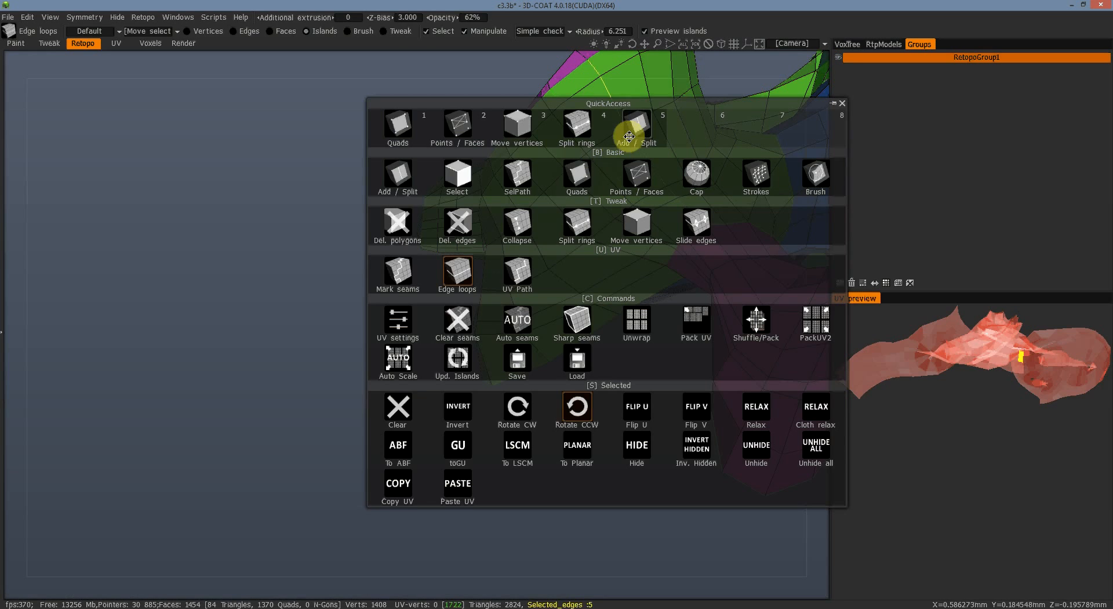
click(629, 136)
click(657, 239)
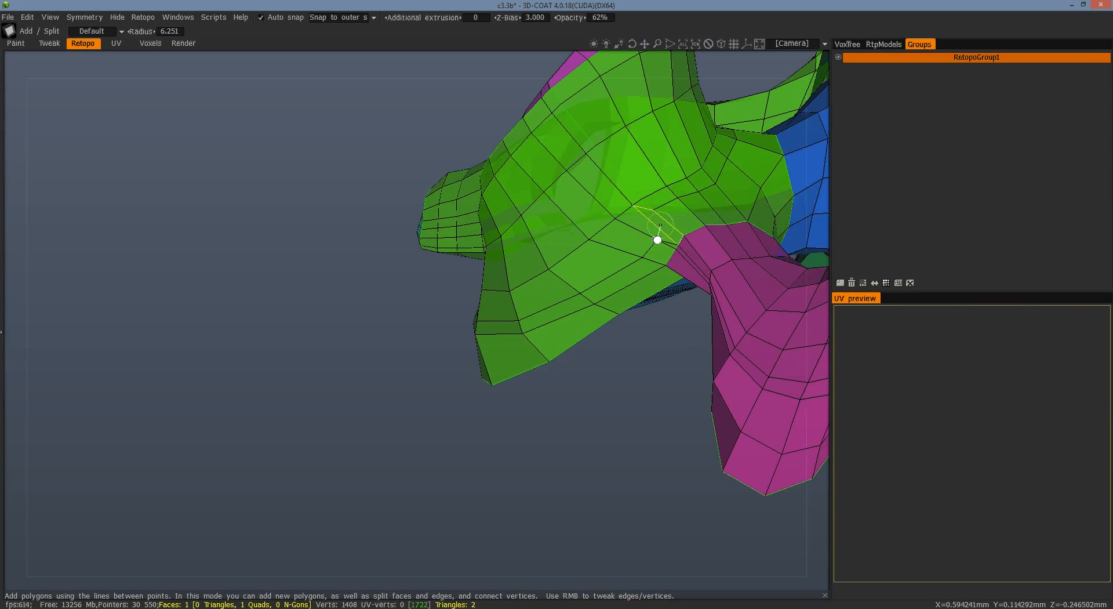
click(660, 229)
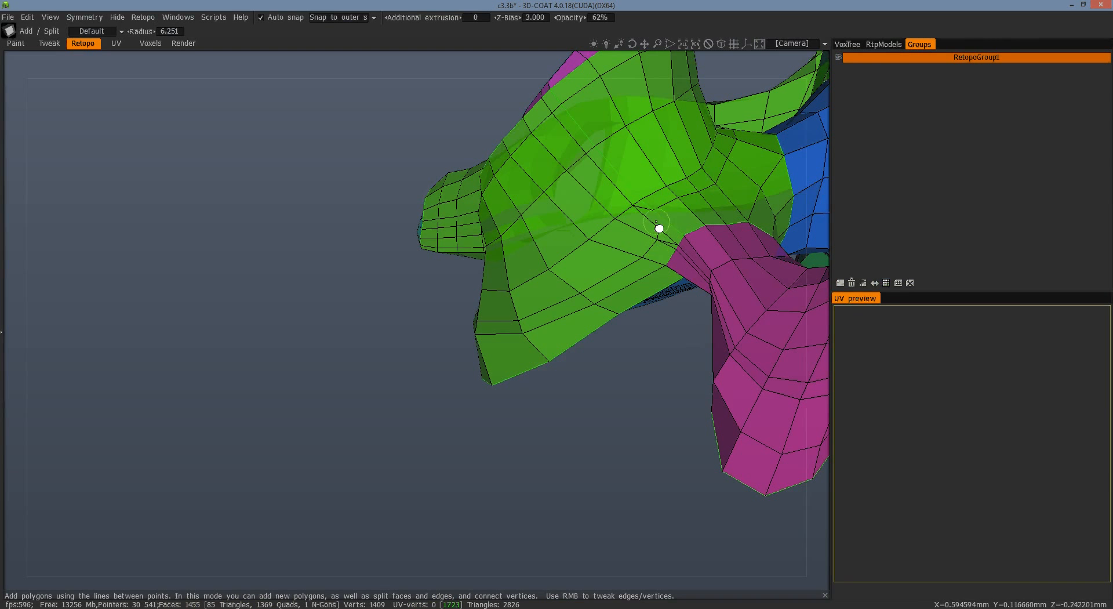
click(665, 263)
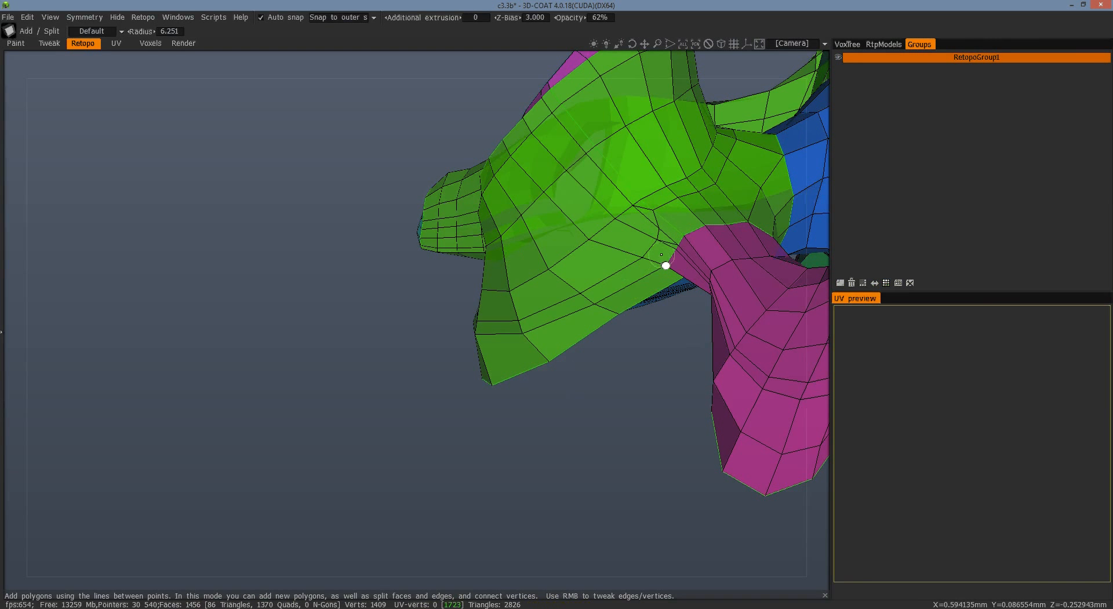
Step: Select the surplus edges around the new split where the facet column meets the transverse process in Edges mode and delete them
key(space)
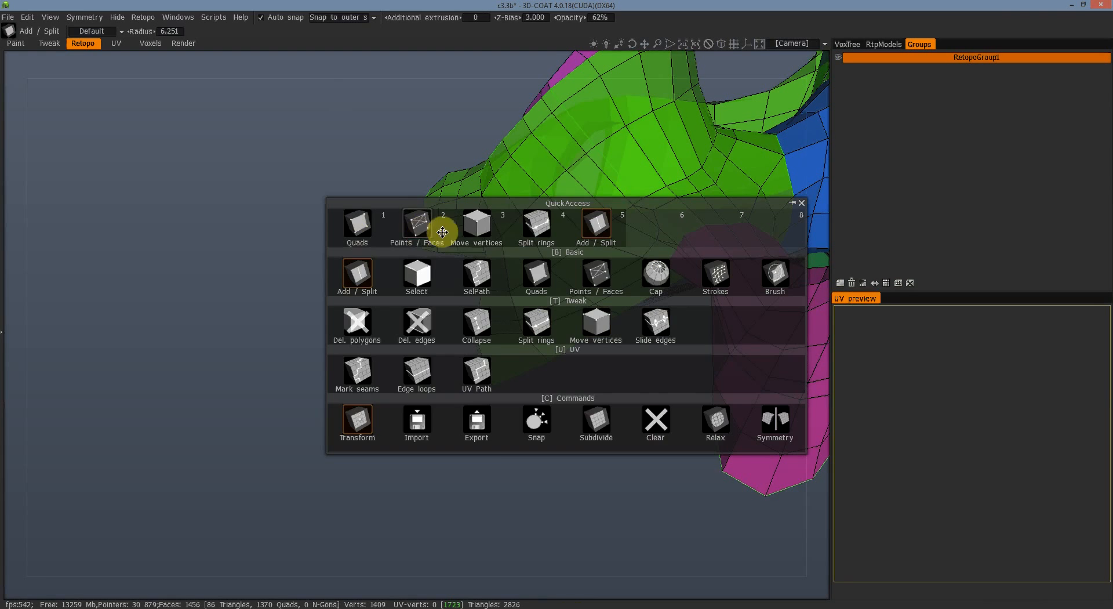
click(423, 284)
click(178, 16)
mouse_move(179, 35)
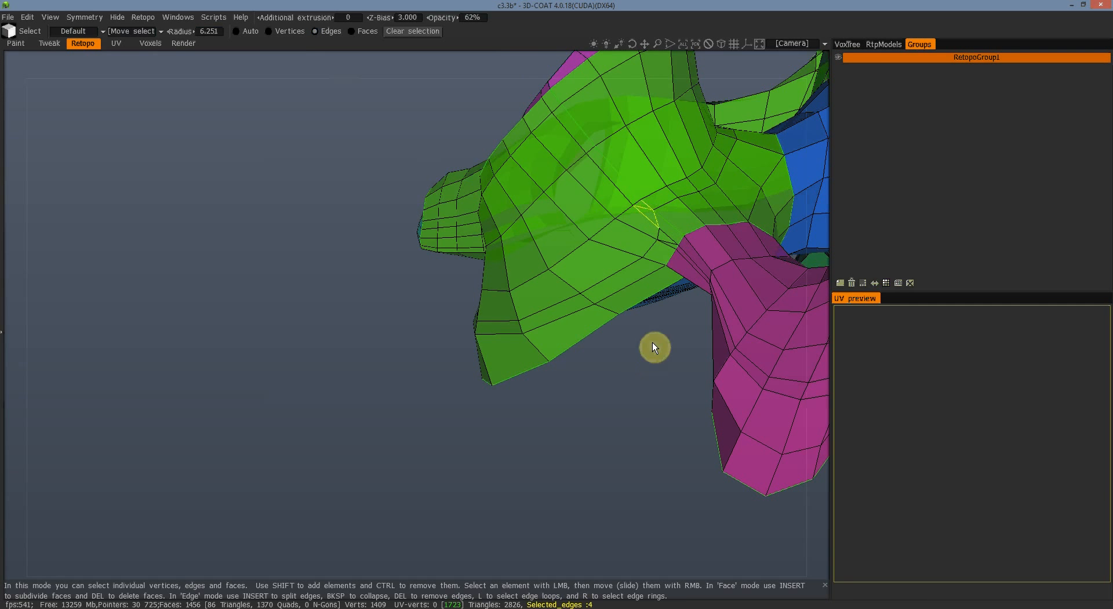
drag(652, 343, 528, 394)
scroll(542, 363, up, 5)
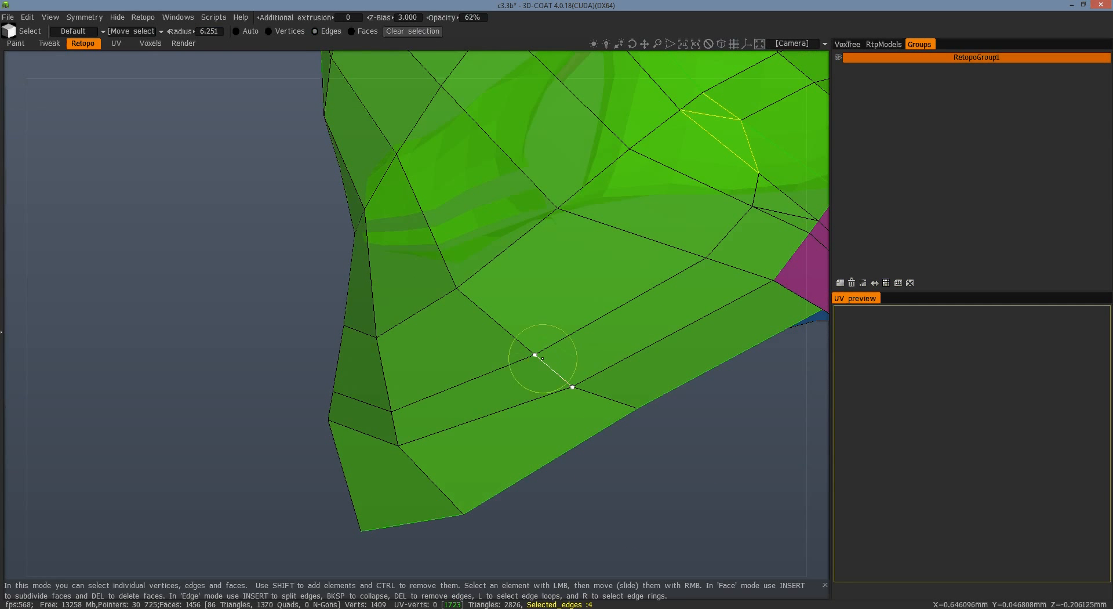
click(398, 32)
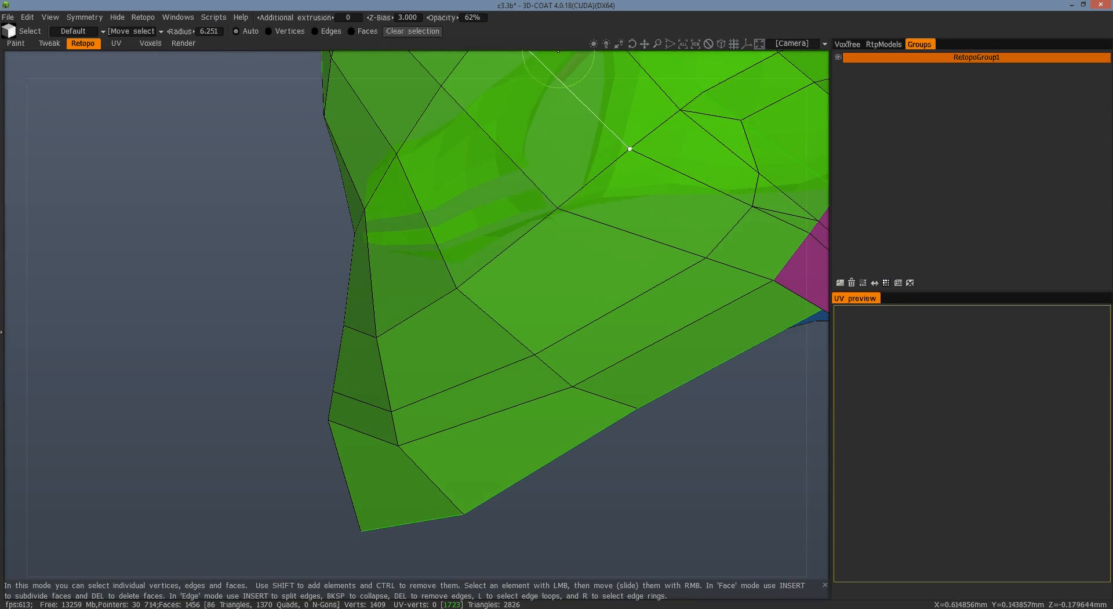
click(323, 35)
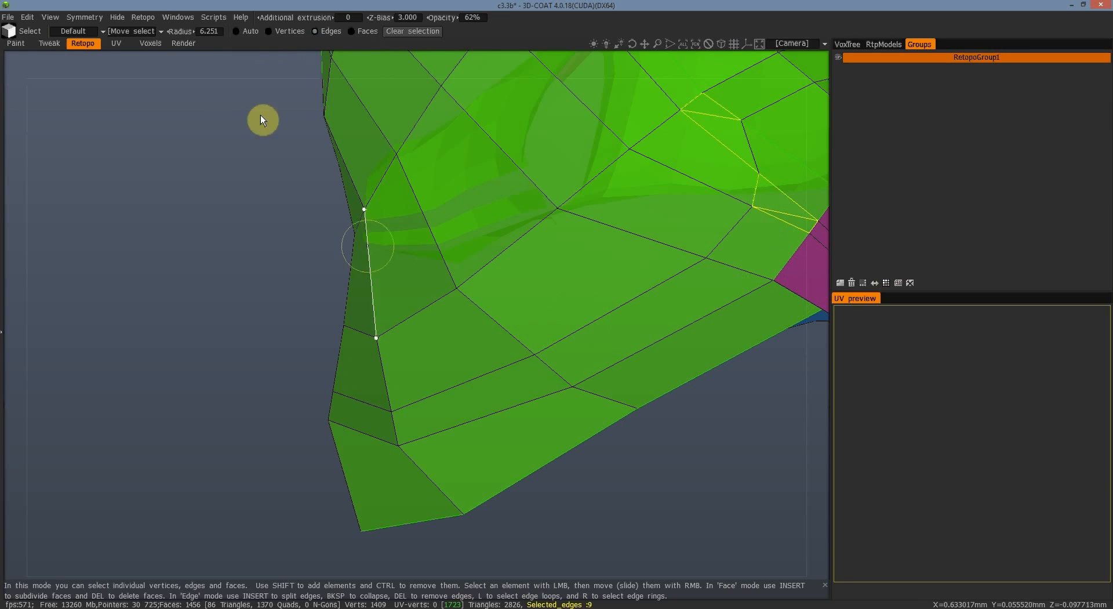
click(178, 17)
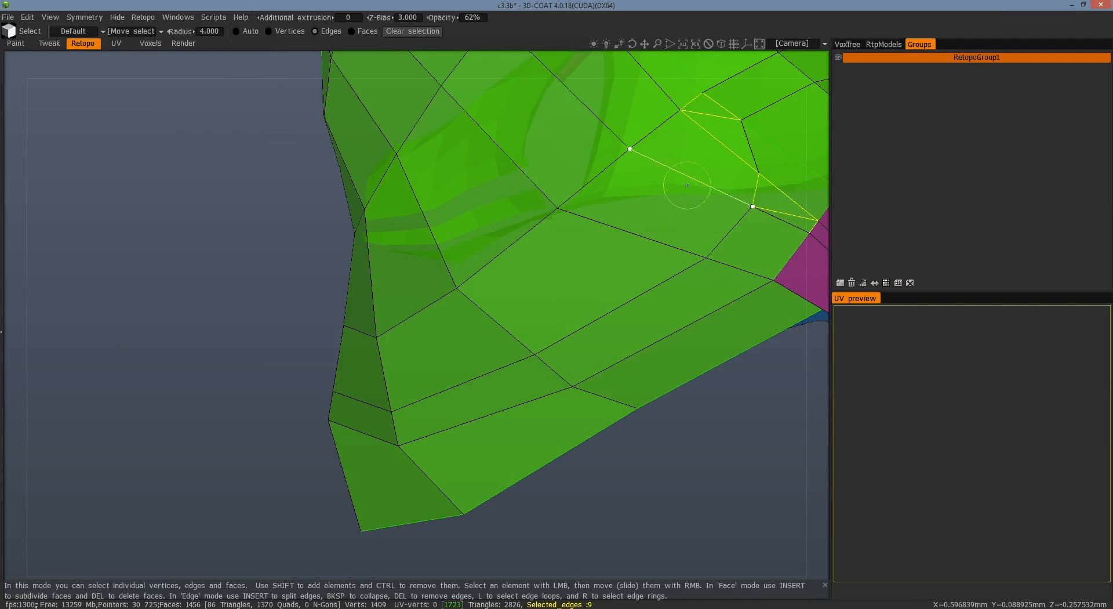
ctrl+click(816, 167)
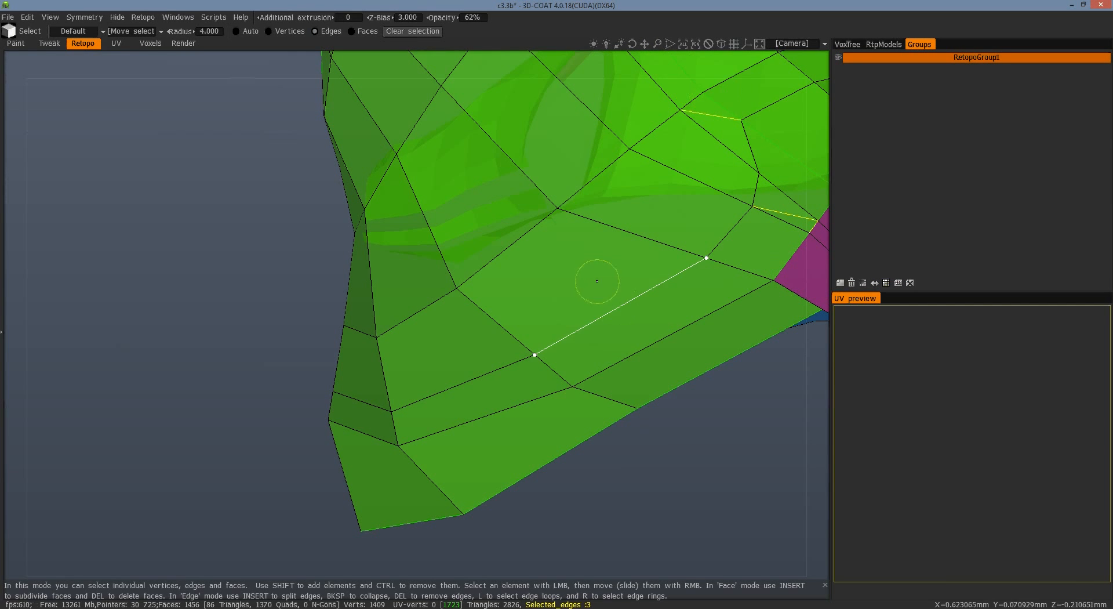
key(Delete)
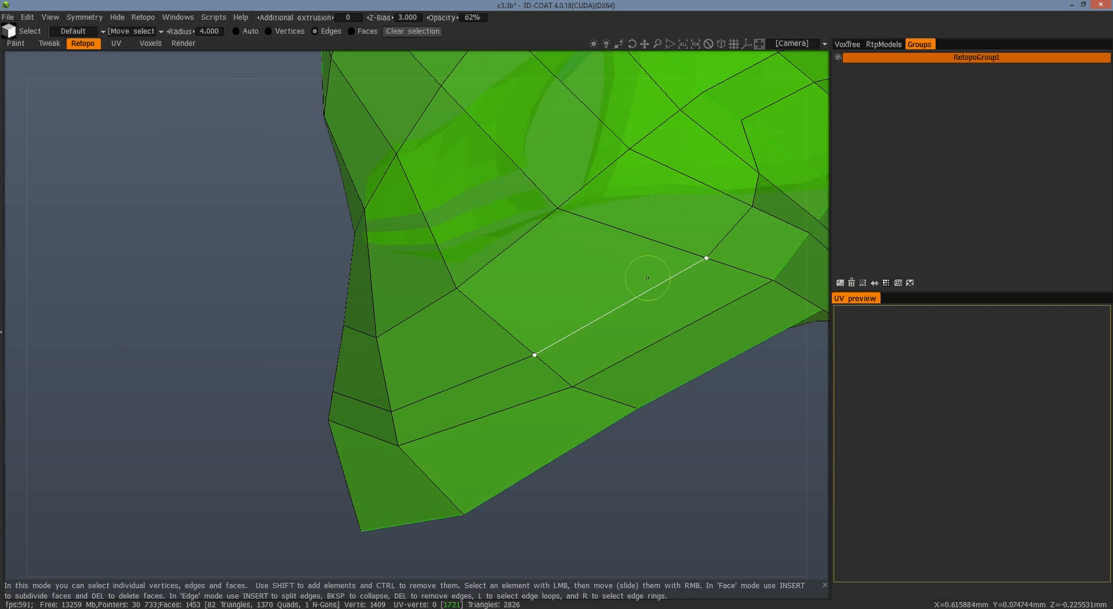
Step: Connect a new edge with Add / Split across the n-gon at the base of the transverse process
middle_drag(656, 398, 500, 357)
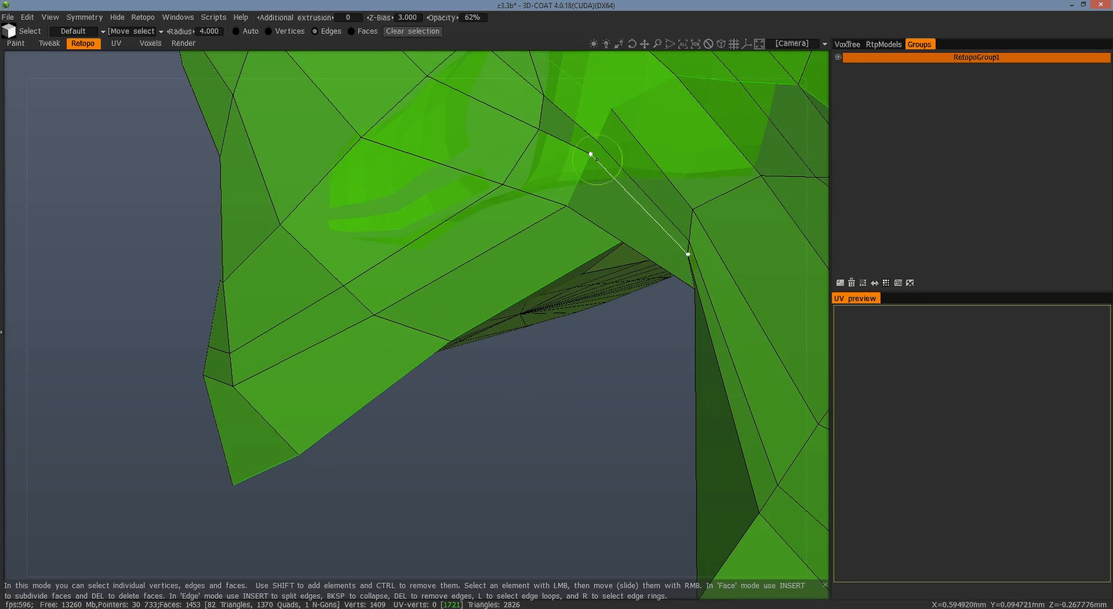
key(space)
click(459, 167)
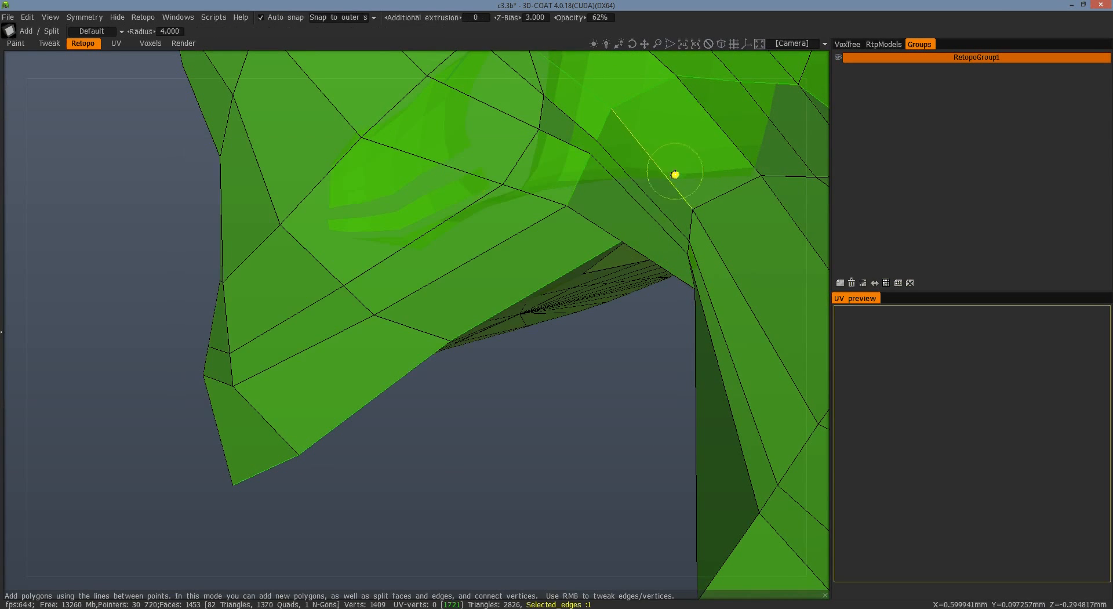
click(603, 133)
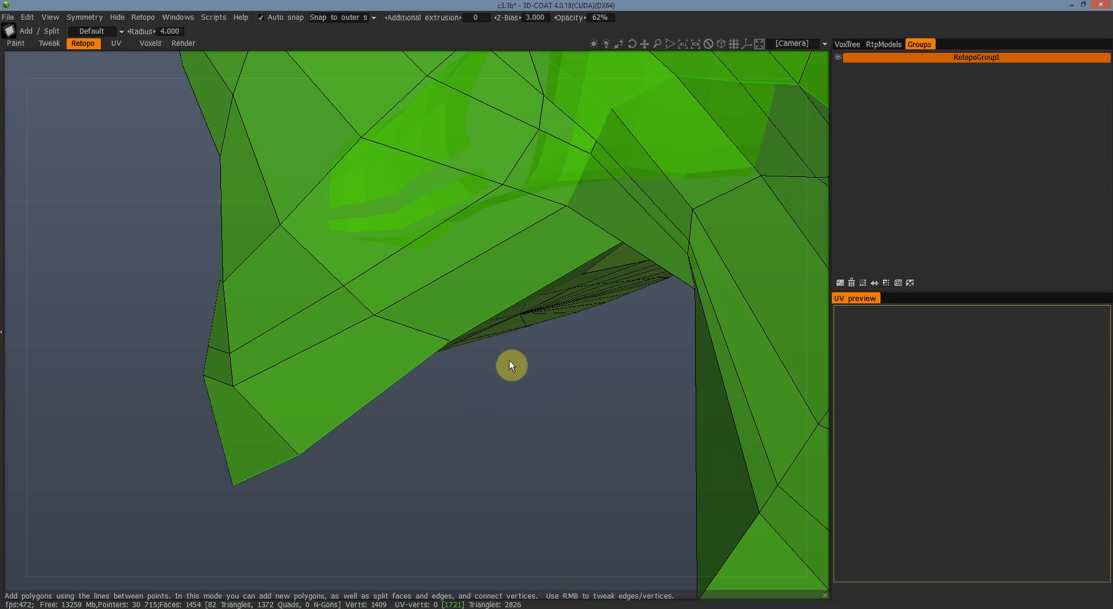
Step: Mark the edge loop at the base of the first transverse process as a seam, separating it again from the facet column
key(space)
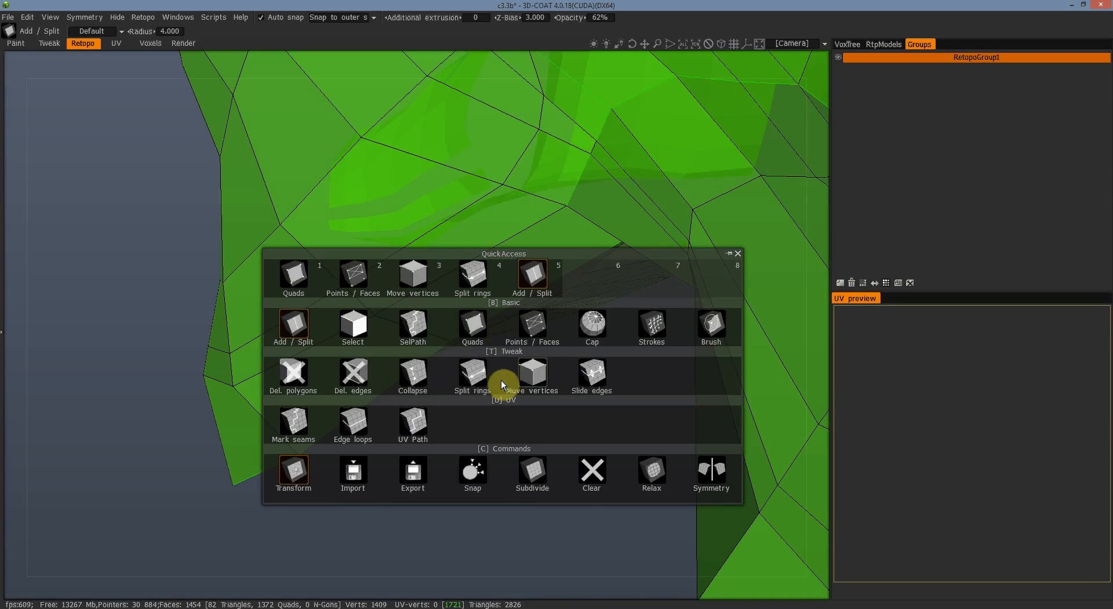
click(364, 428)
click(595, 145)
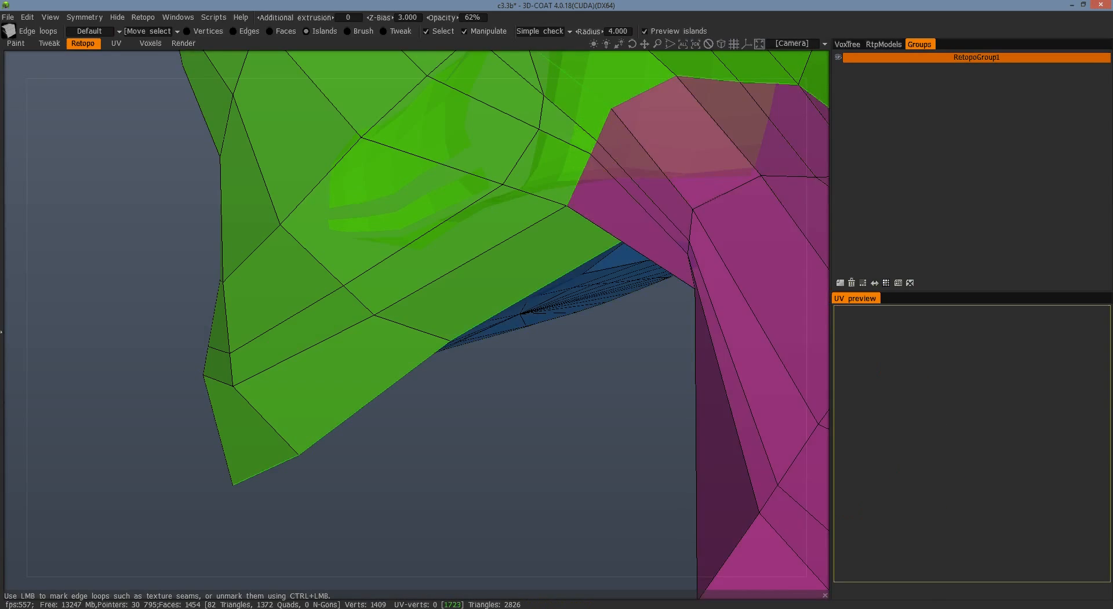
Step: Mark a seam loop around the lamina beside the first facet column, separating the column from the lamina
drag(533, 447, 619, 428)
right_drag(680, 410, 678, 444)
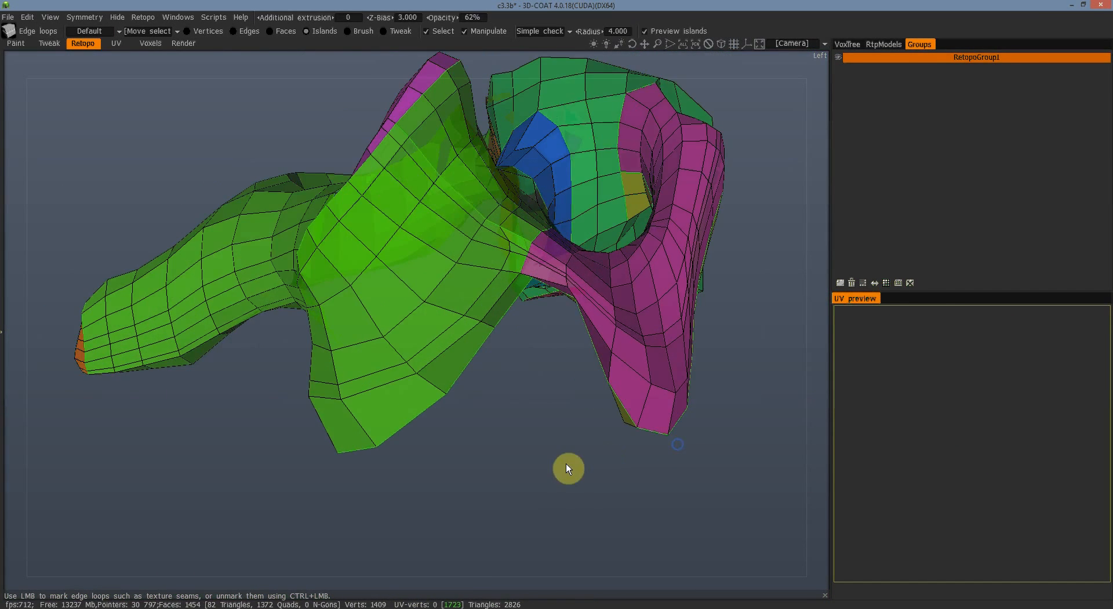
middle_drag(562, 464, 623, 467)
drag(301, 528, 701, 537)
middle_drag(695, 401, 747, 271)
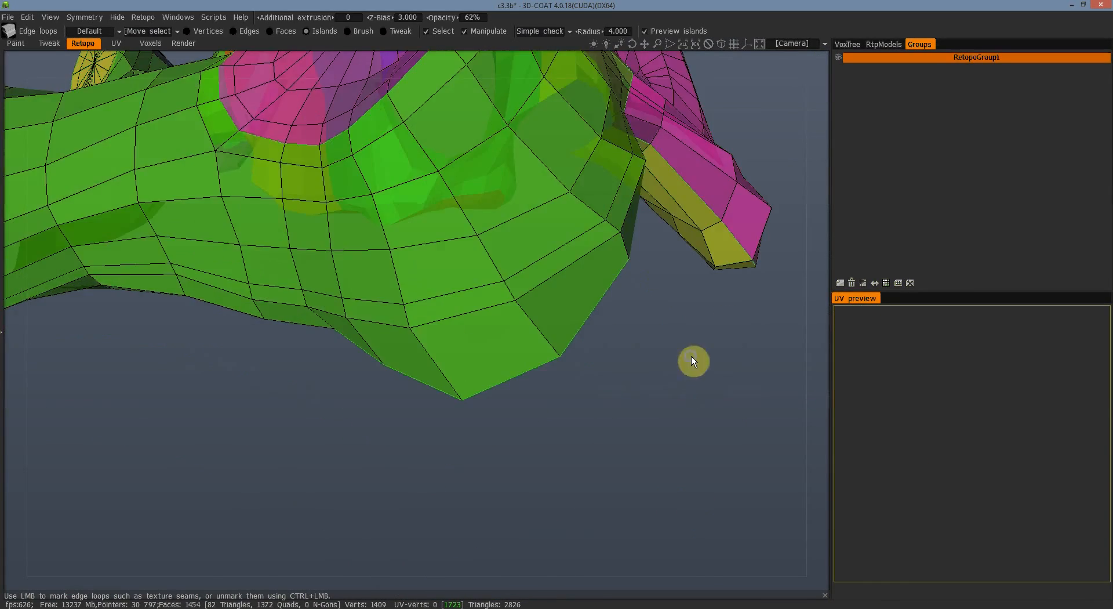
right_drag(691, 356, 680, 413)
middle_drag(524, 460, 651, 486)
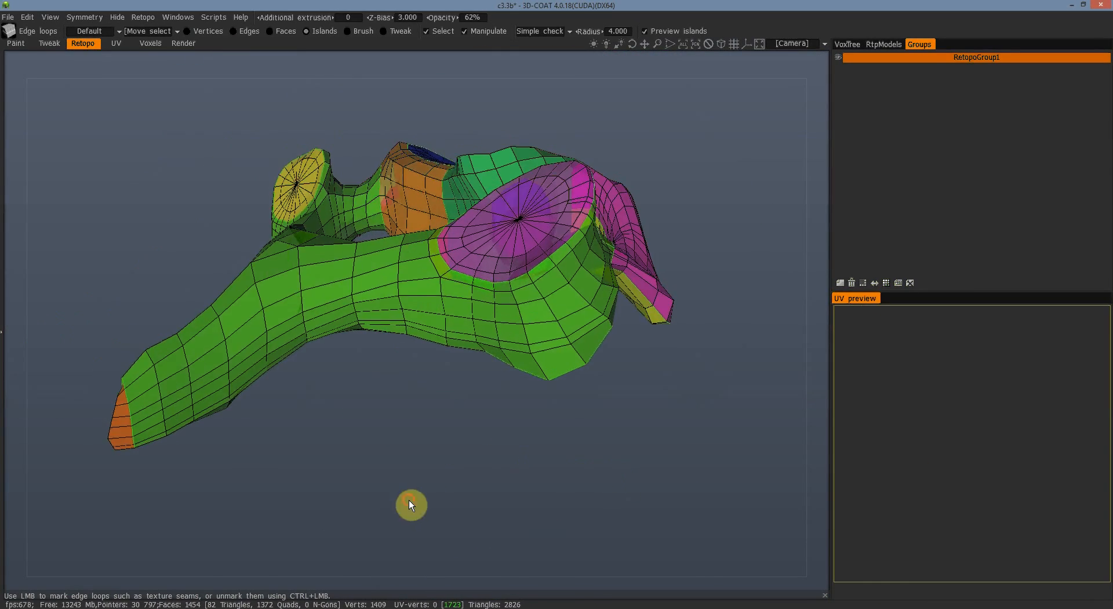
drag(408, 500, 530, 579)
click(409, 367)
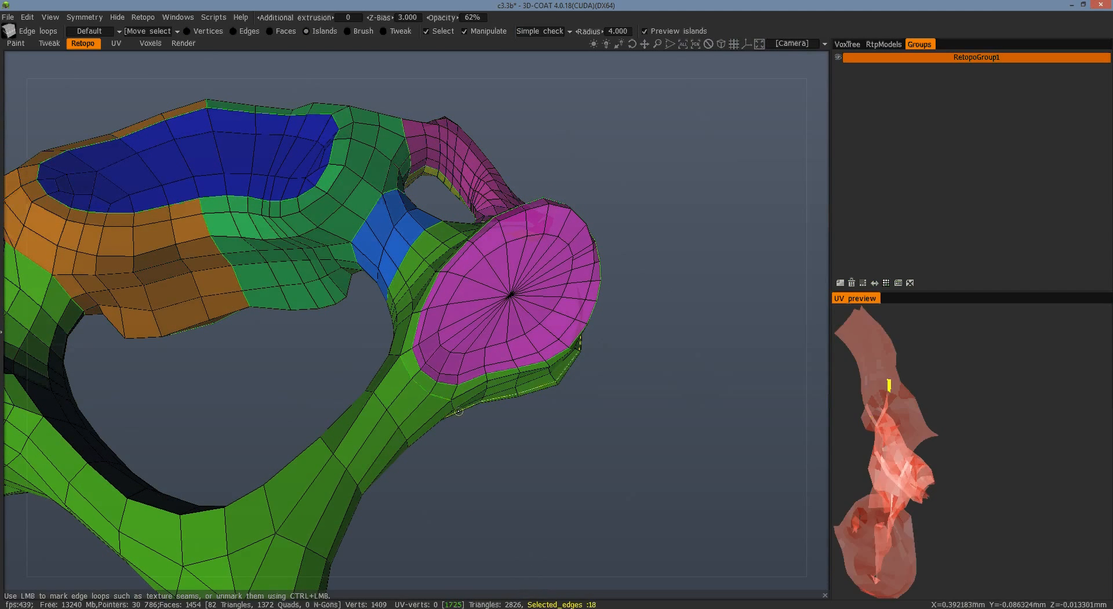
click(585, 524)
drag(489, 525, 716, 402)
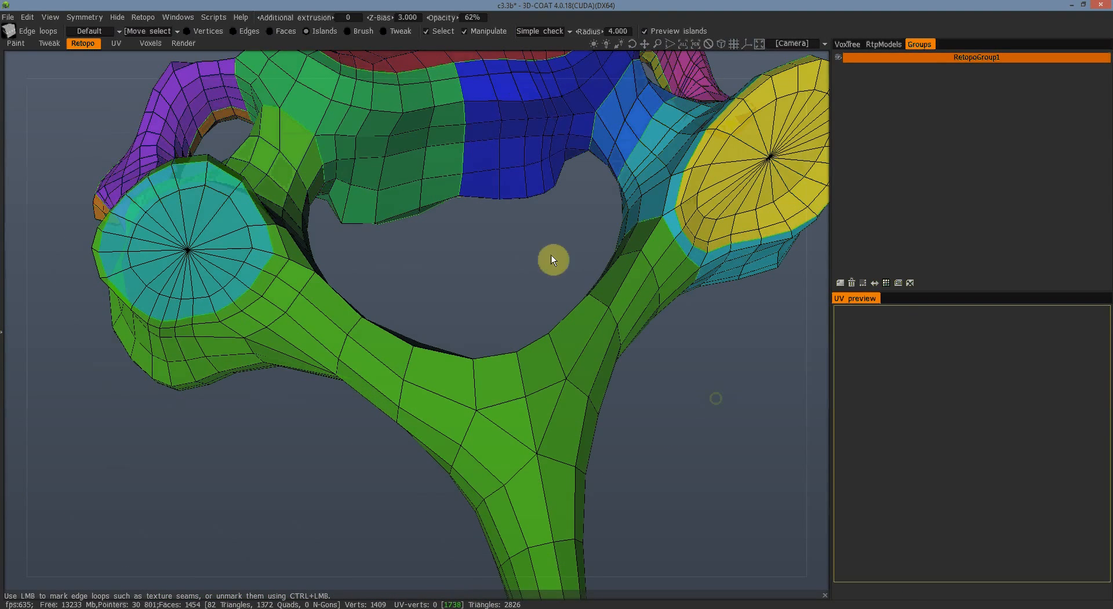
Step: Mark a matching seam loop around the opposite lamina, separating the opposite facet column from the arch
click(279, 319)
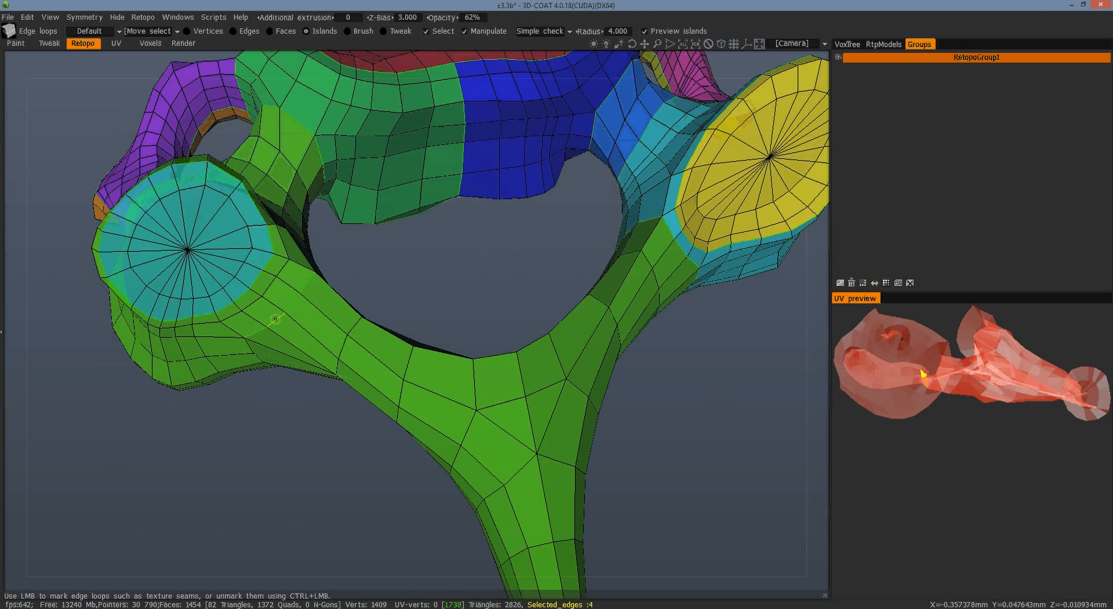
click(253, 345)
click(249, 348)
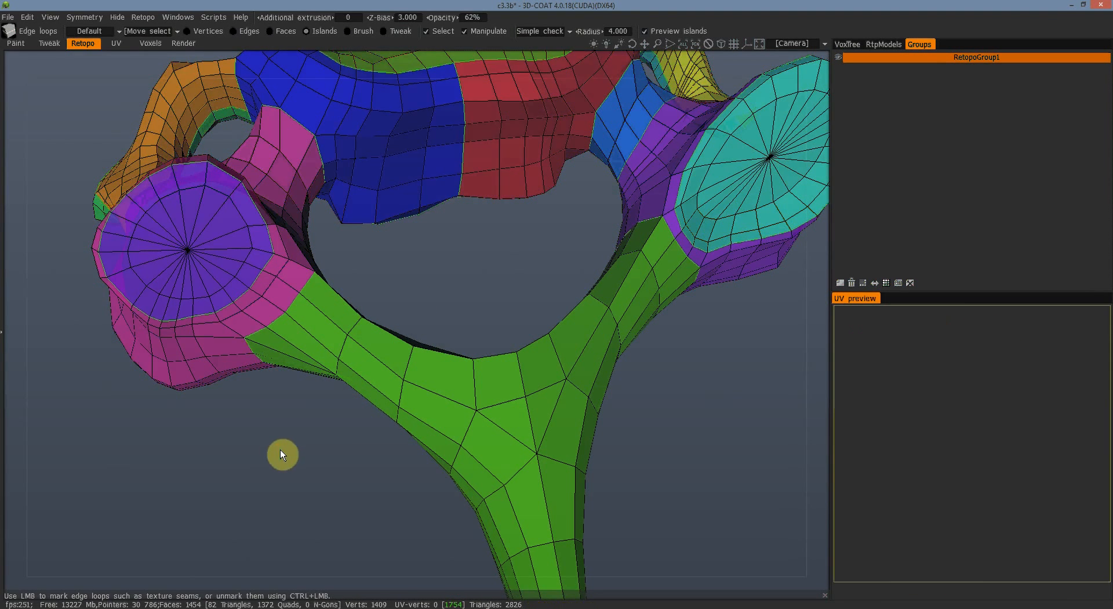
drag(281, 450, 140, 383)
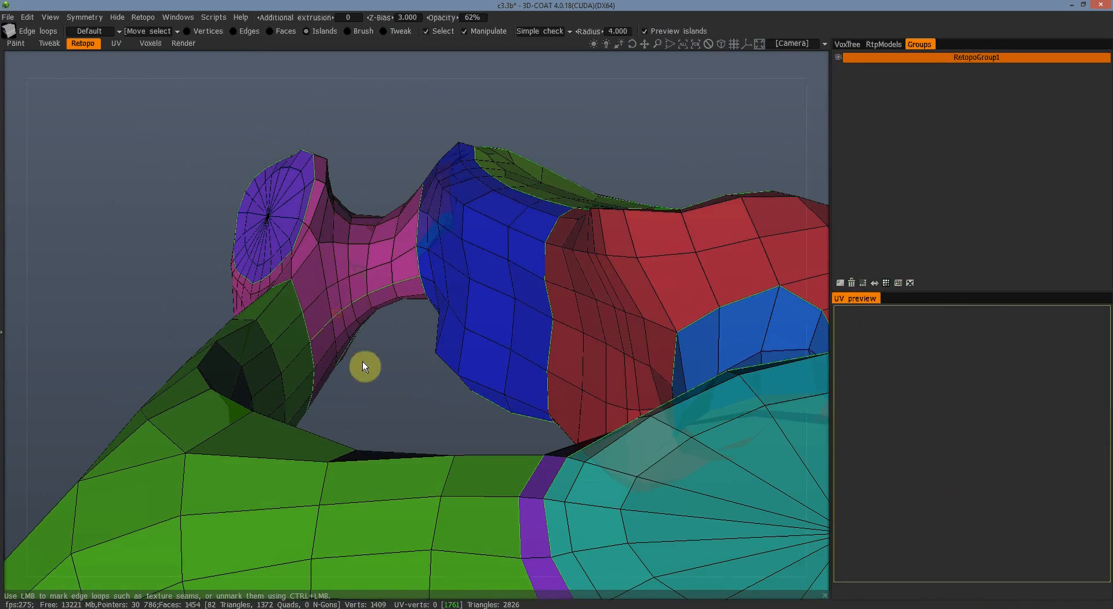
drag(363, 365, 518, 322)
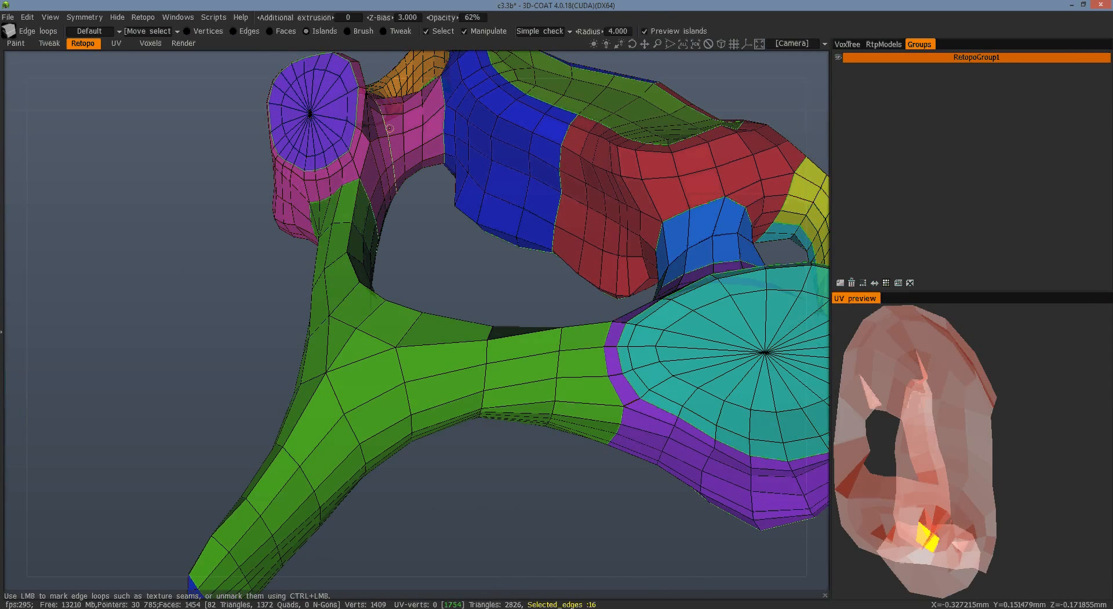
Step: Mark a seam loop around the opposite pedicle, separating it from the facet column beside it
drag(443, 226, 451, 342)
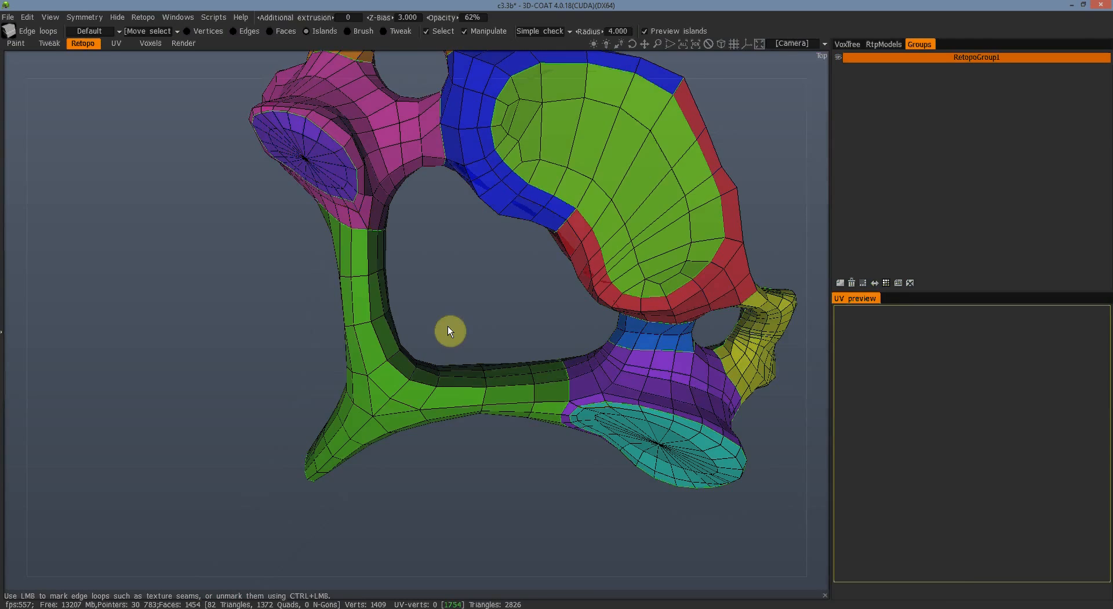
drag(407, 209, 547, 289)
click(383, 139)
click(379, 254)
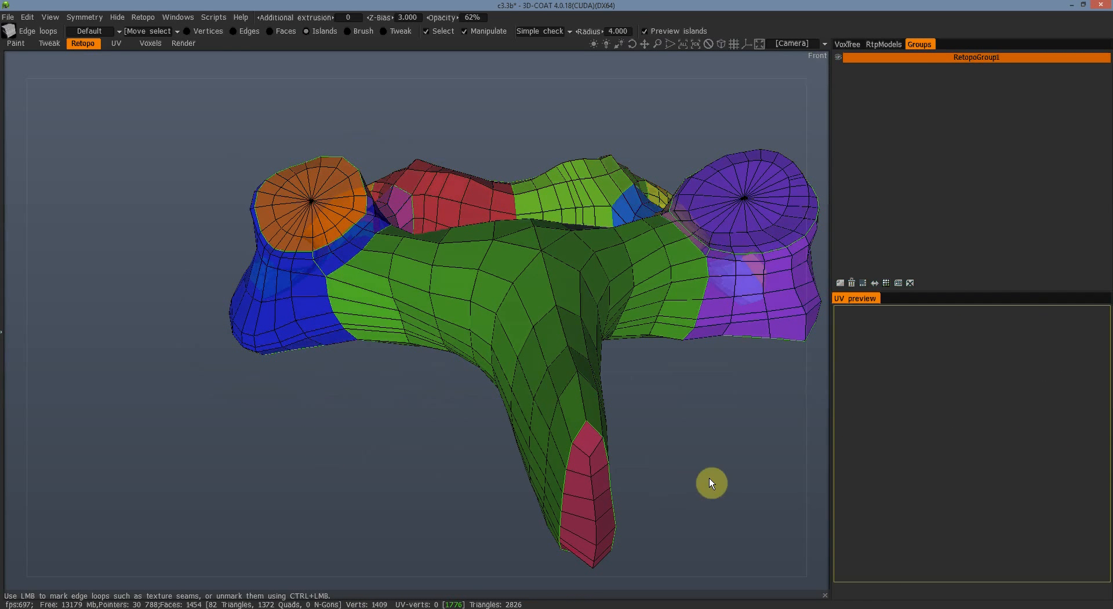
Step: Mark lengthwise seams along the laminae and spinous process, separating the canal side of the arch from its outer surface
drag(709, 478, 596, 425)
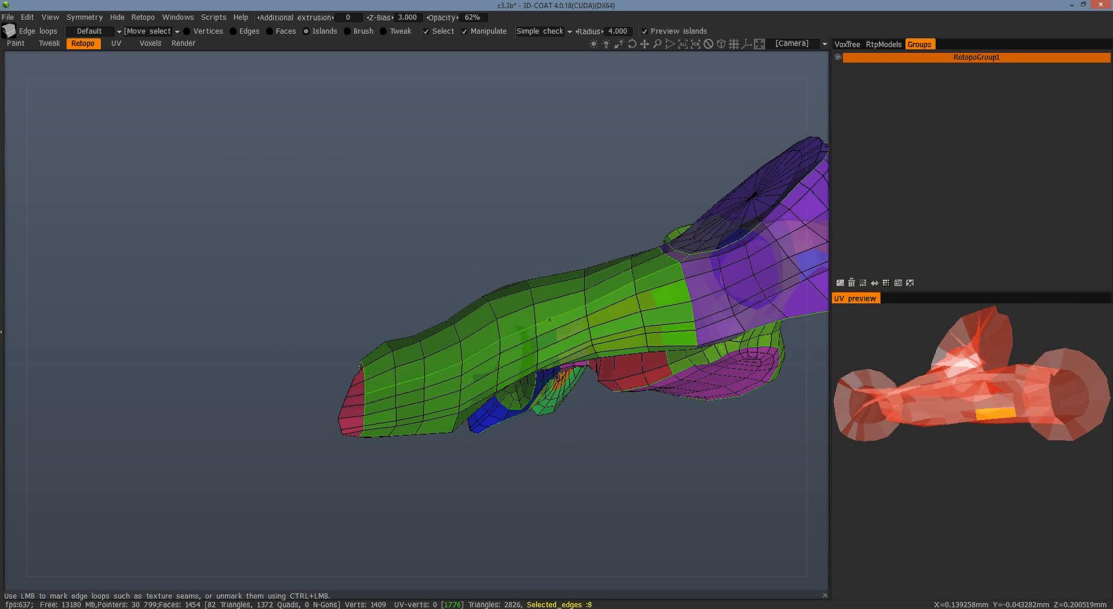
drag(536, 478, 671, 541)
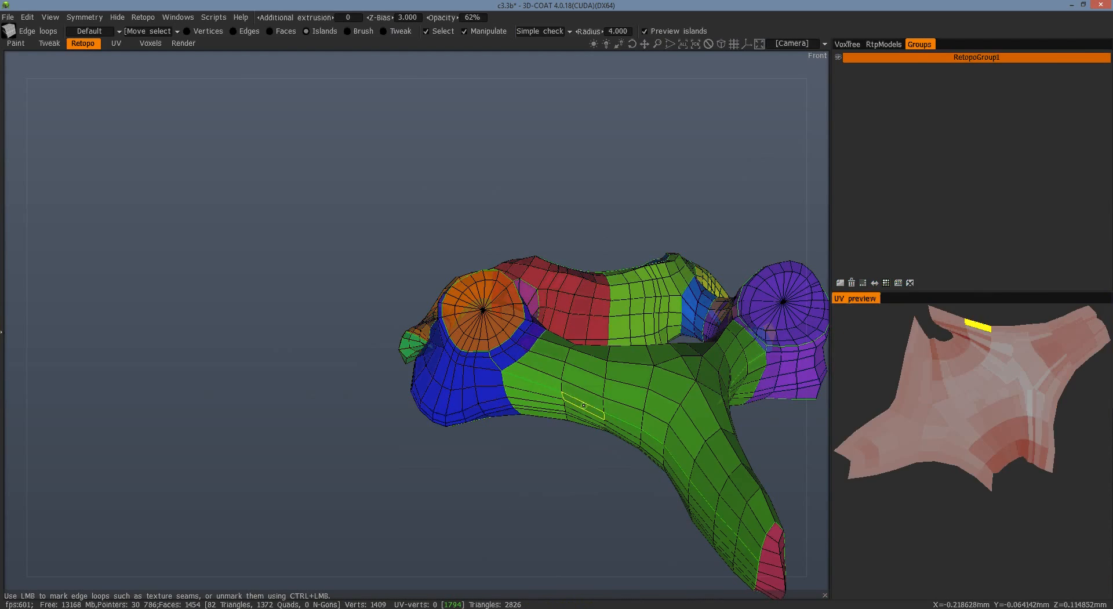
drag(560, 487, 140, 559)
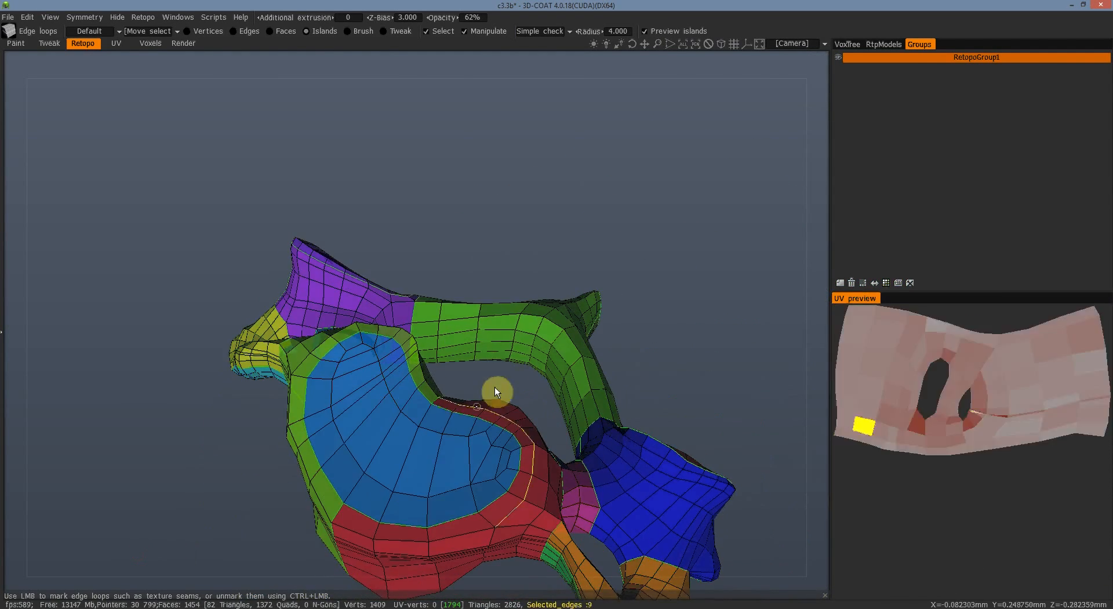
click(523, 341)
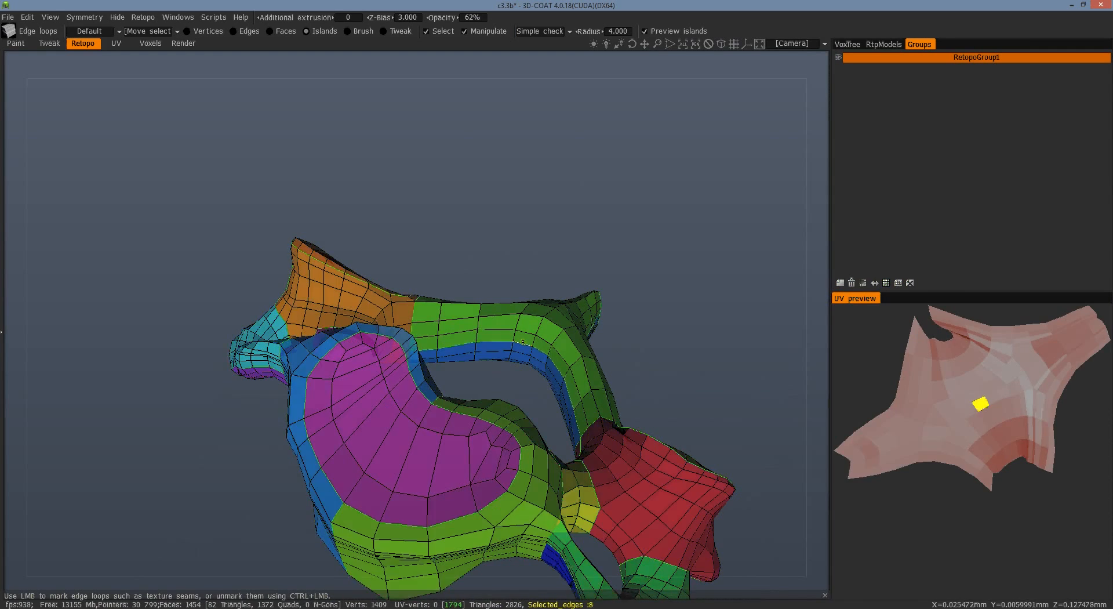
Step: Mark a lengthwise seam along the spinous process, splitting the outer arch island into two sides, and check the result in the UV preview
drag(734, 322, 687, 167)
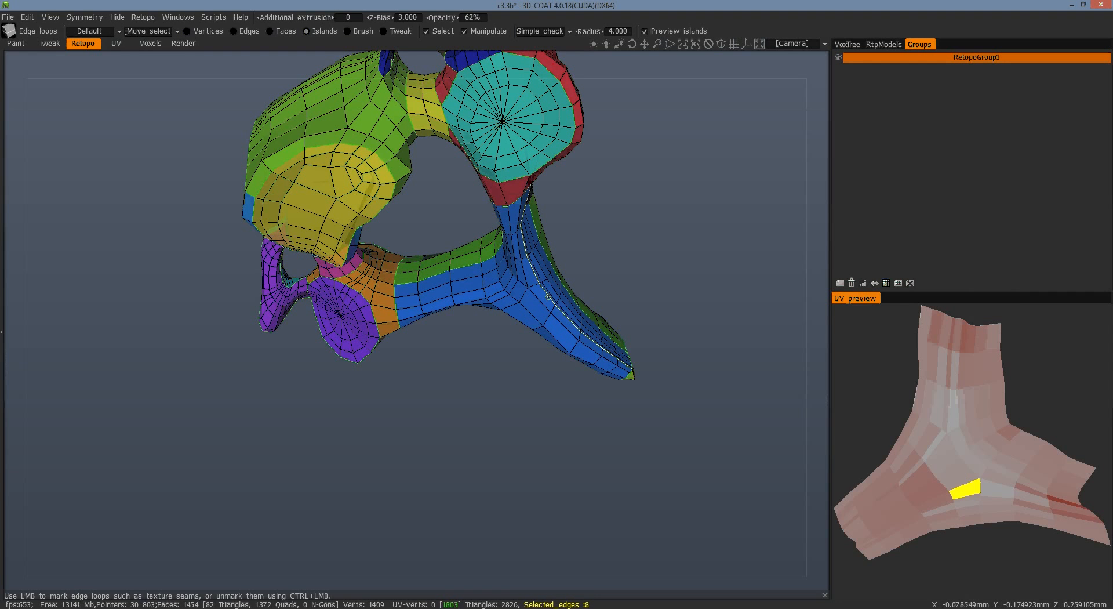
click(564, 343)
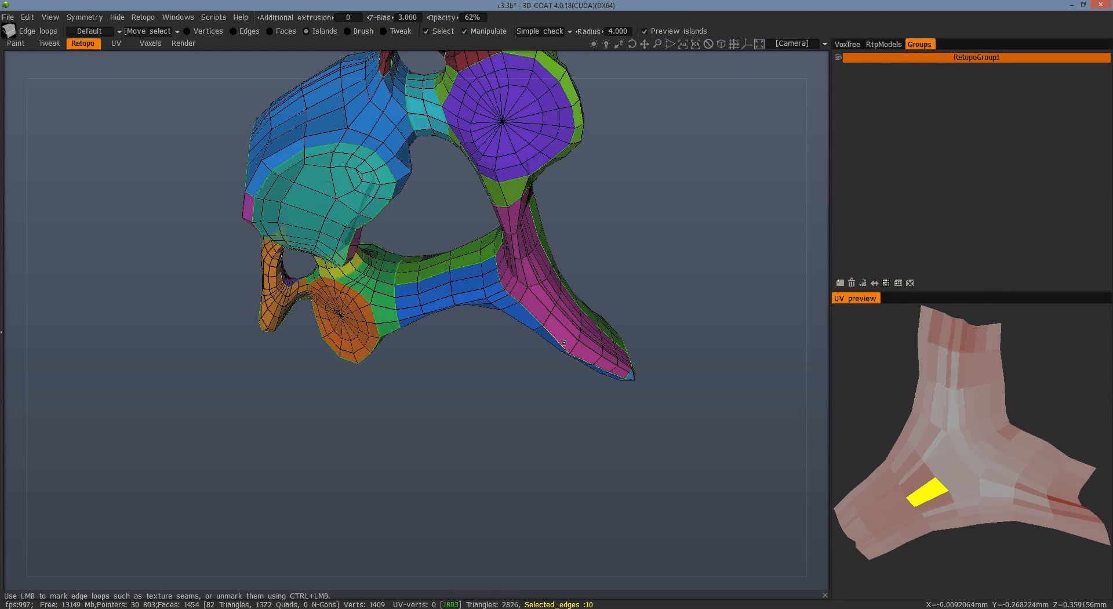
click(536, 339)
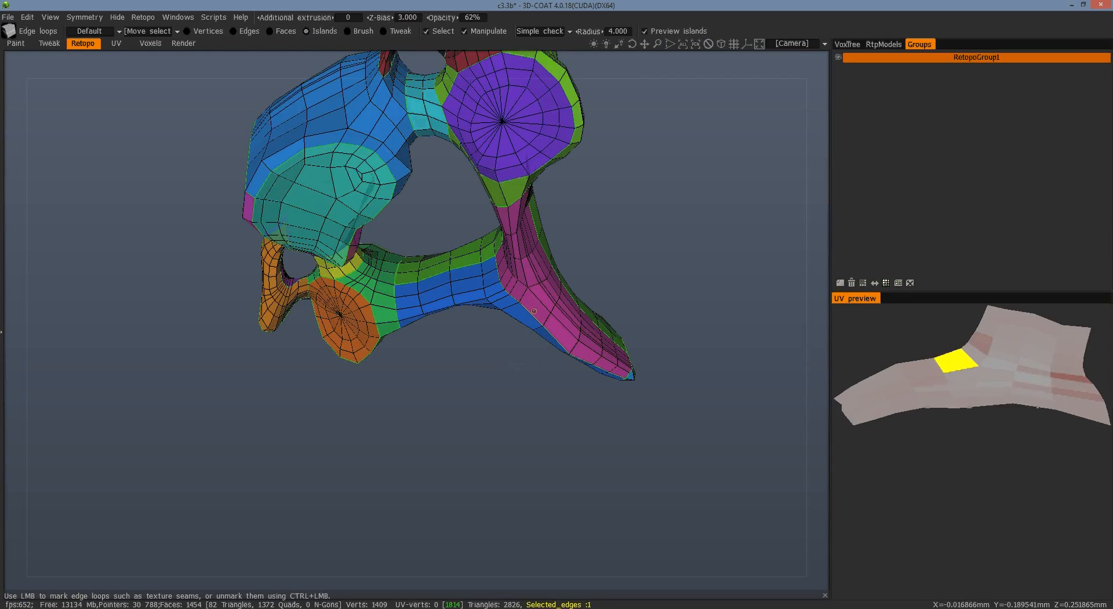
Step: Unmark the lengthwise seam along the spinous process, rejoining the two sides of the outer arch into one island
ctrl+click(545, 325)
drag(522, 426, 610, 360)
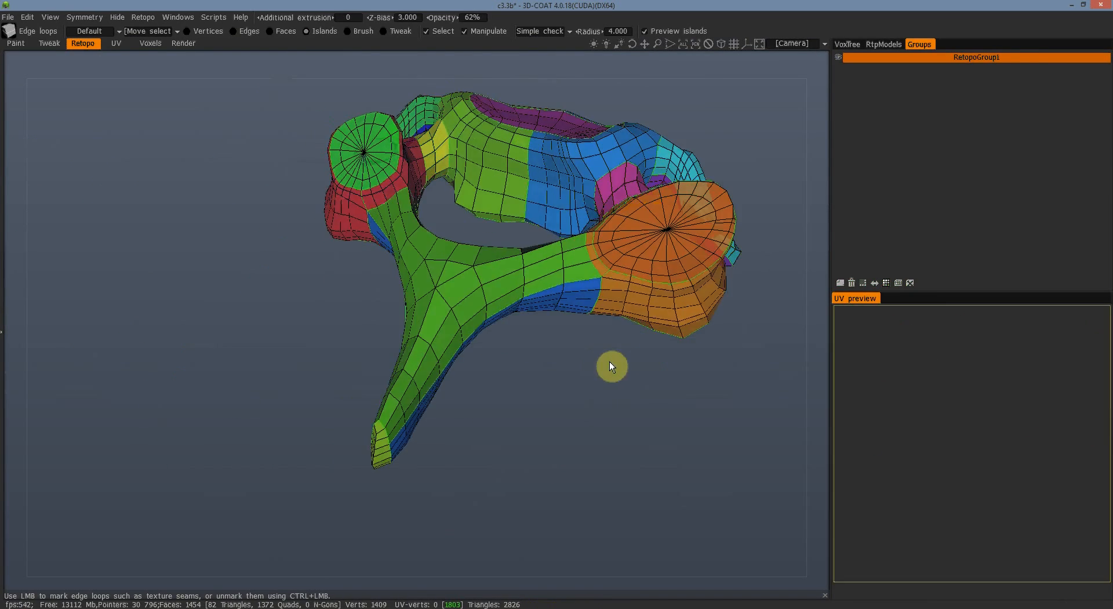
drag(583, 320, 518, 428)
middle_drag(518, 429, 507, 373)
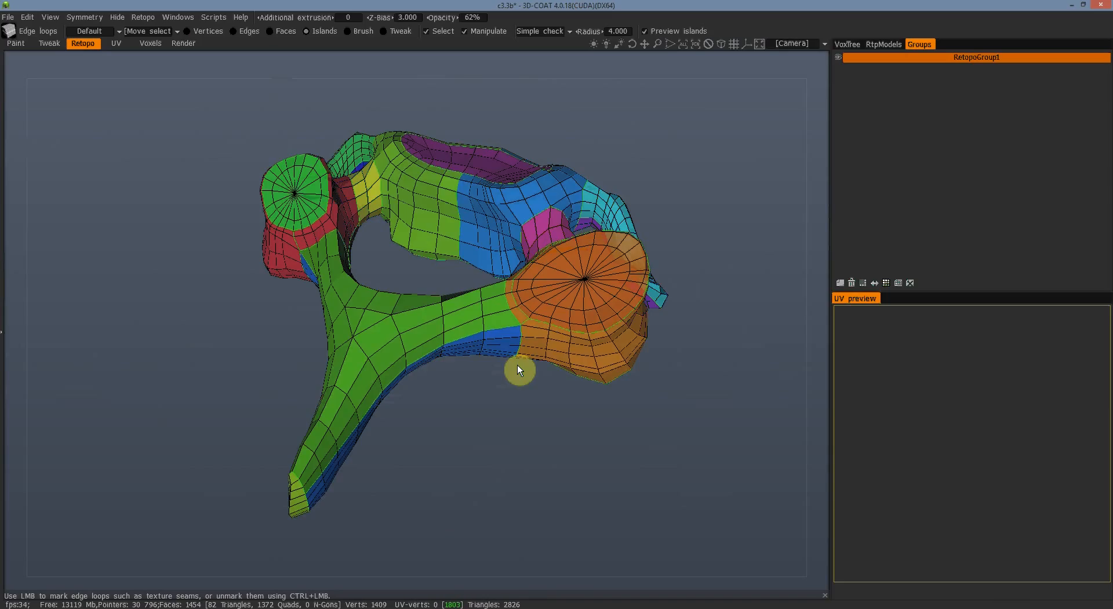
click(551, 339)
Step: Mark short relief seams across both halves of the vertebral body, linking the endplate borders to the pedicle and transverse process borders
drag(485, 423, 532, 418)
scroll(532, 441, down, 2)
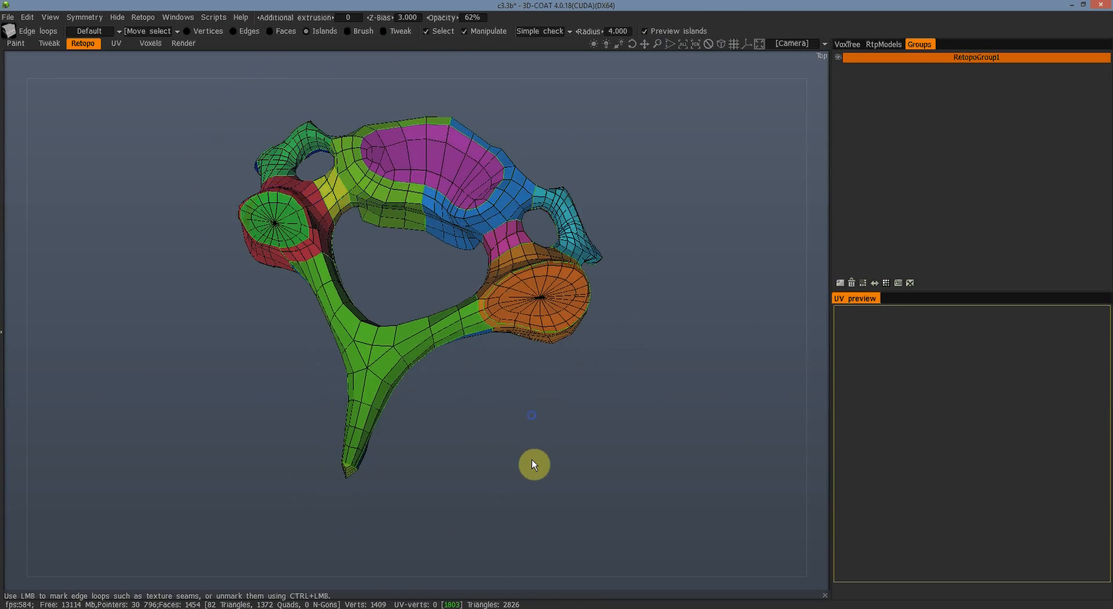
scroll(517, 470, down, 2)
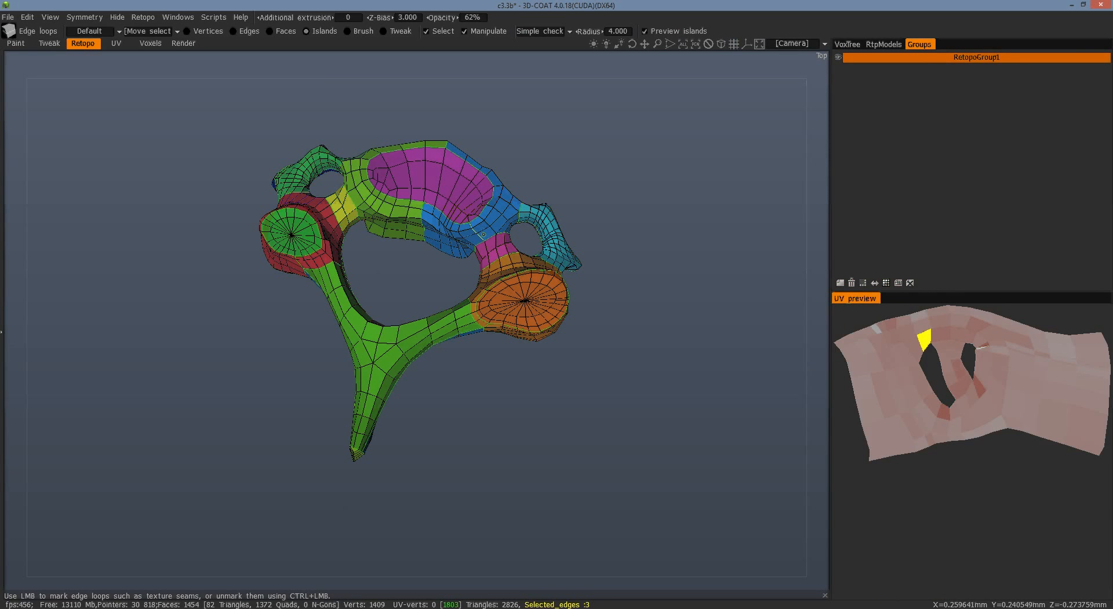
drag(537, 418, 242, 185)
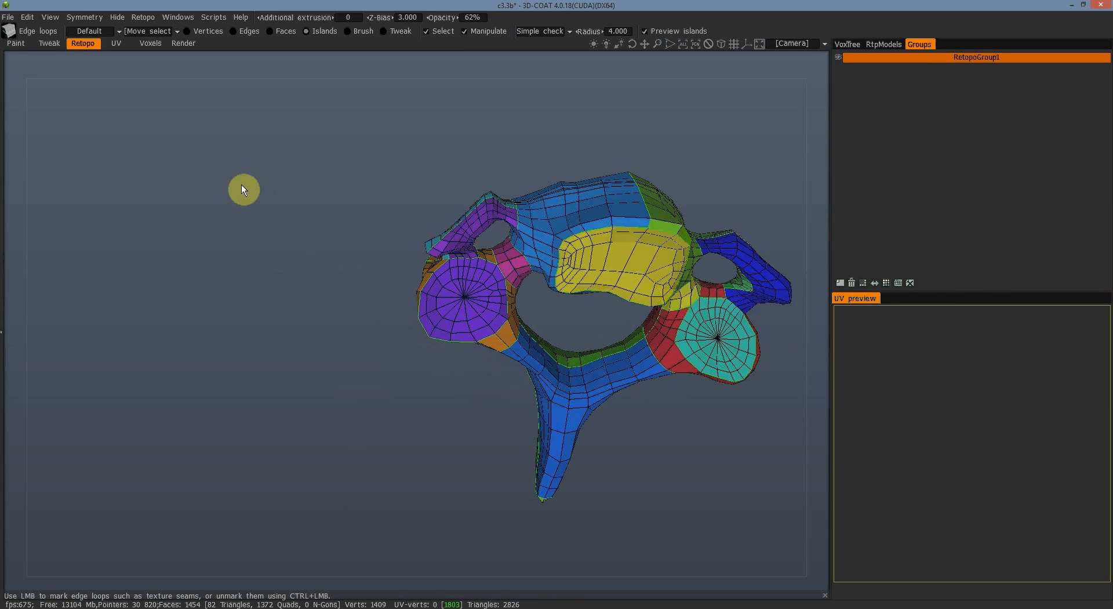
click(542, 243)
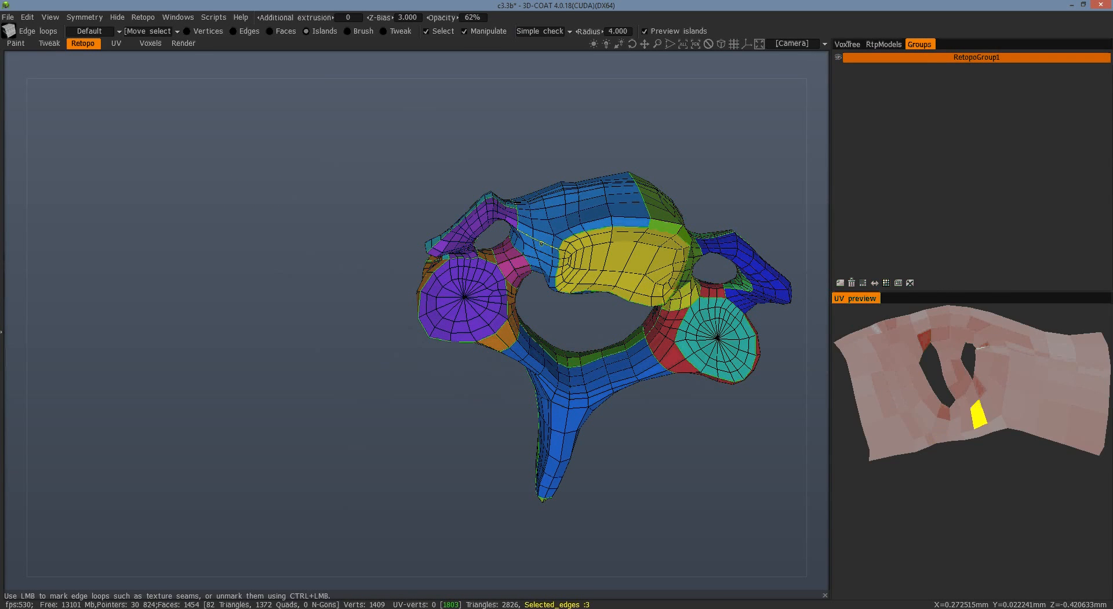
drag(666, 442, 636, 591)
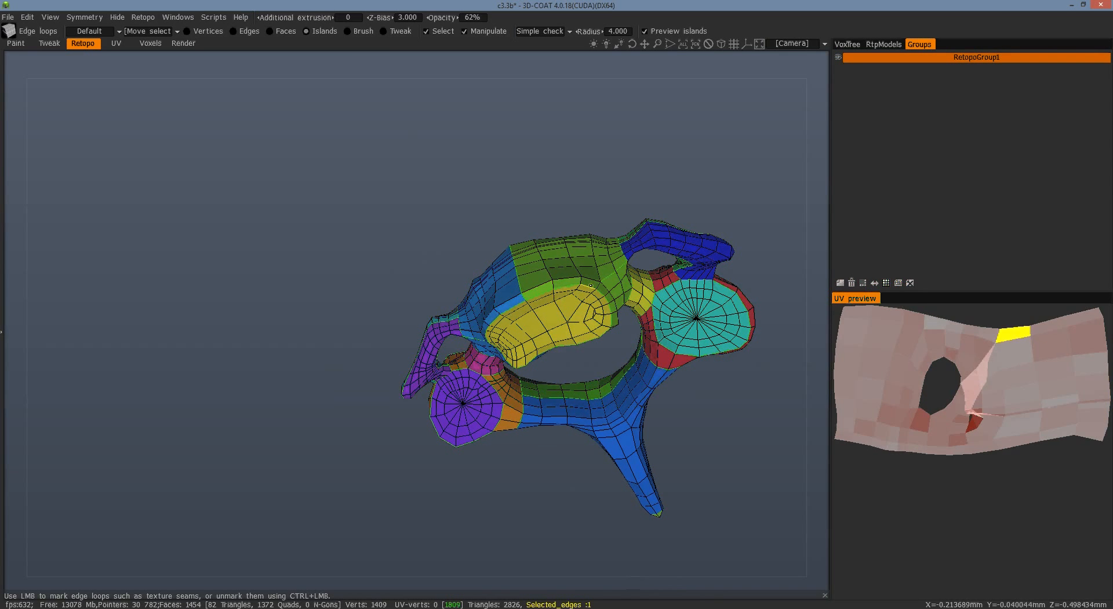
drag(197, 211, 688, 343)
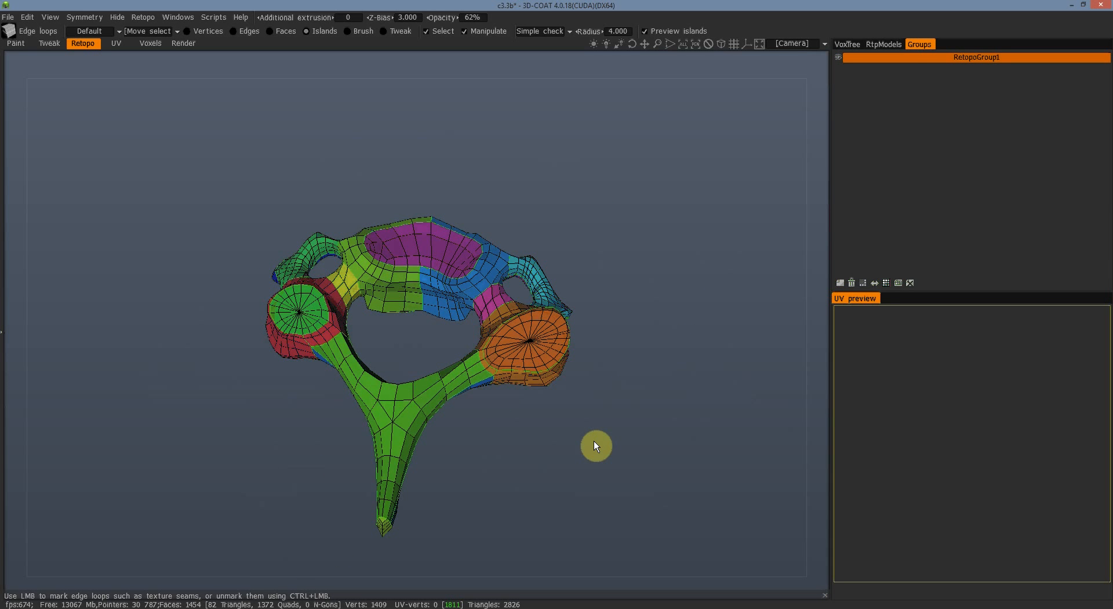
Step: Unwrap the mesh along the marked seams and inspect the checker pattern on the arch and facets for distortion
click(392, 399)
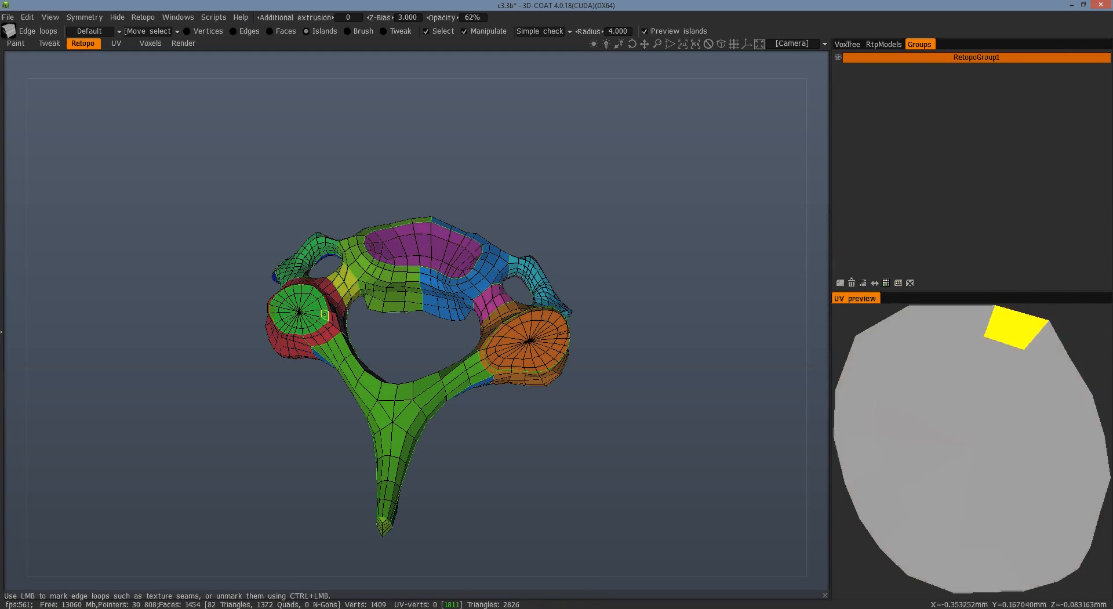
drag(545, 443, 551, 413)
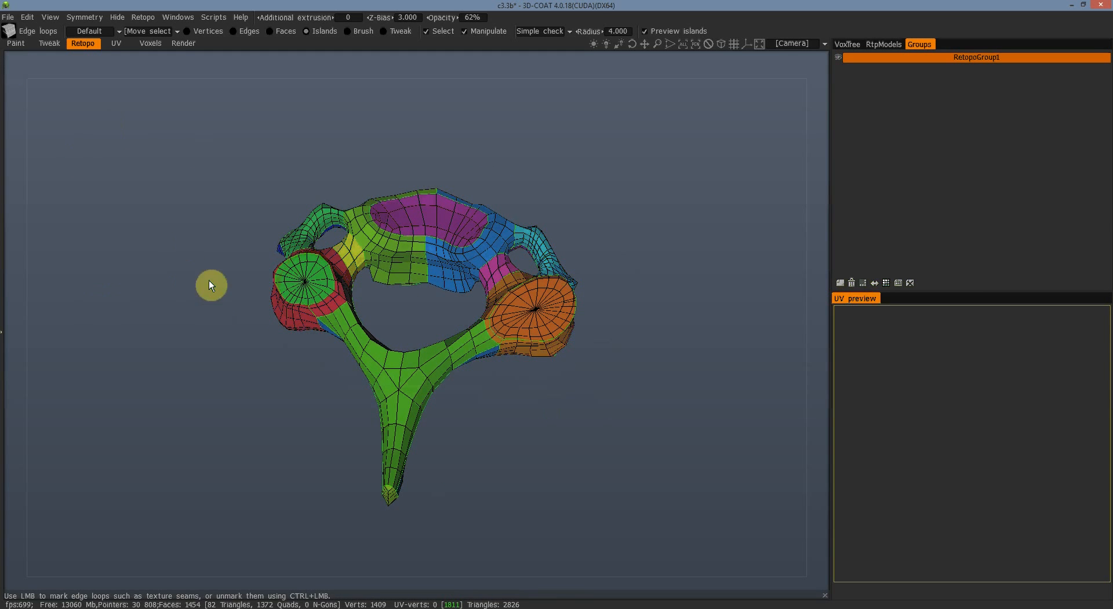
key(space)
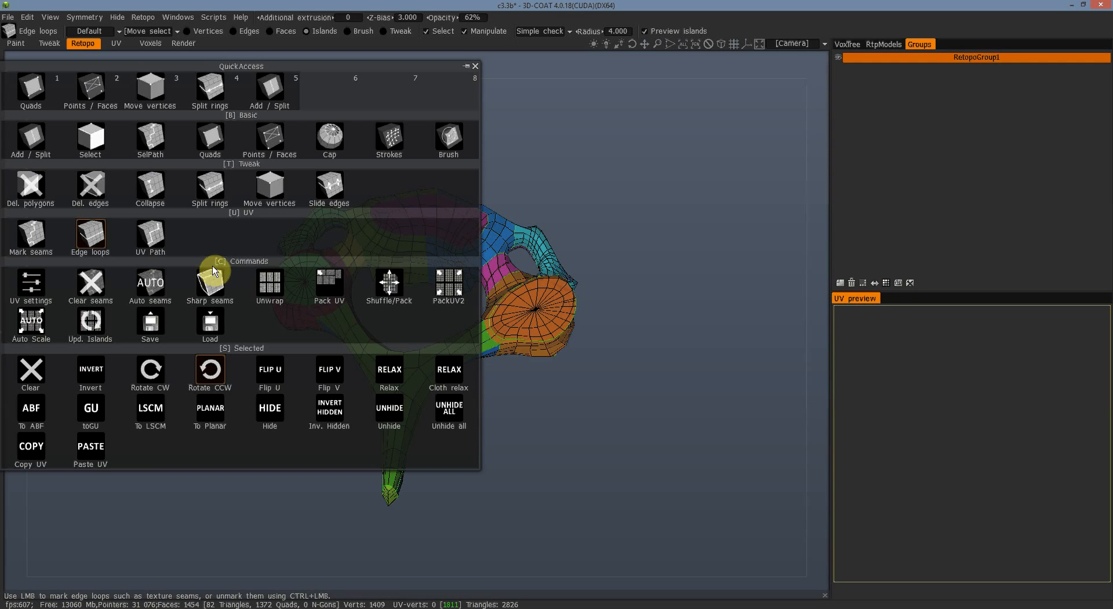
click(265, 293)
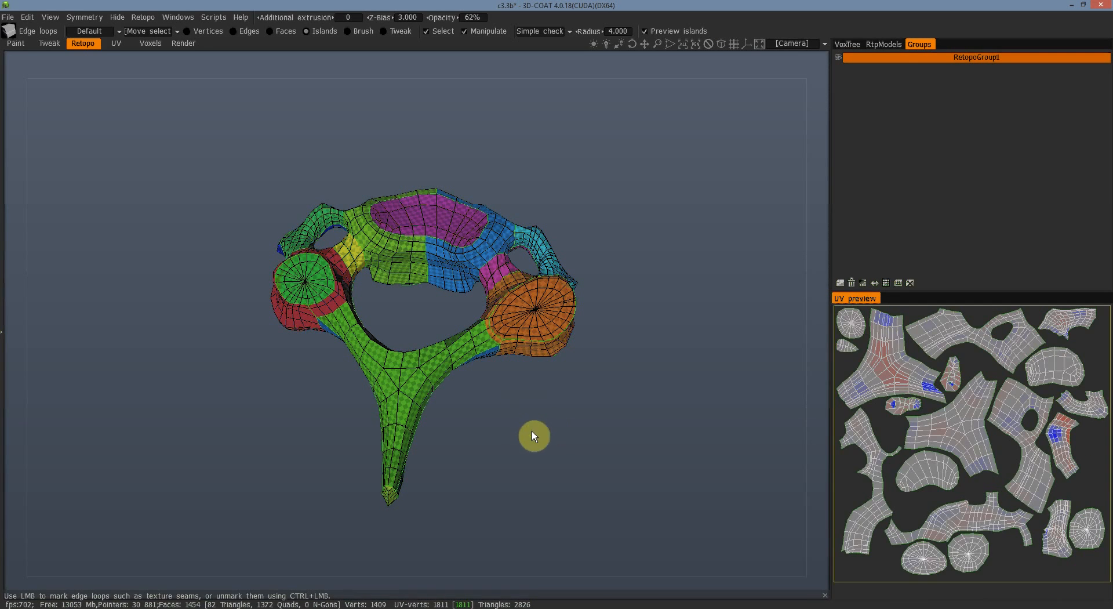
middle_drag(532, 430, 527, 398)
right_drag(586, 369, 626, 304)
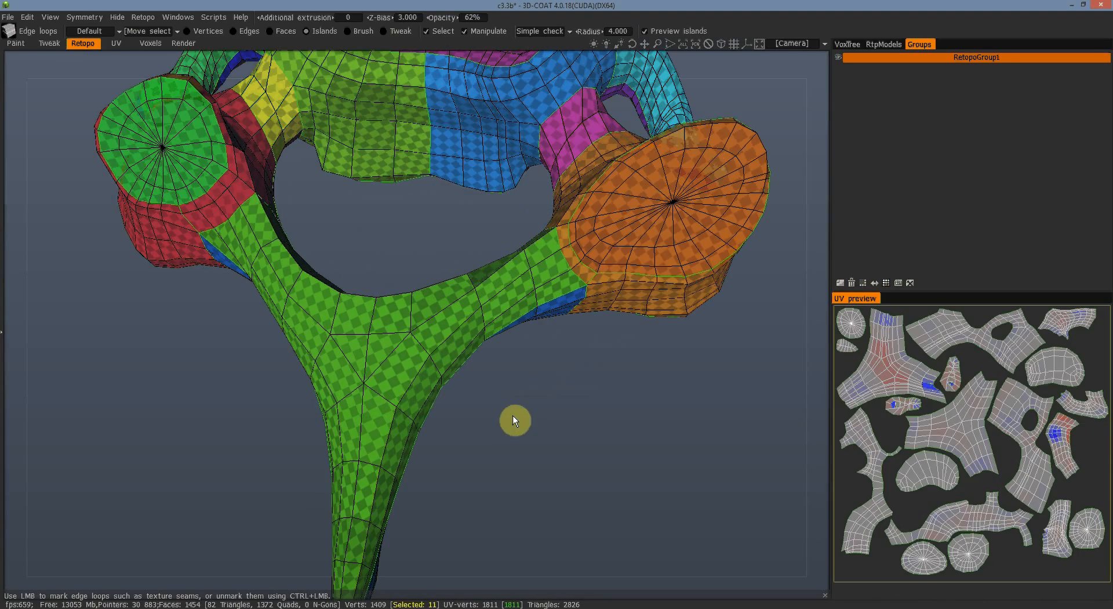
drag(526, 415, 566, 461)
right_drag(586, 412, 576, 474)
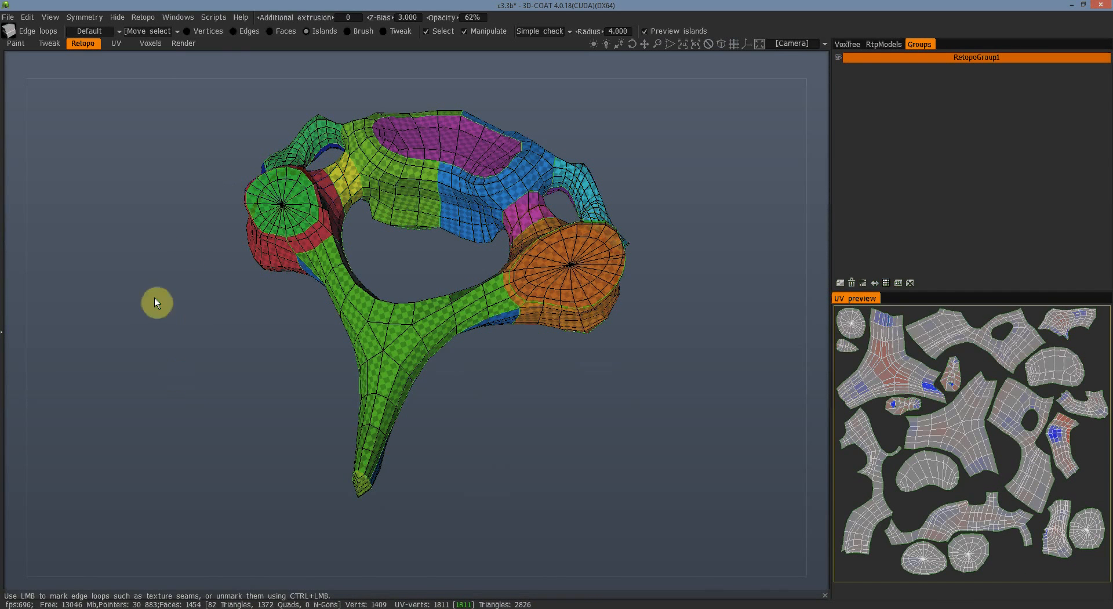
Step: Export the retopo mesh to the temp folder as C3_retopo in obj format, and save the scene
middle_drag(202, 318, 219, 352)
click(9, 17)
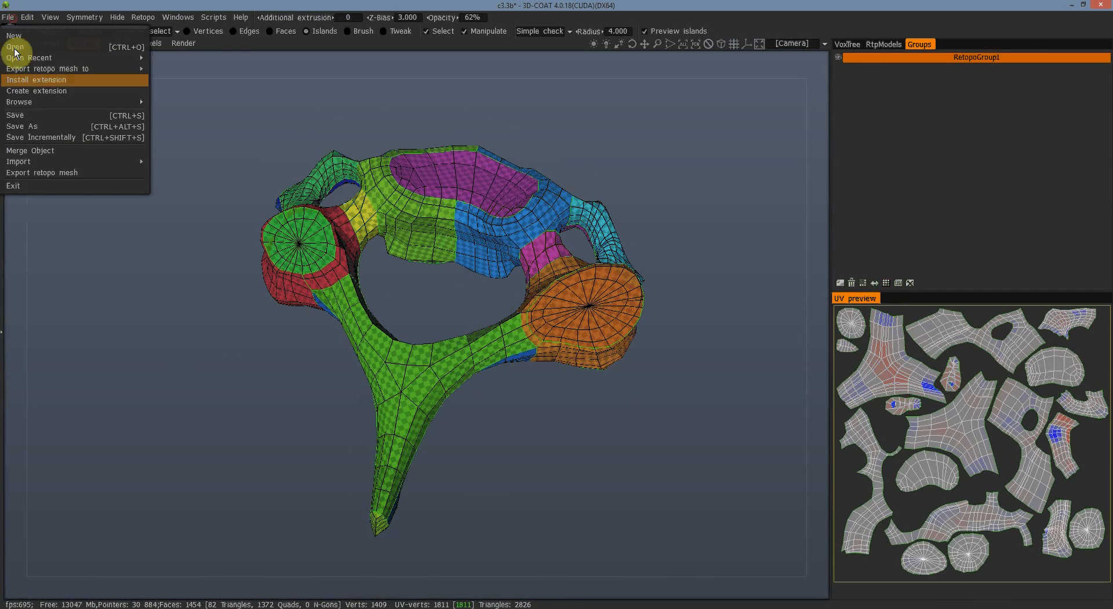
click(19, 173)
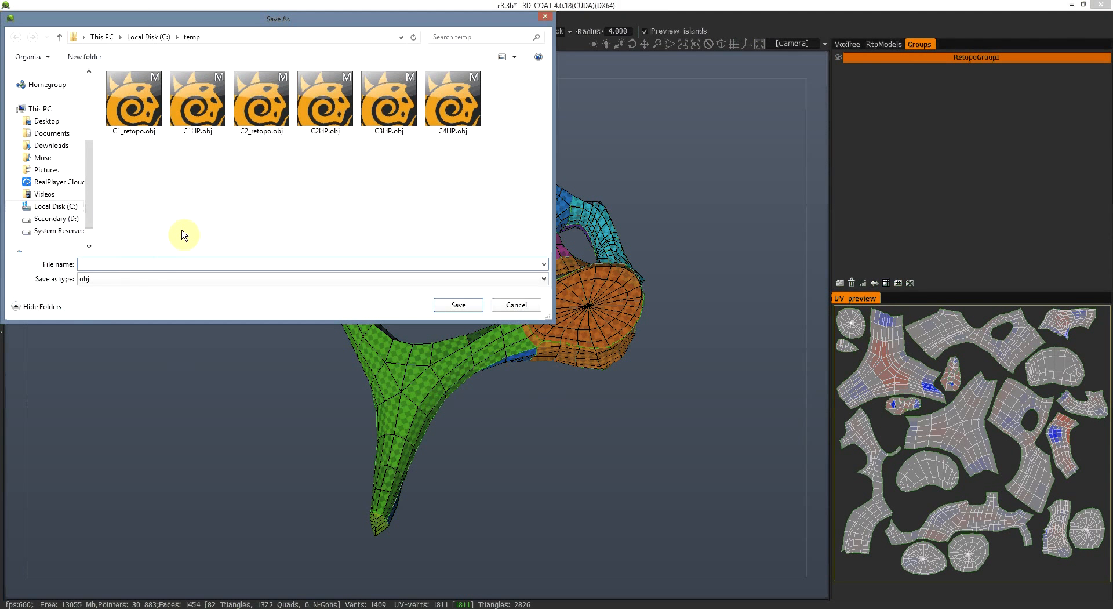
text(C)
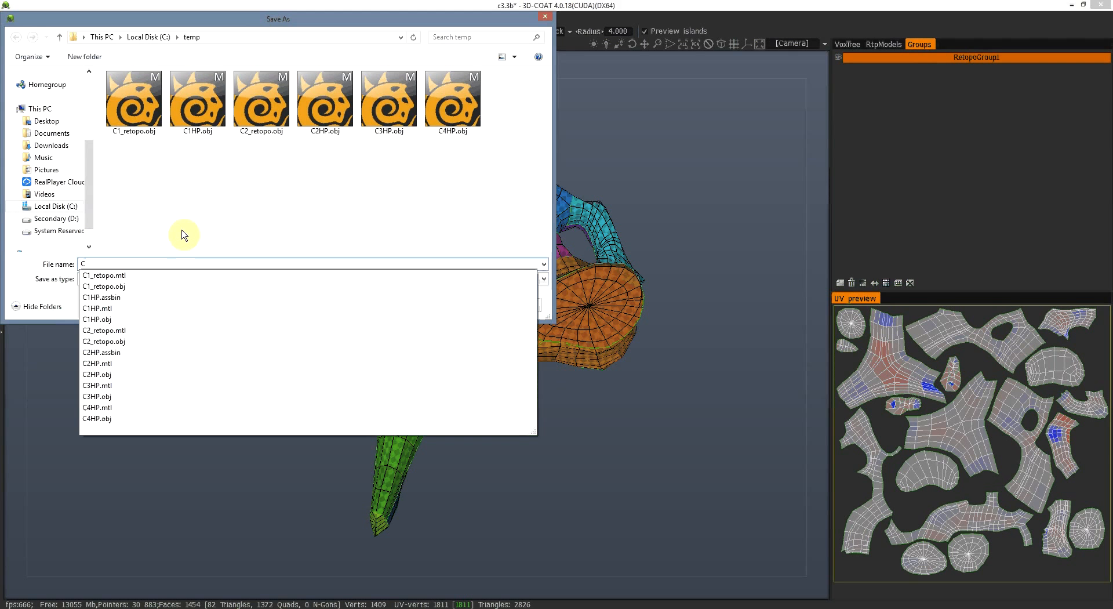
text(3)
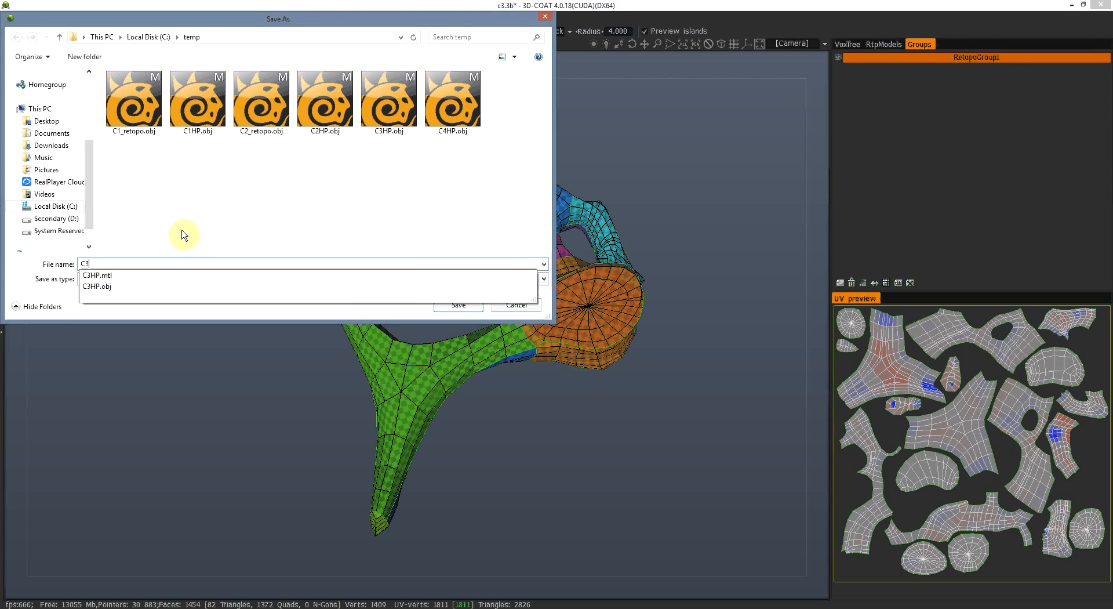
text(_retopo)
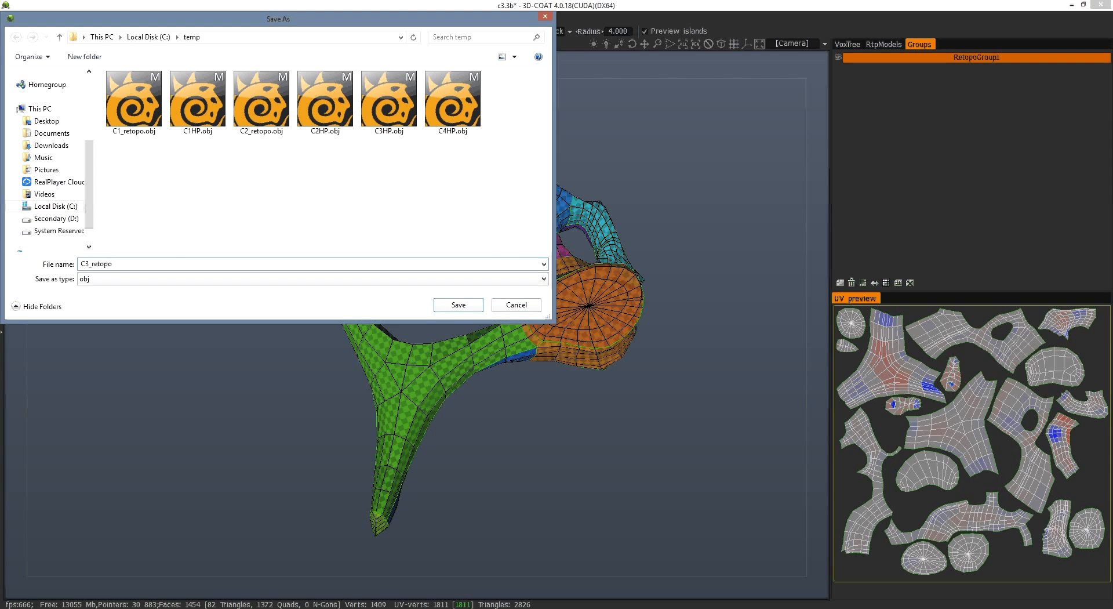
key(Return)
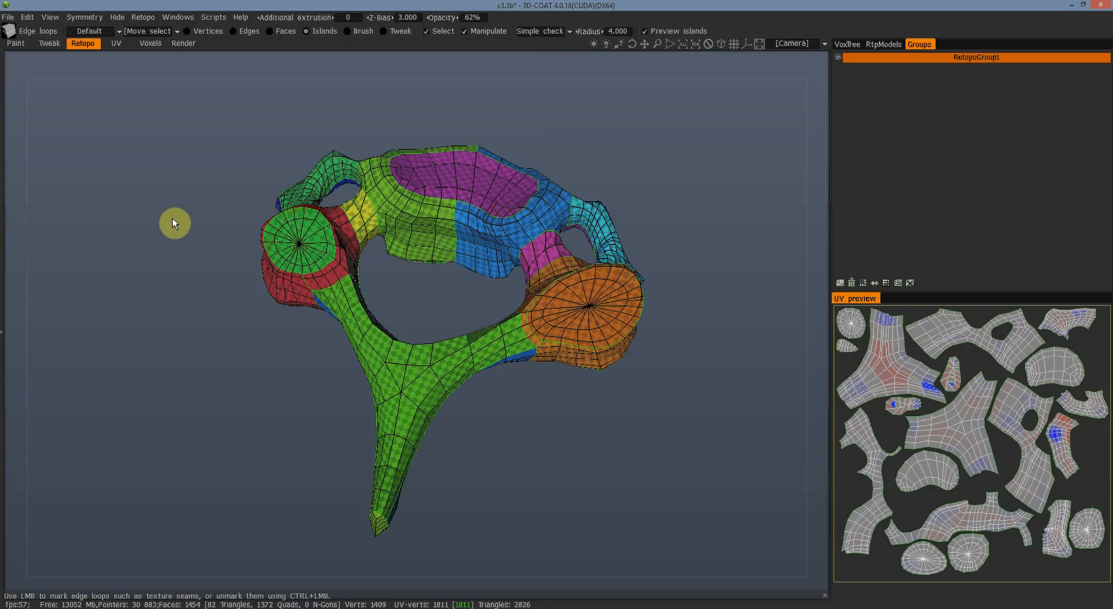
key(ctrl+s)
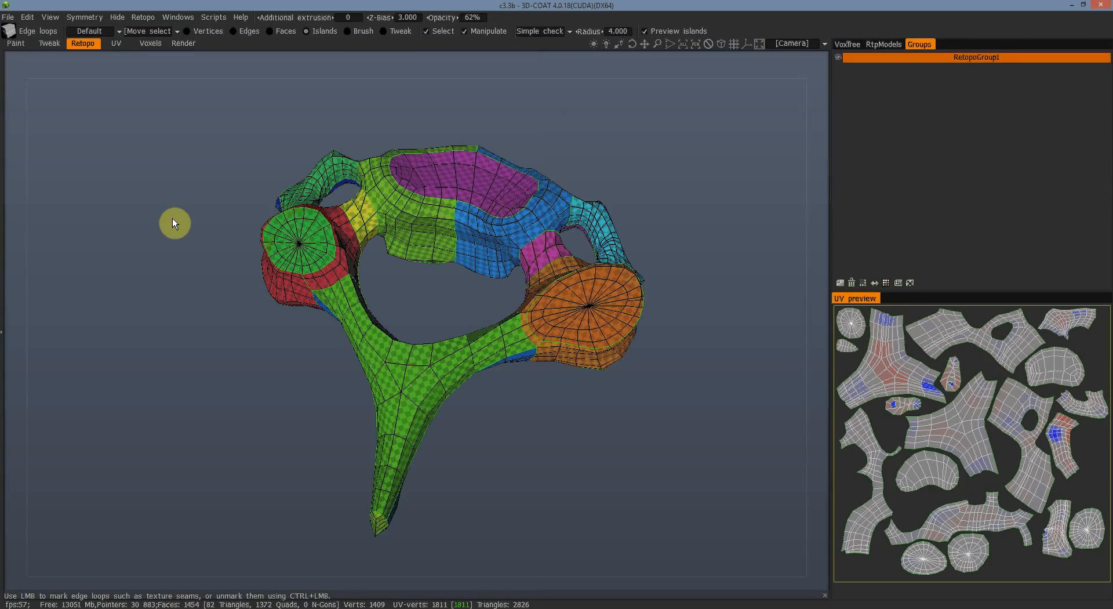